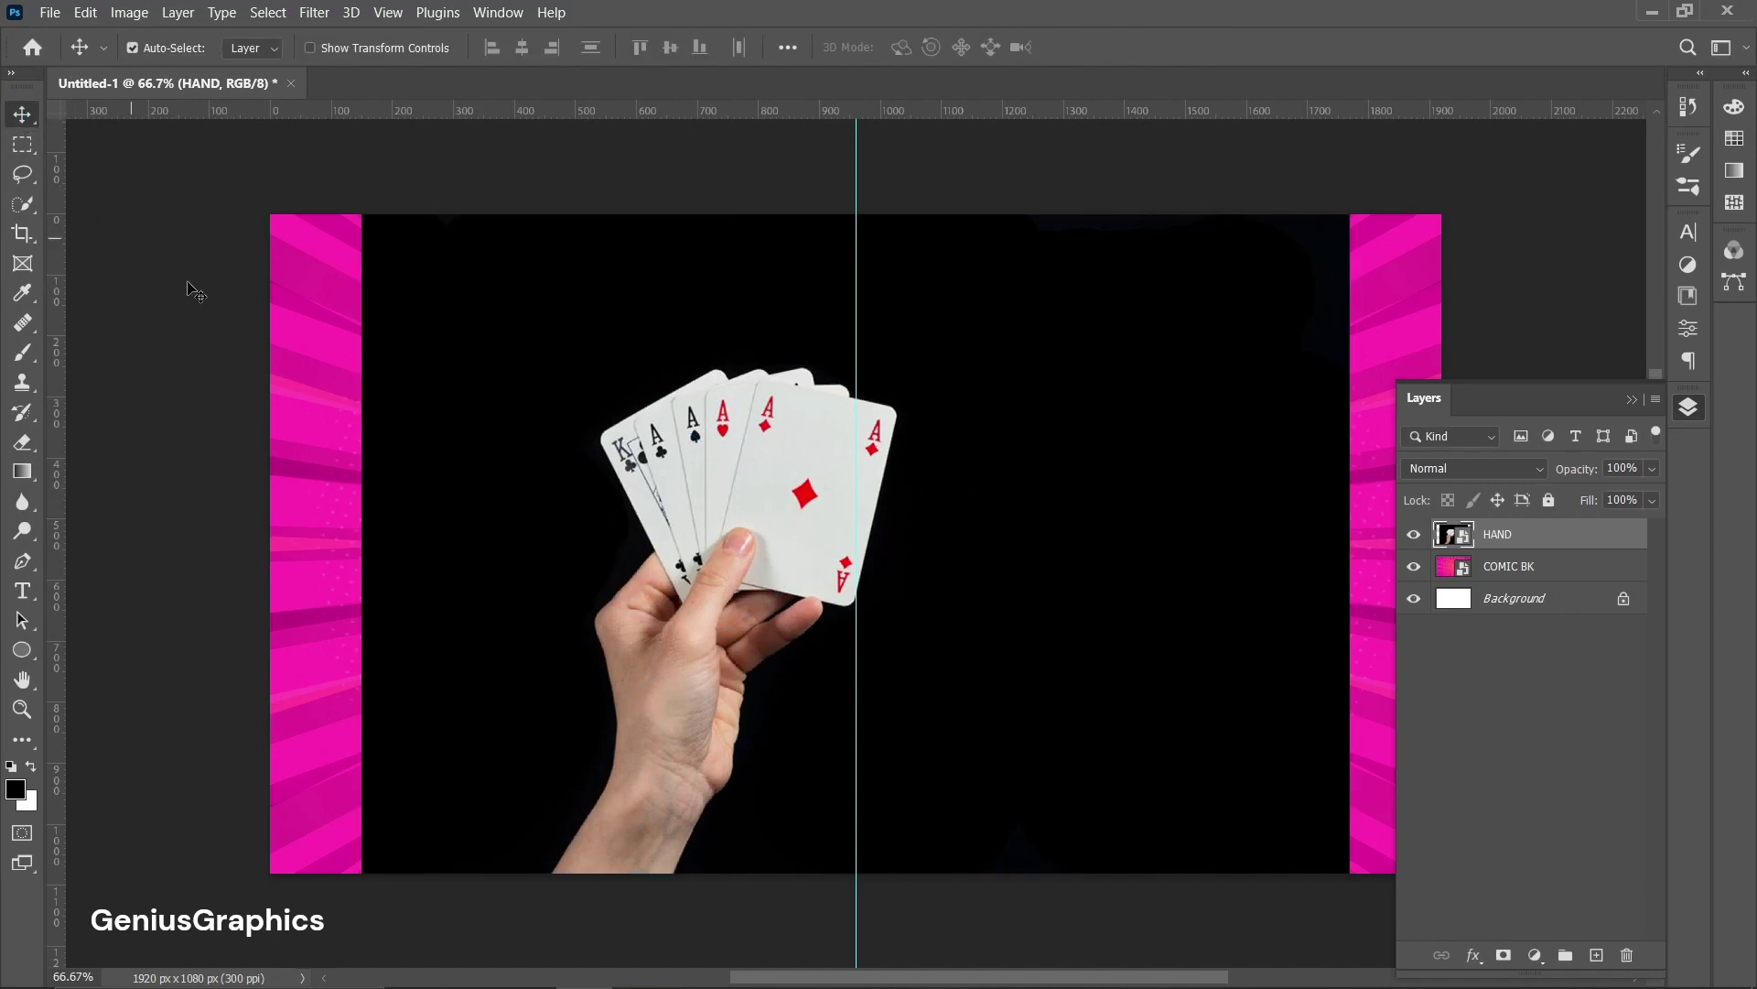
- Use Quick Selection to select the black background and playing cards around the hand, refining the edge at the thumb
click(24, 204)
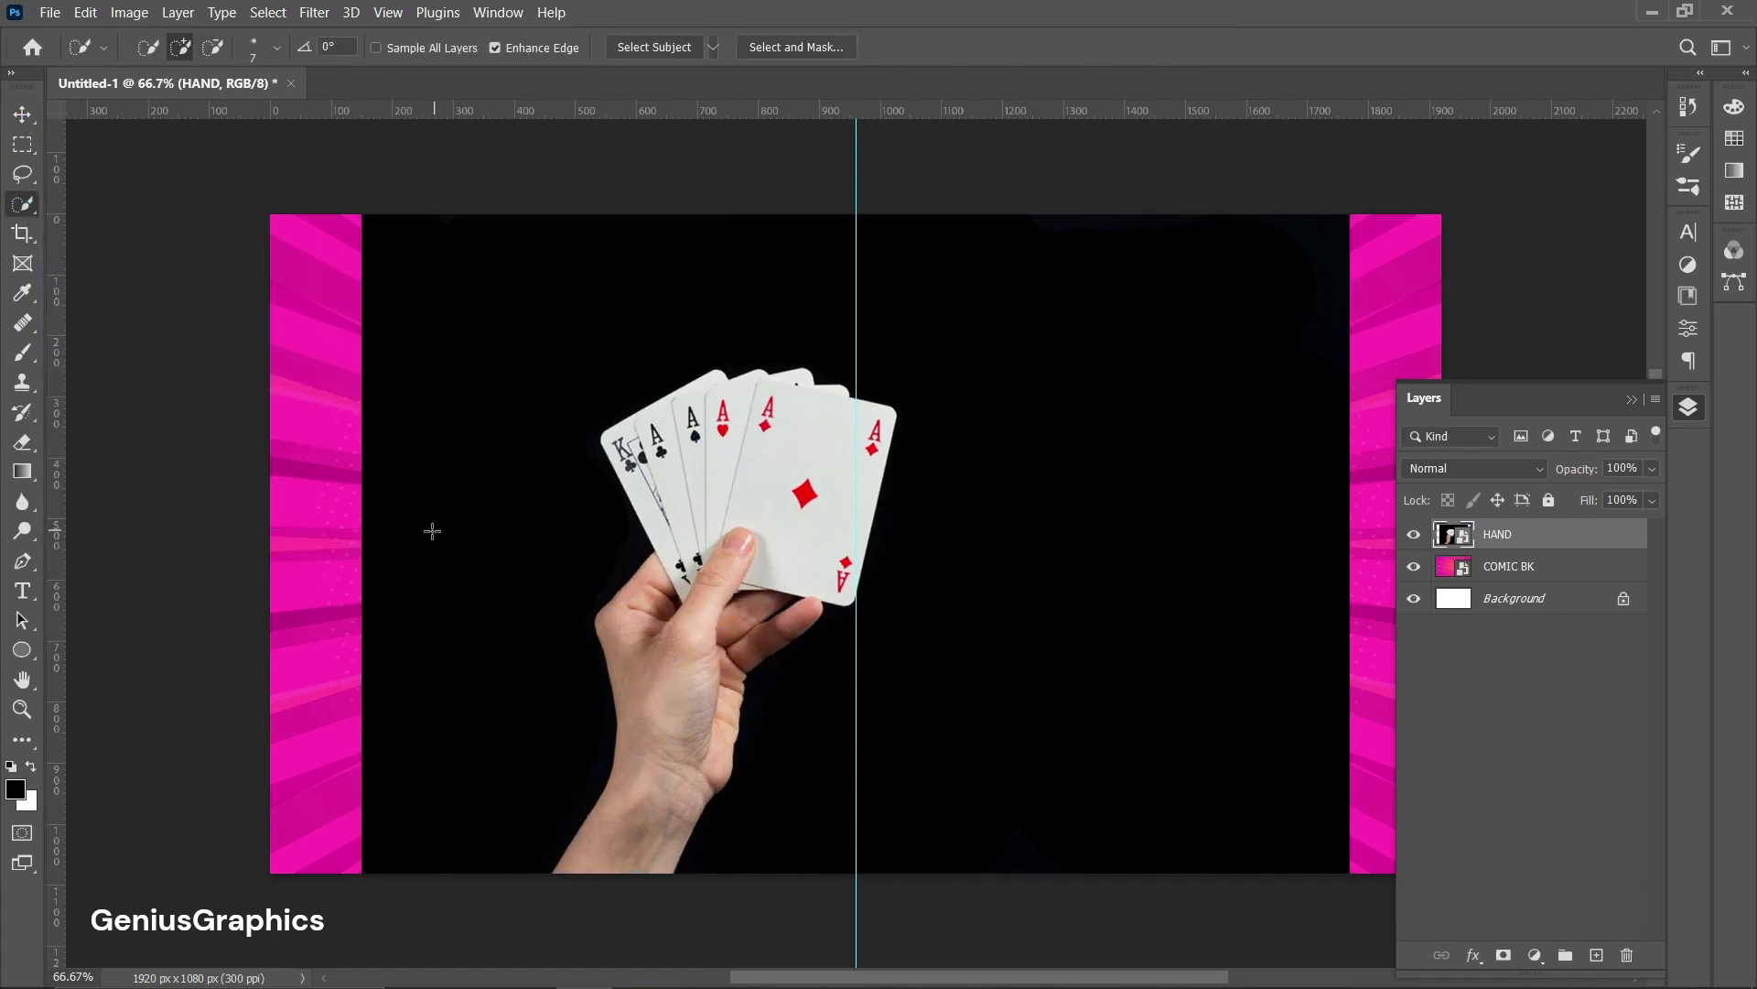
mouse_move(466, 770)
mouse_down()
mouse_move(508, 488)
mouse_move(598, 360)
mouse_move(986, 455)
mouse_move(874, 727)
mouse_up()
scroll(759, 650, up, 5)
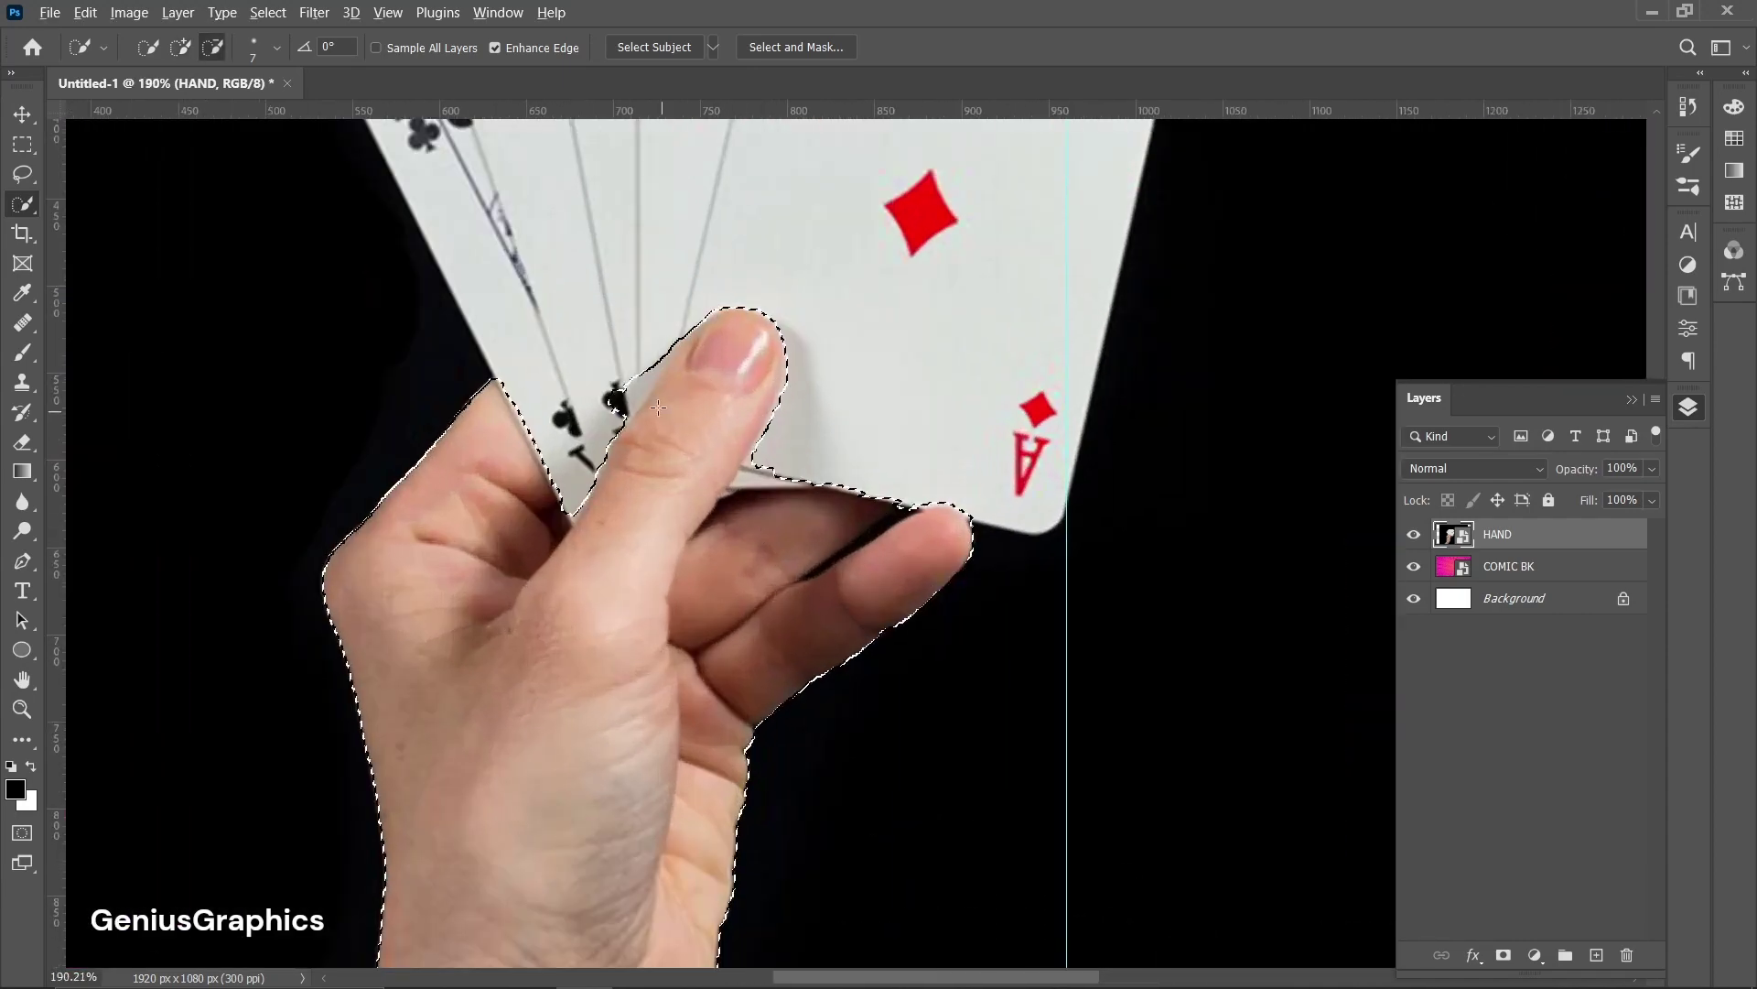
drag(778, 483, 734, 484)
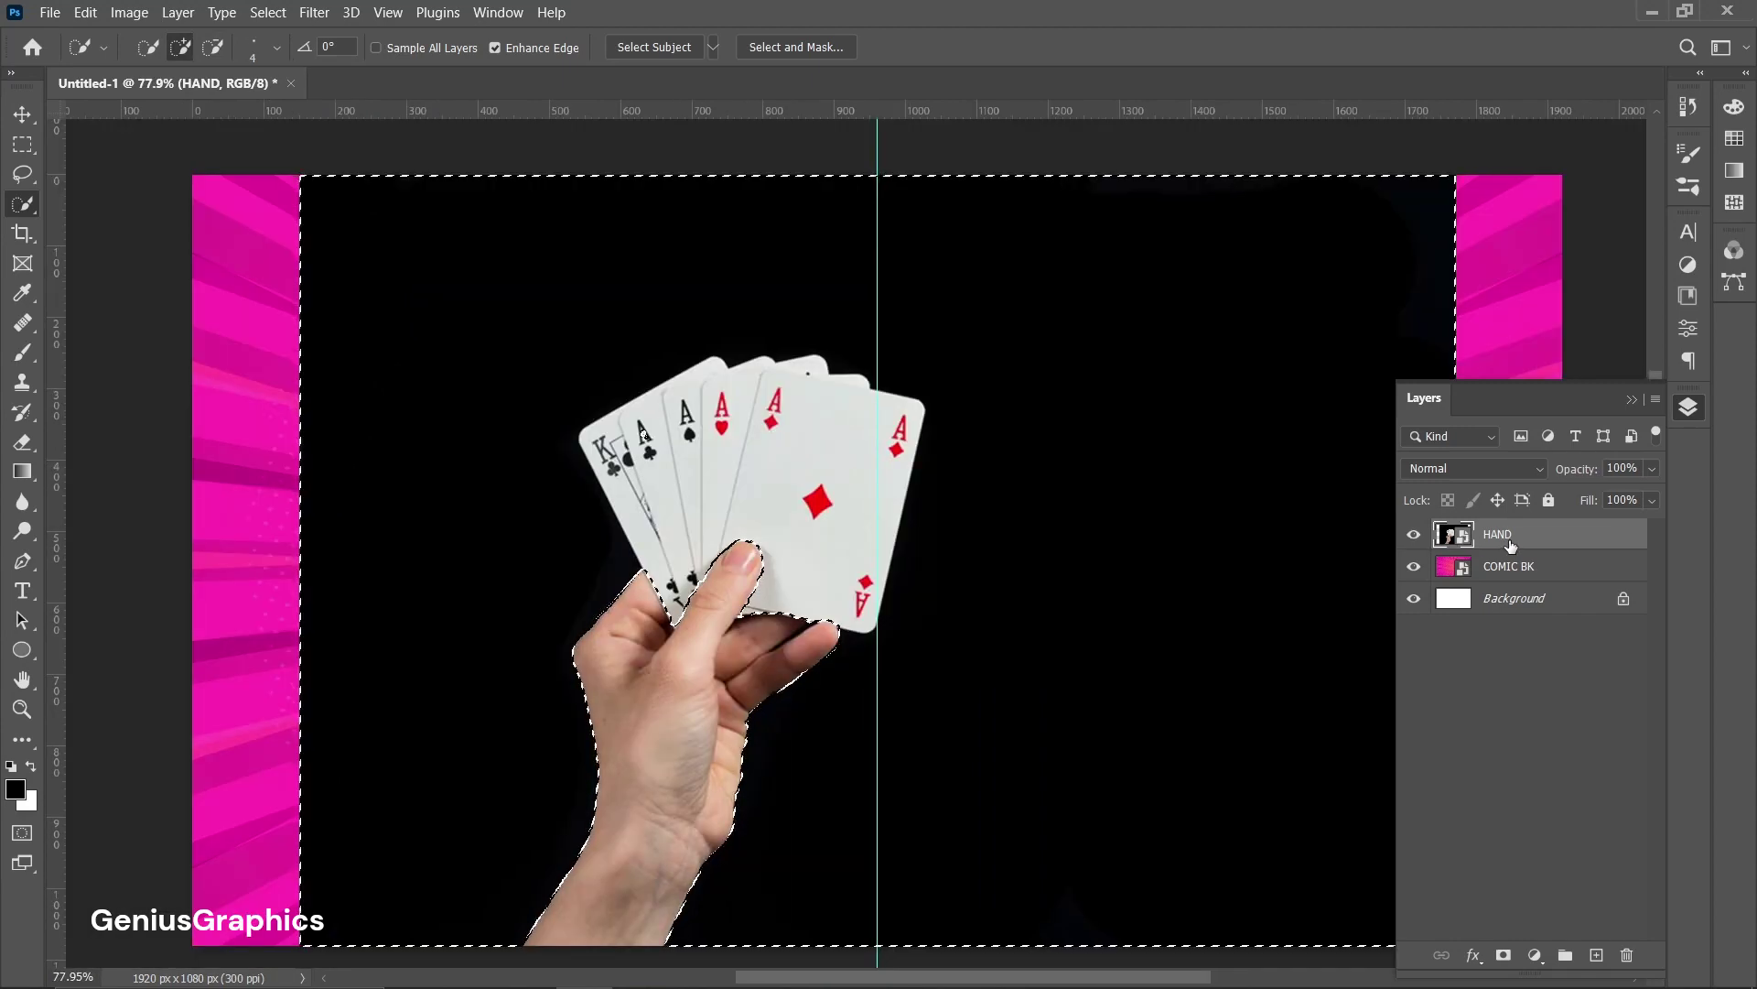
- Rasterize the HAND layer, delete the selected background and cards, and clear the selection
right_click(1510, 547)
click(1273, 475)
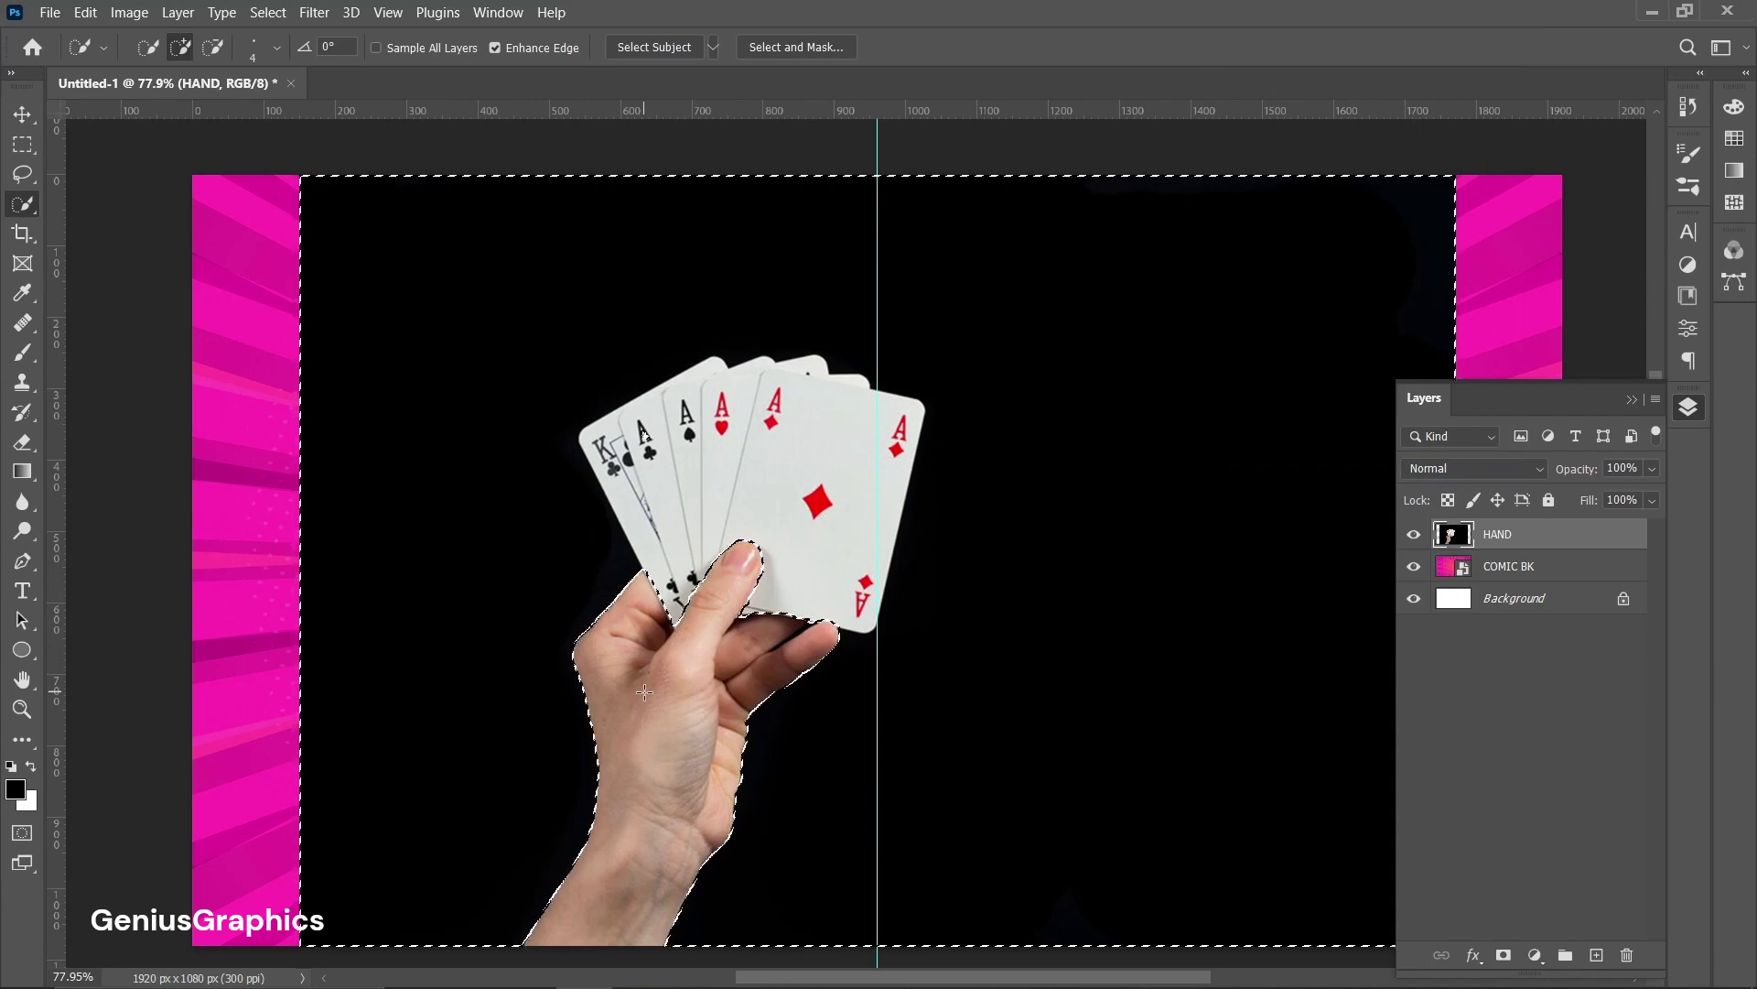
key(Delete)
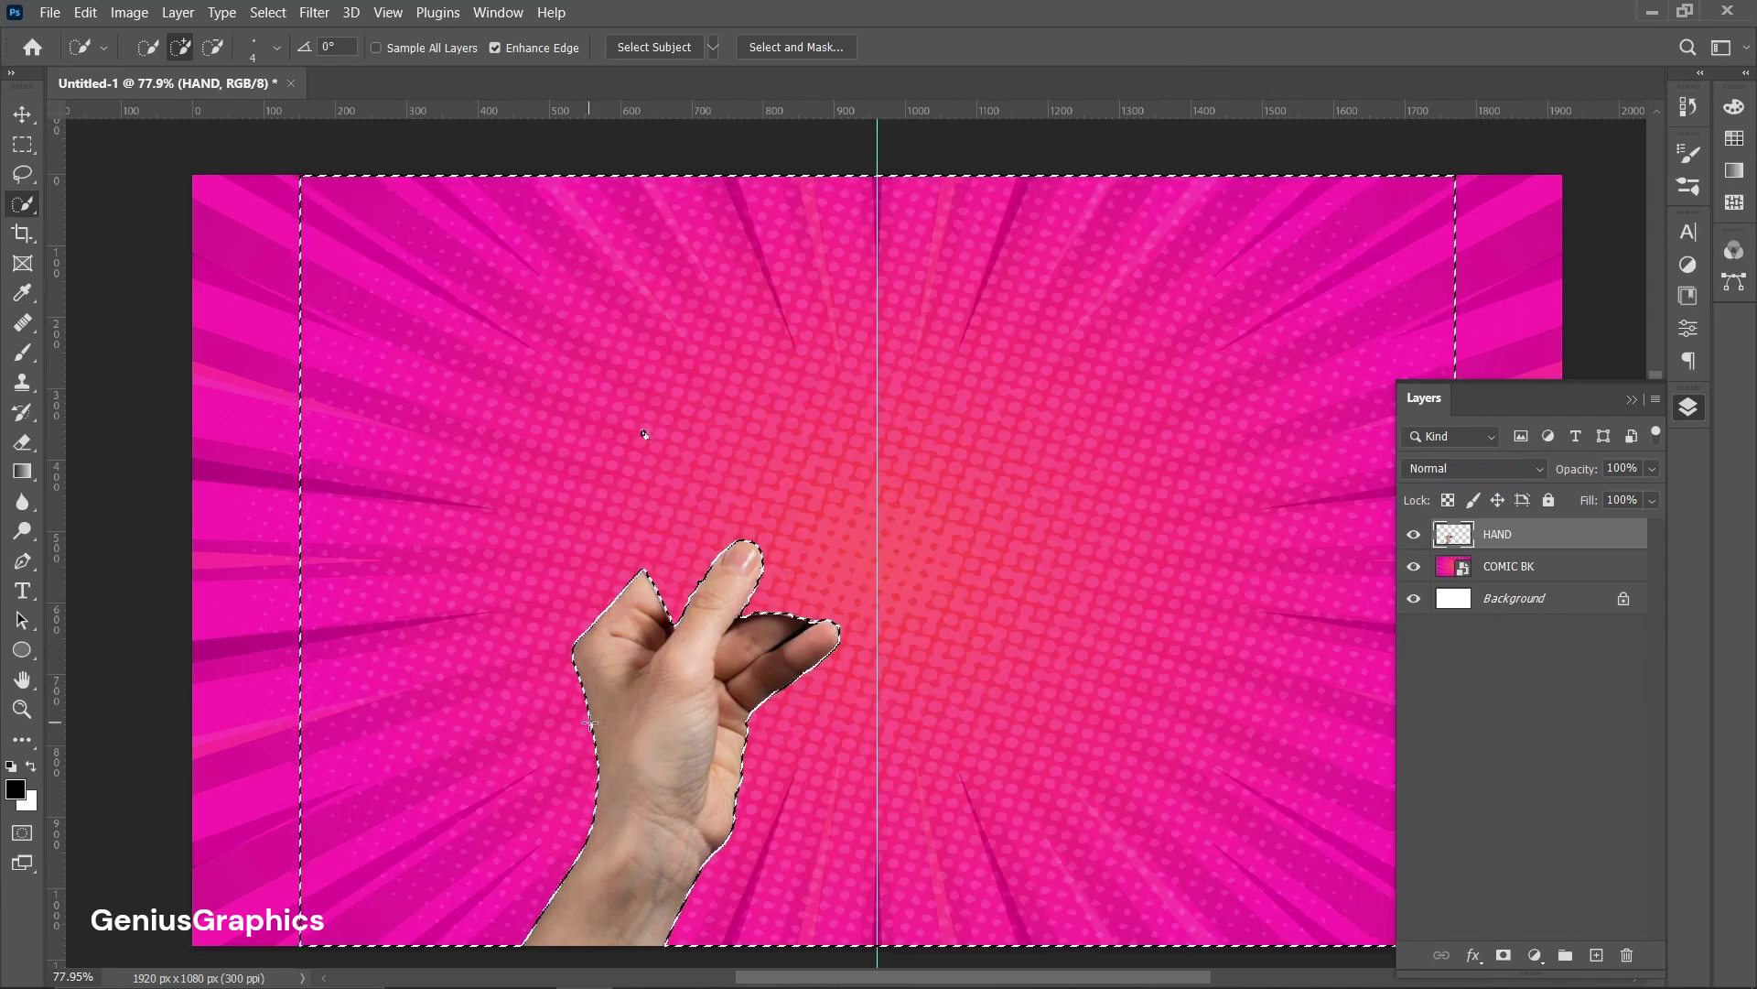
key(ctrl+d)
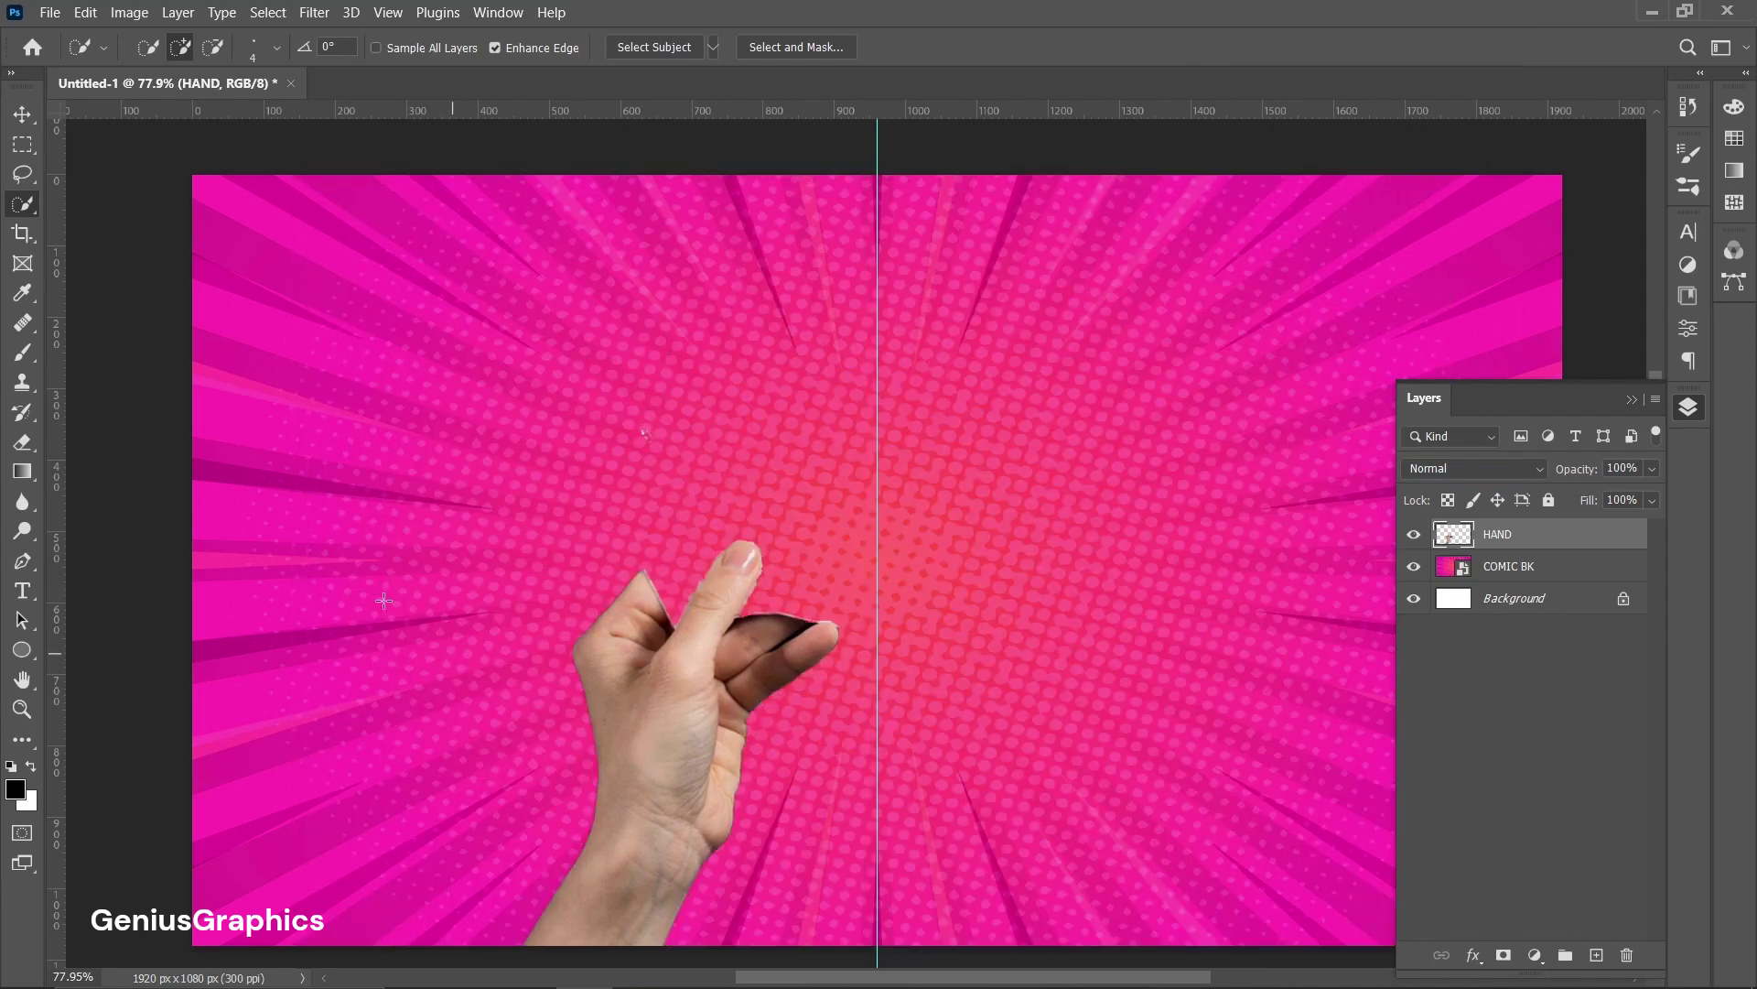
- Rotate the hand to -25.52° and position it at the canvas's lower edge with the thumb on the vertical guide
click(22, 114)
scroll(616, 749, down, 1)
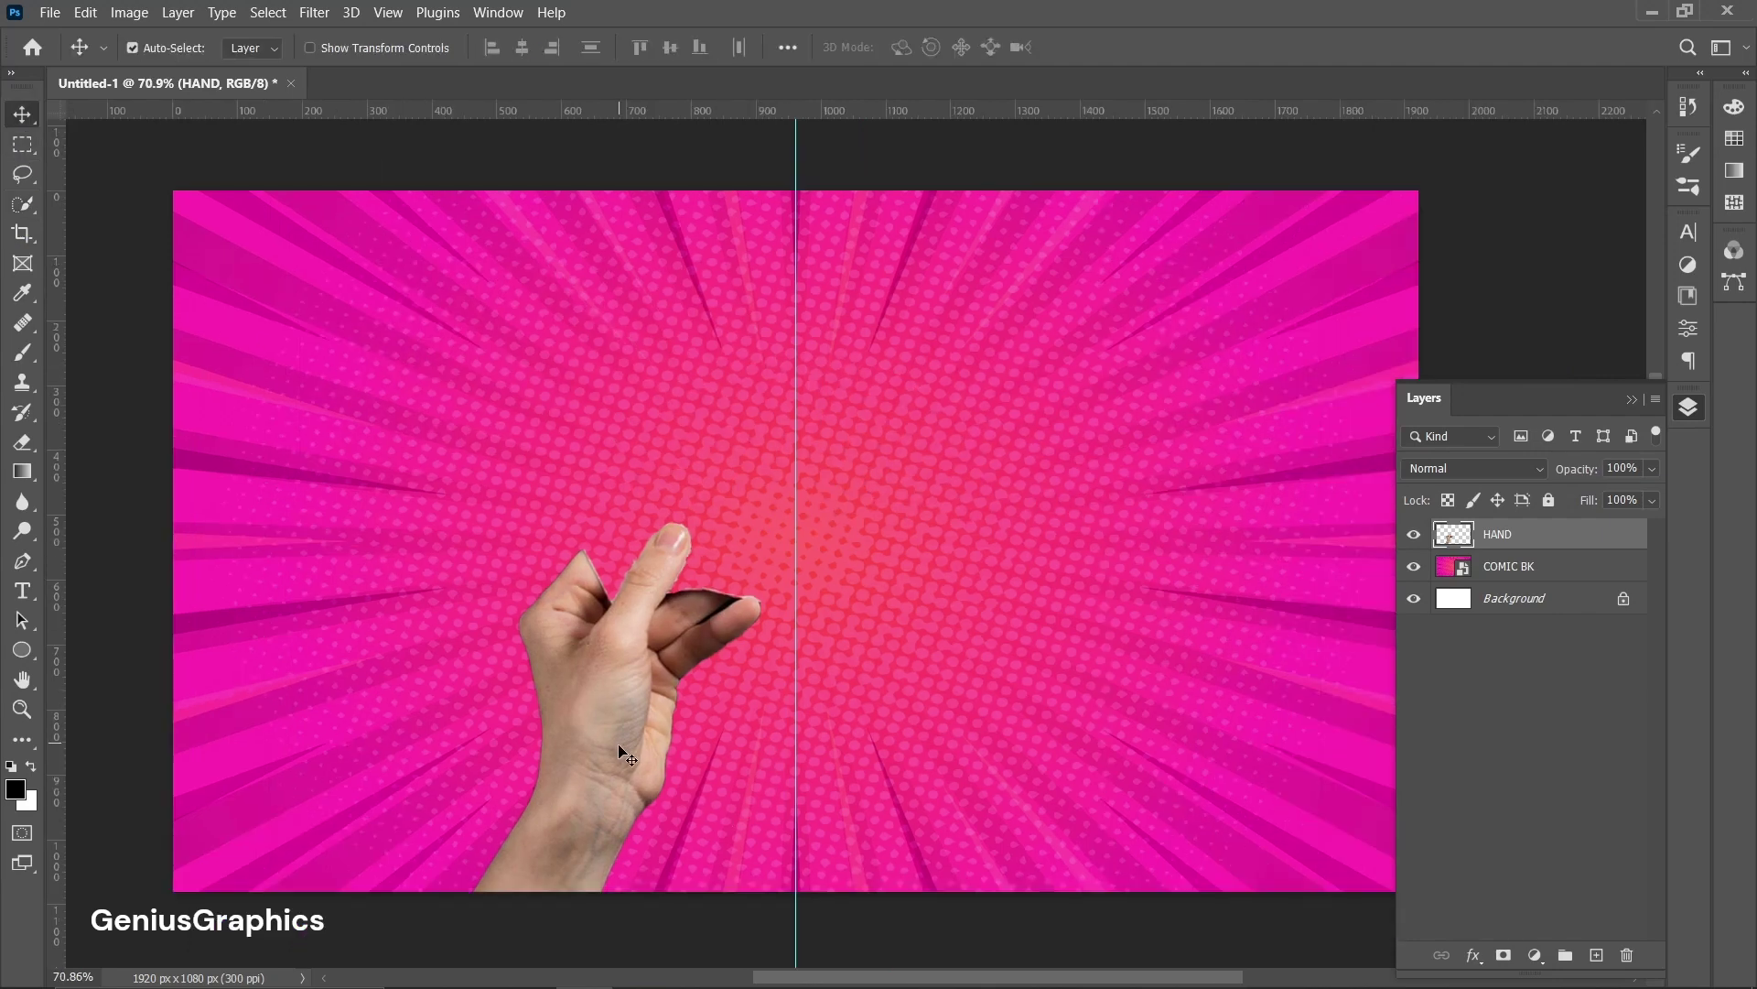
drag(616, 750, 752, 720)
key(ctrl+t)
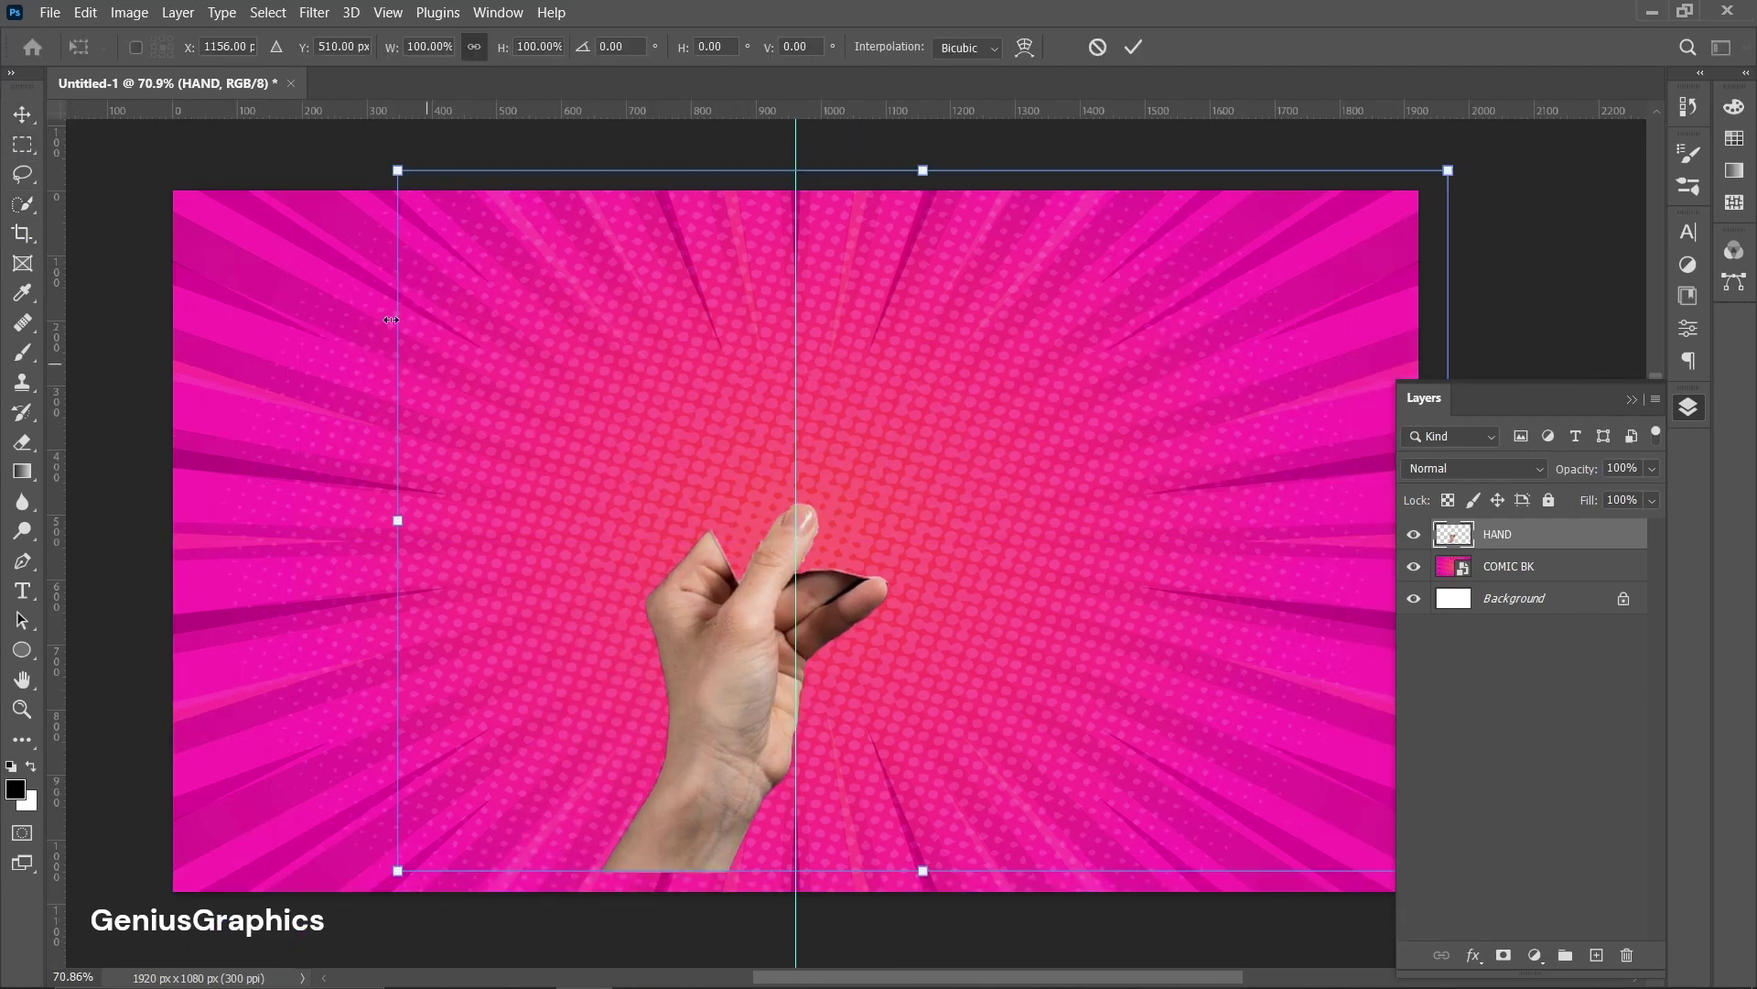
drag(385, 153, 302, 424)
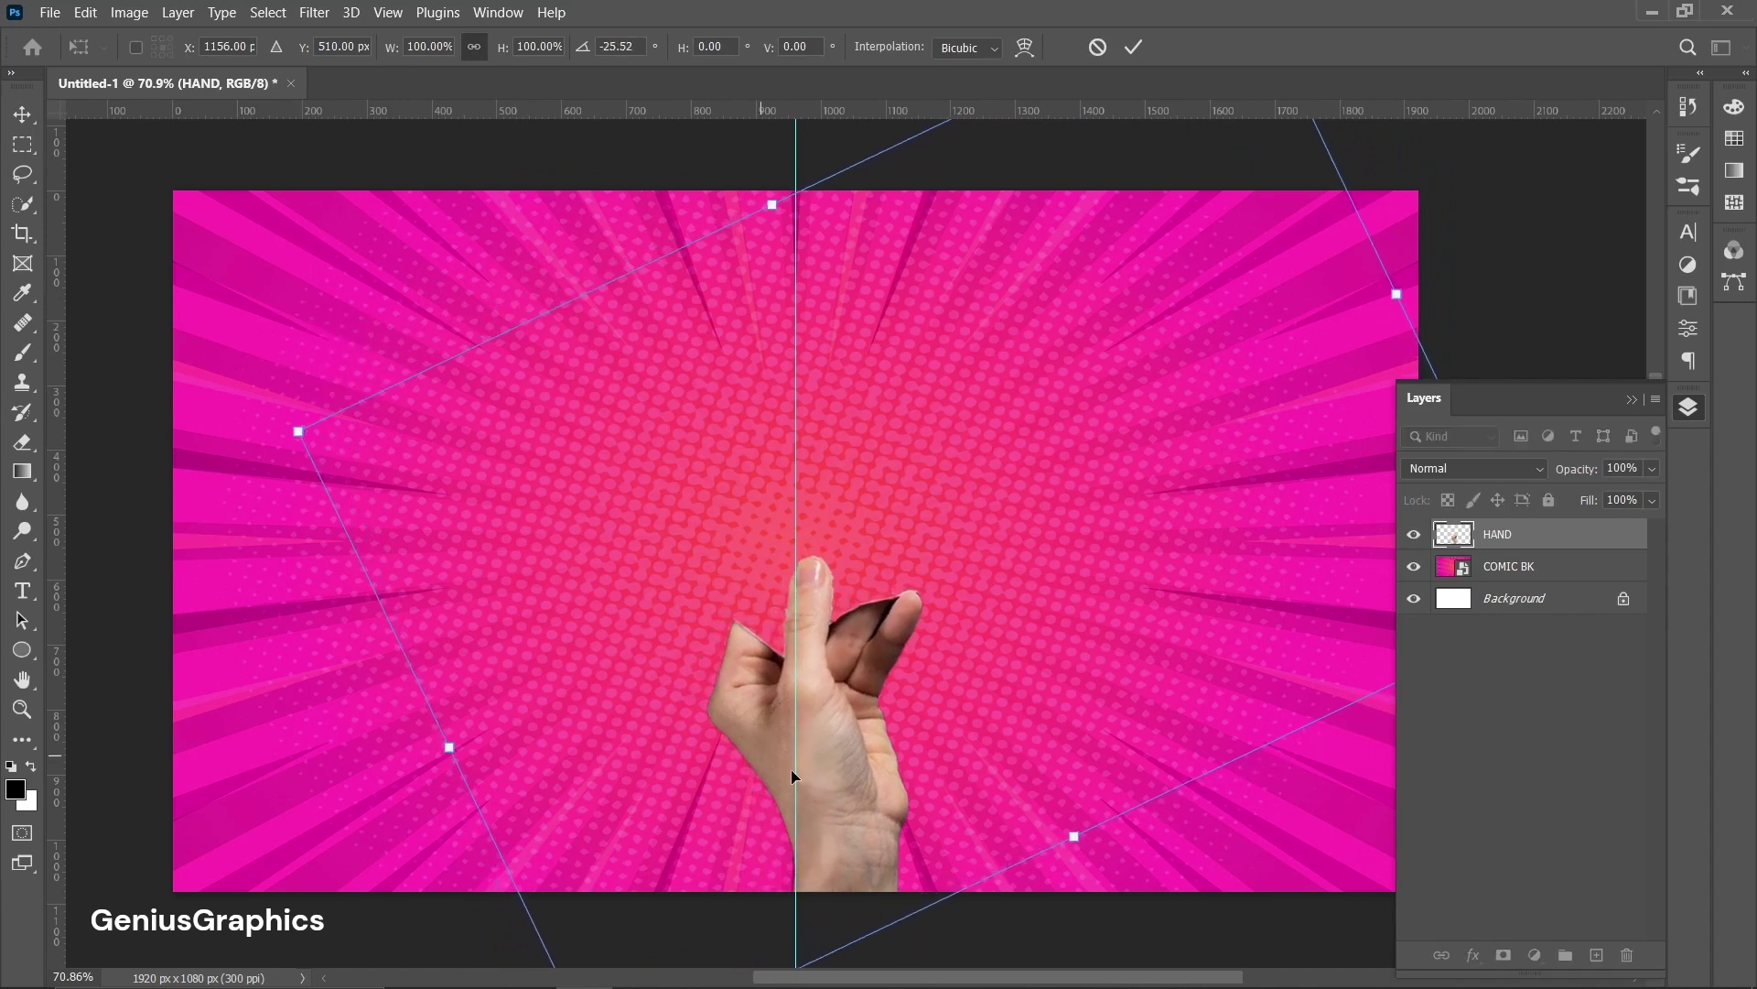
mouse_move(832, 780)
mouse_down()
mouse_move(794, 777)
mouse_move(814, 797)
mouse_up()
key(Return)
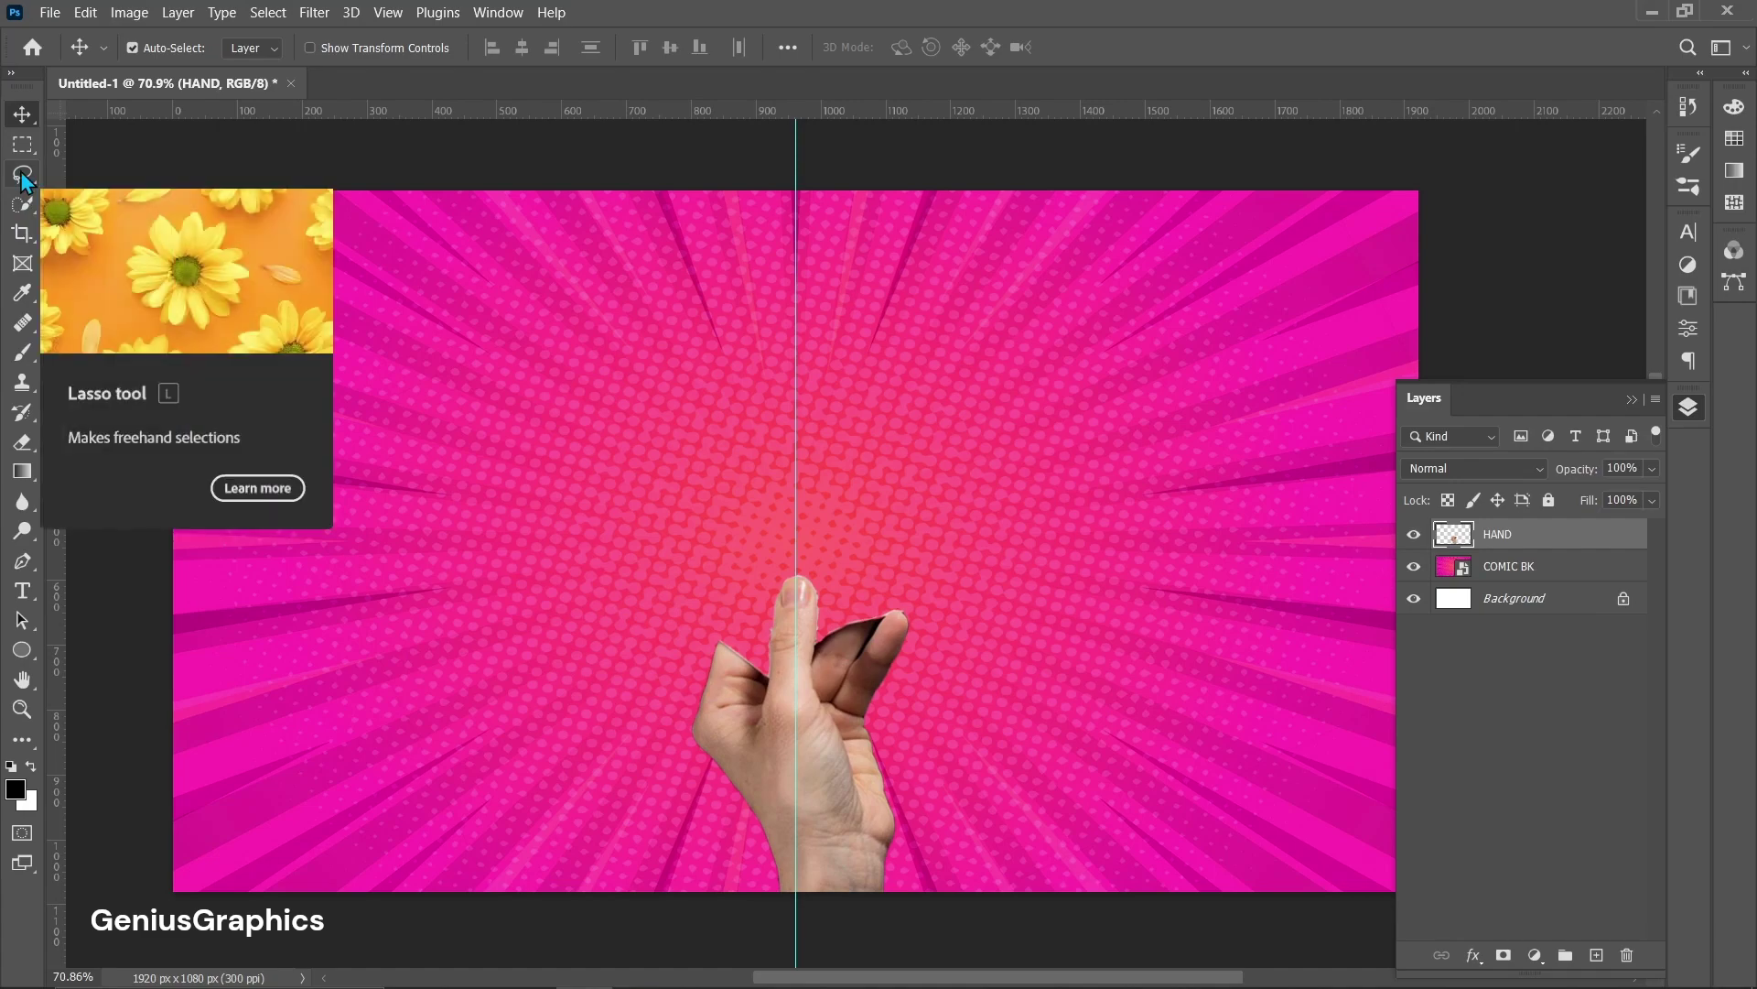
- Outline the thumb with the Lasso tool and copy it to a new layer
click(19, 181)
scroll(828, 796, up, 5)
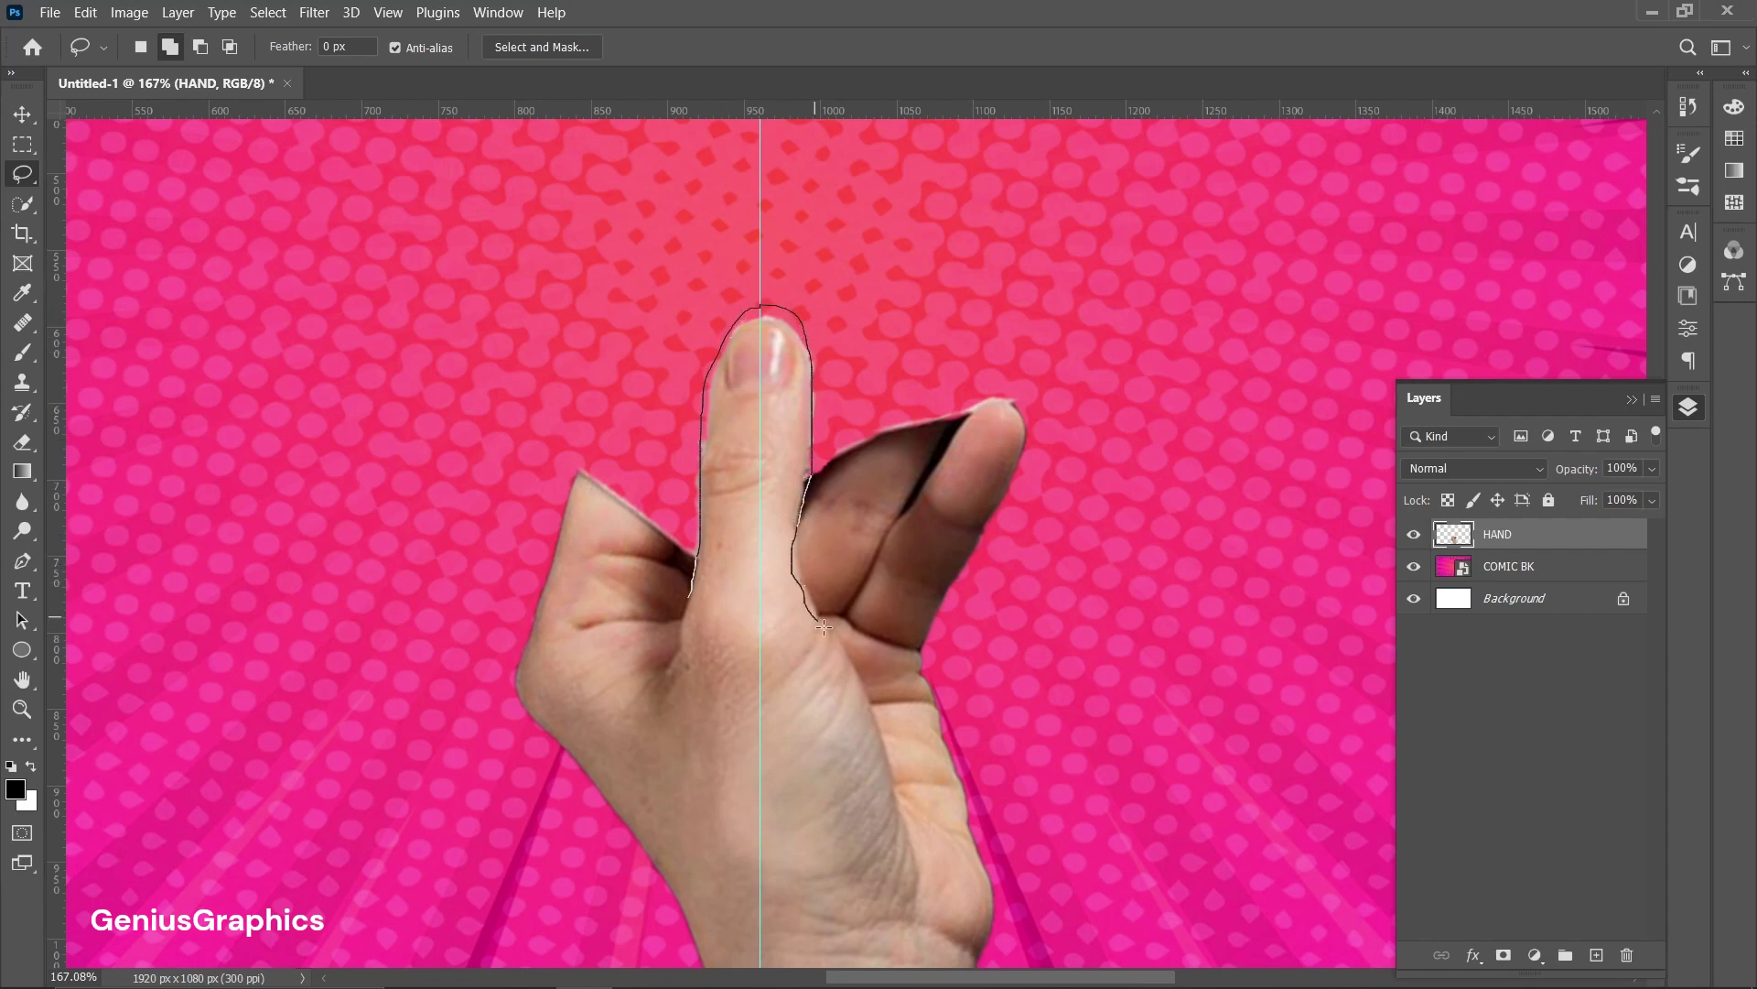
drag(683, 660, 690, 606)
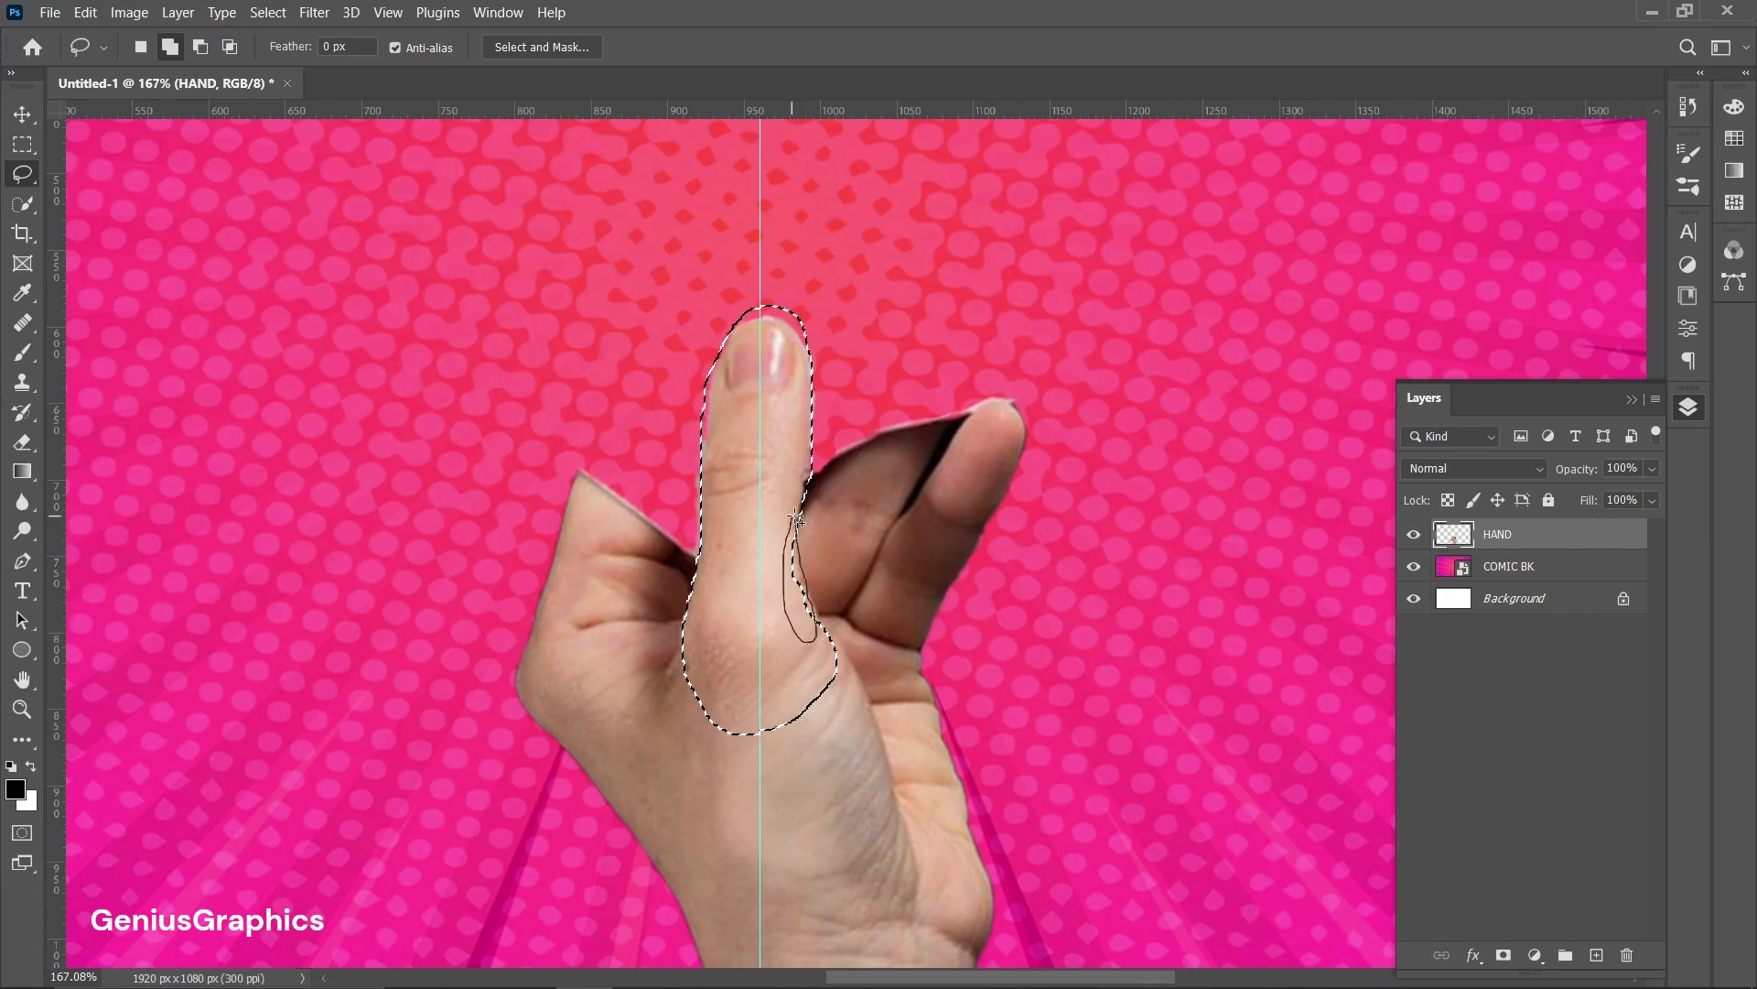
drag(796, 520, 793, 514)
scroll(755, 575, down, 5)
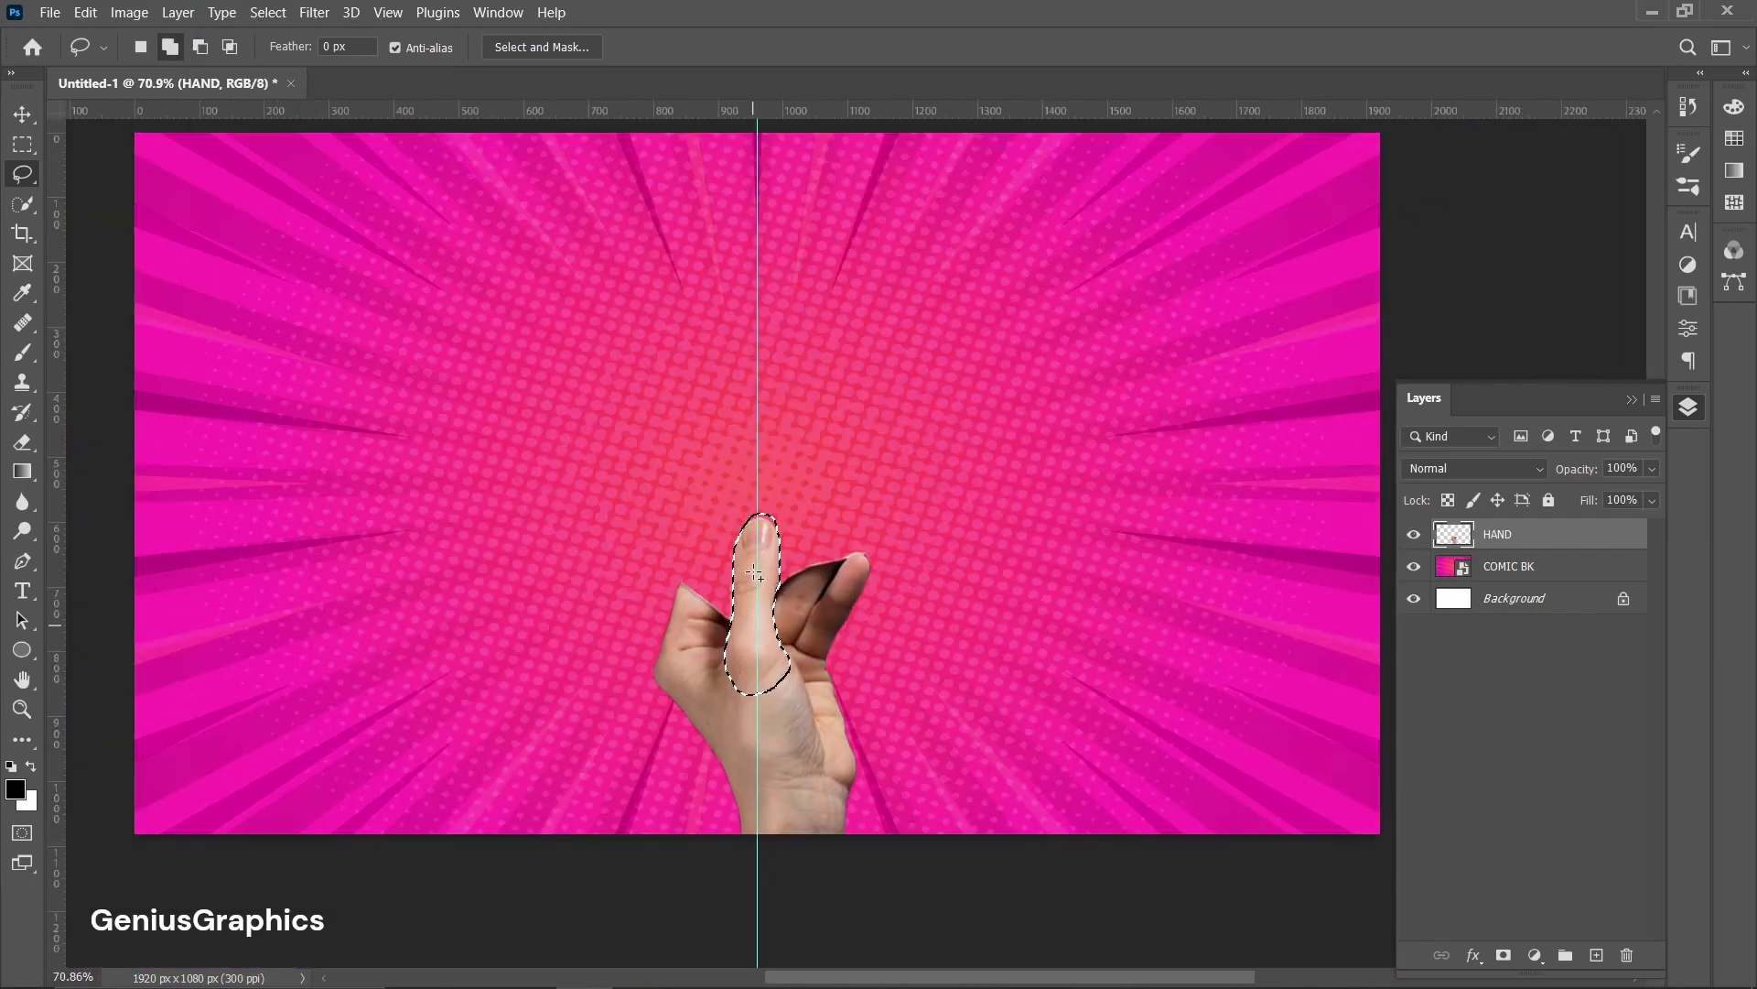
scroll(753, 573, up, 1)
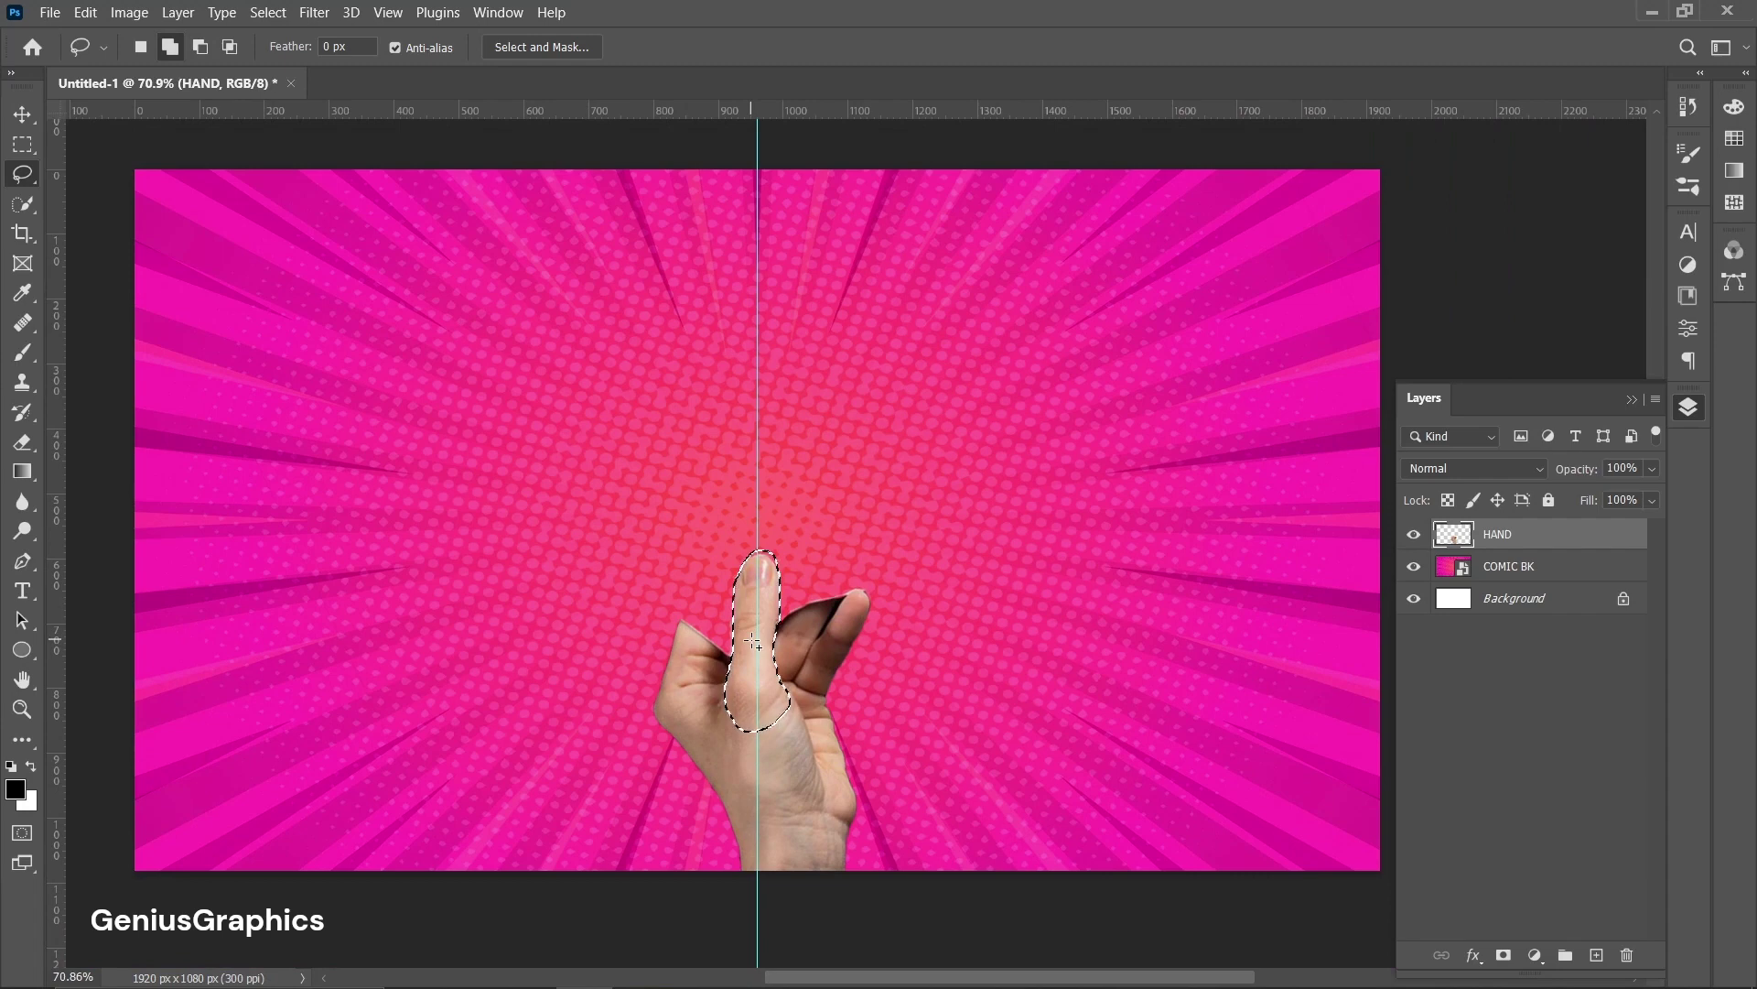
key(ctrl+j)
scroll(752, 654, up, 1)
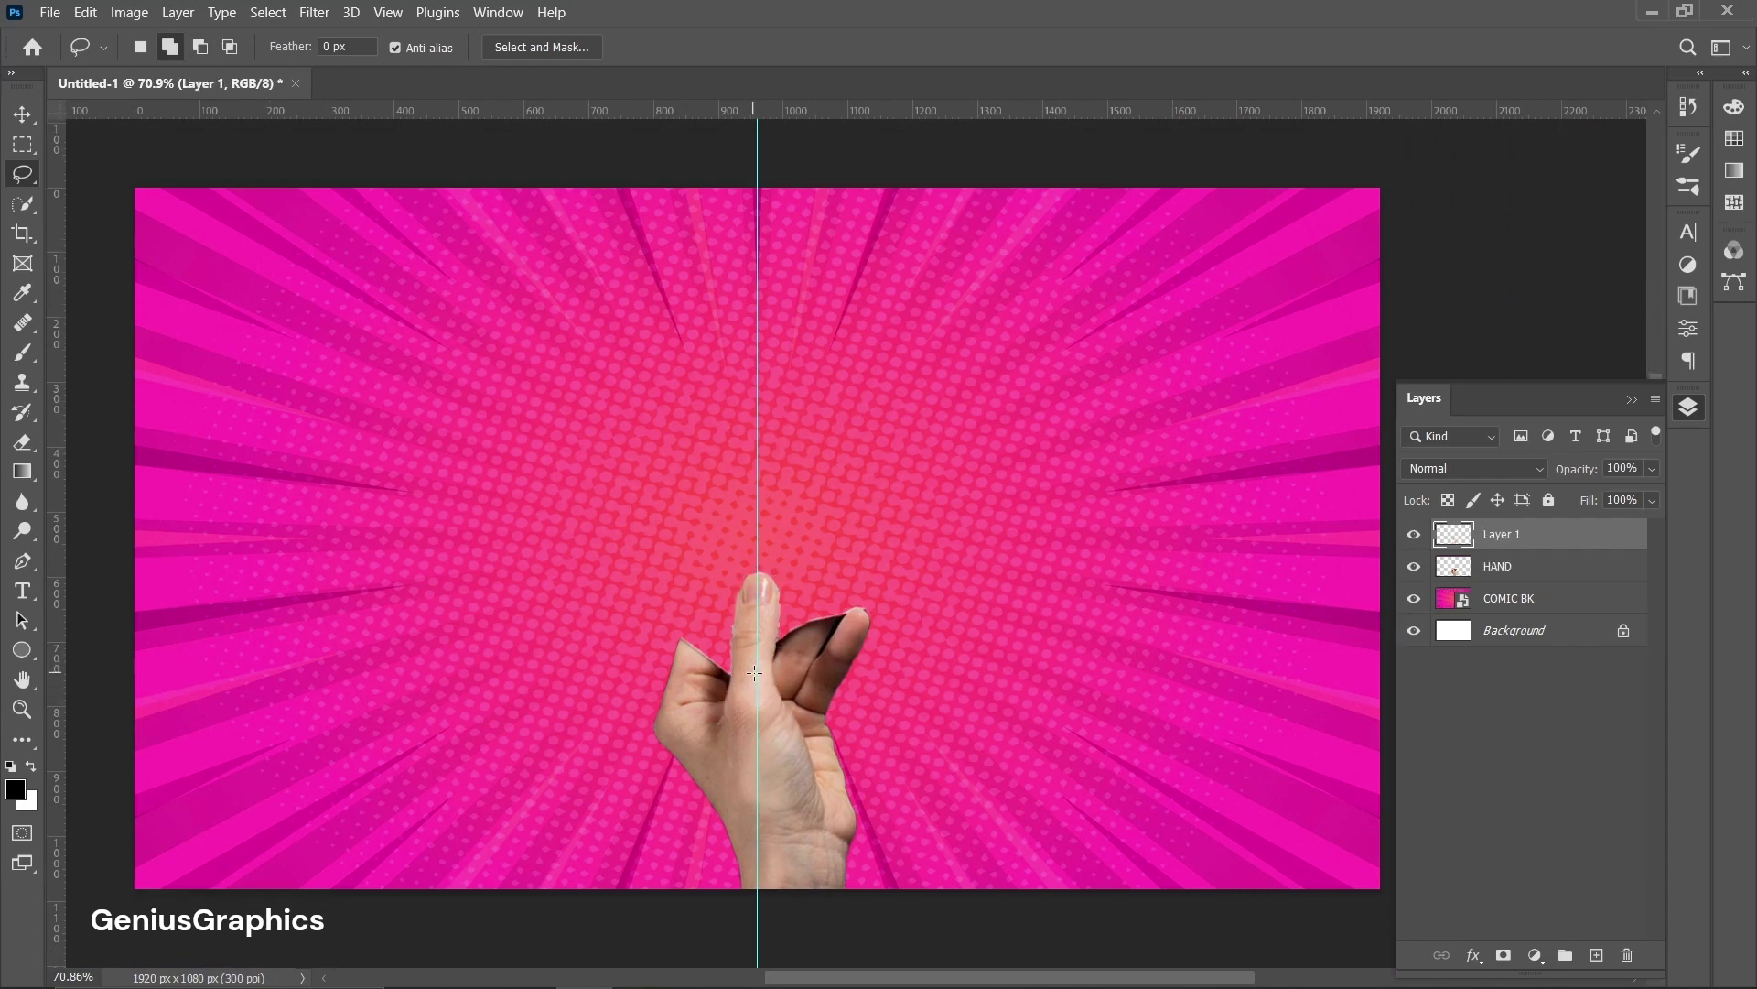
- Place the Insta Post image from the COLLAGE folder as an embedded object
click(22, 114)
click(50, 12)
click(134, 428)
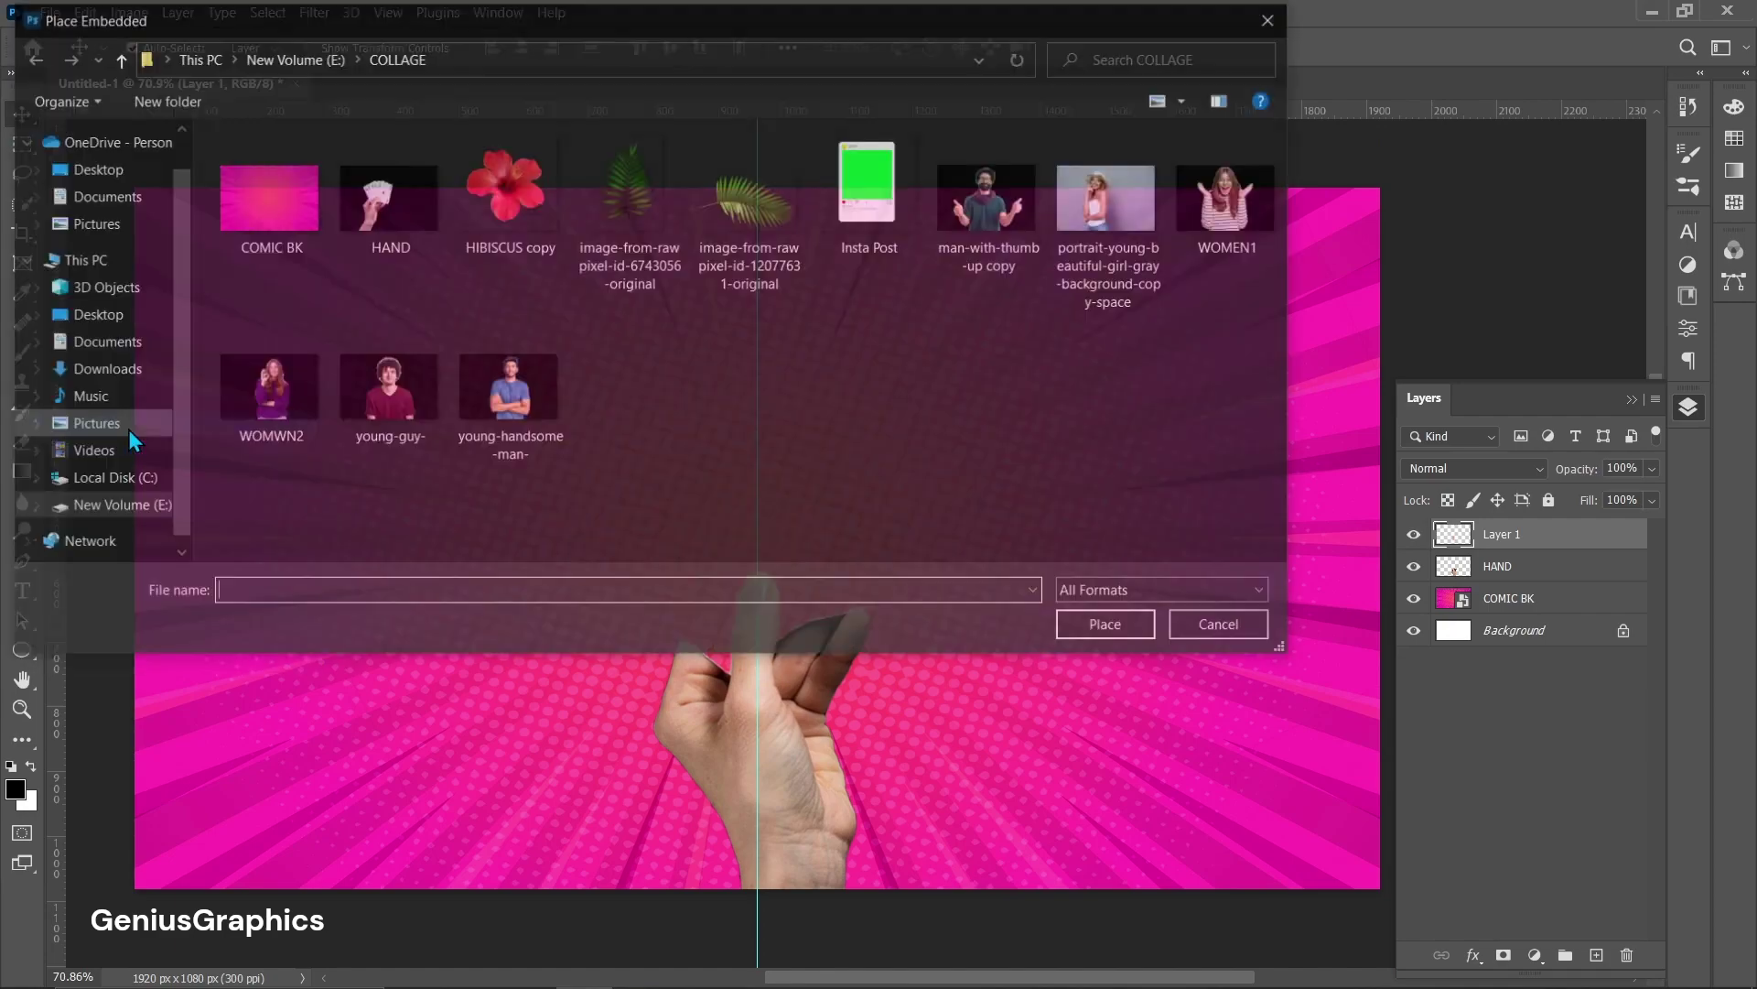
click(868, 204)
click(1117, 637)
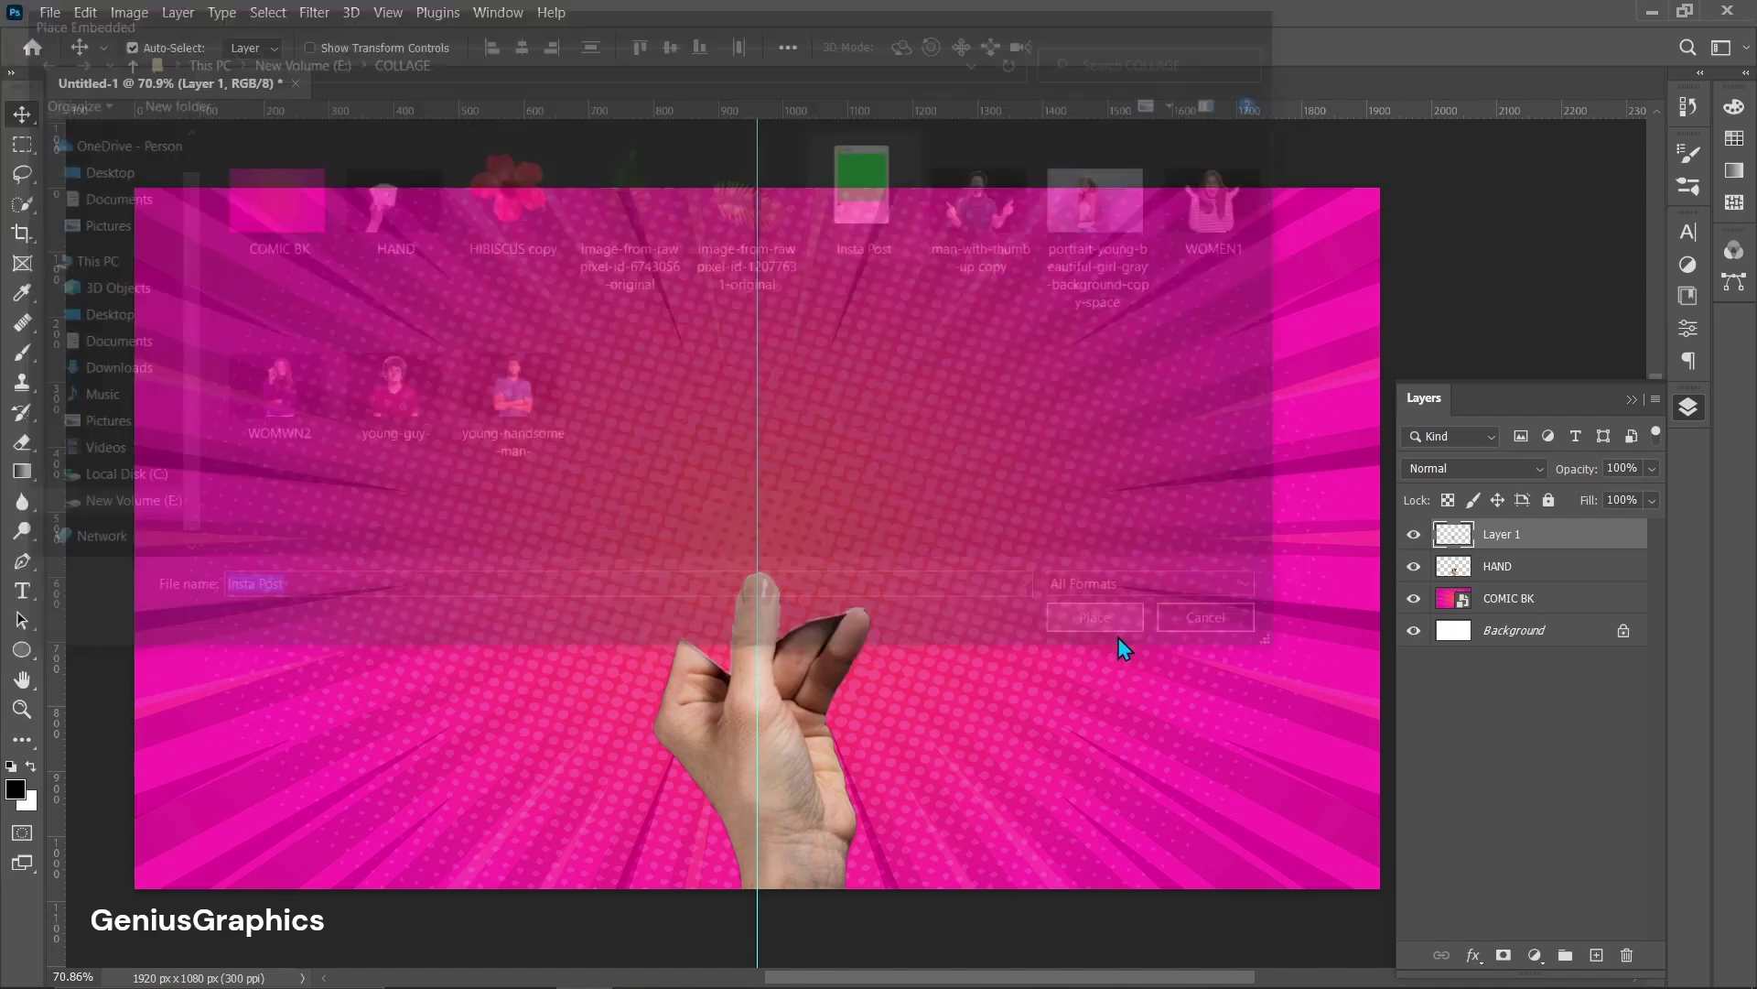
- Scale the Insta Post card down, position it above the hand, and stack its layer below the thumb layer
drag(408, 191, 604, 385)
drag(862, 590, 795, 577)
drag(537, 373, 652, 517)
drag(916, 734, 814, 558)
key(Return)
drag(1524, 538, 1529, 580)
drag(788, 471, 791, 485)
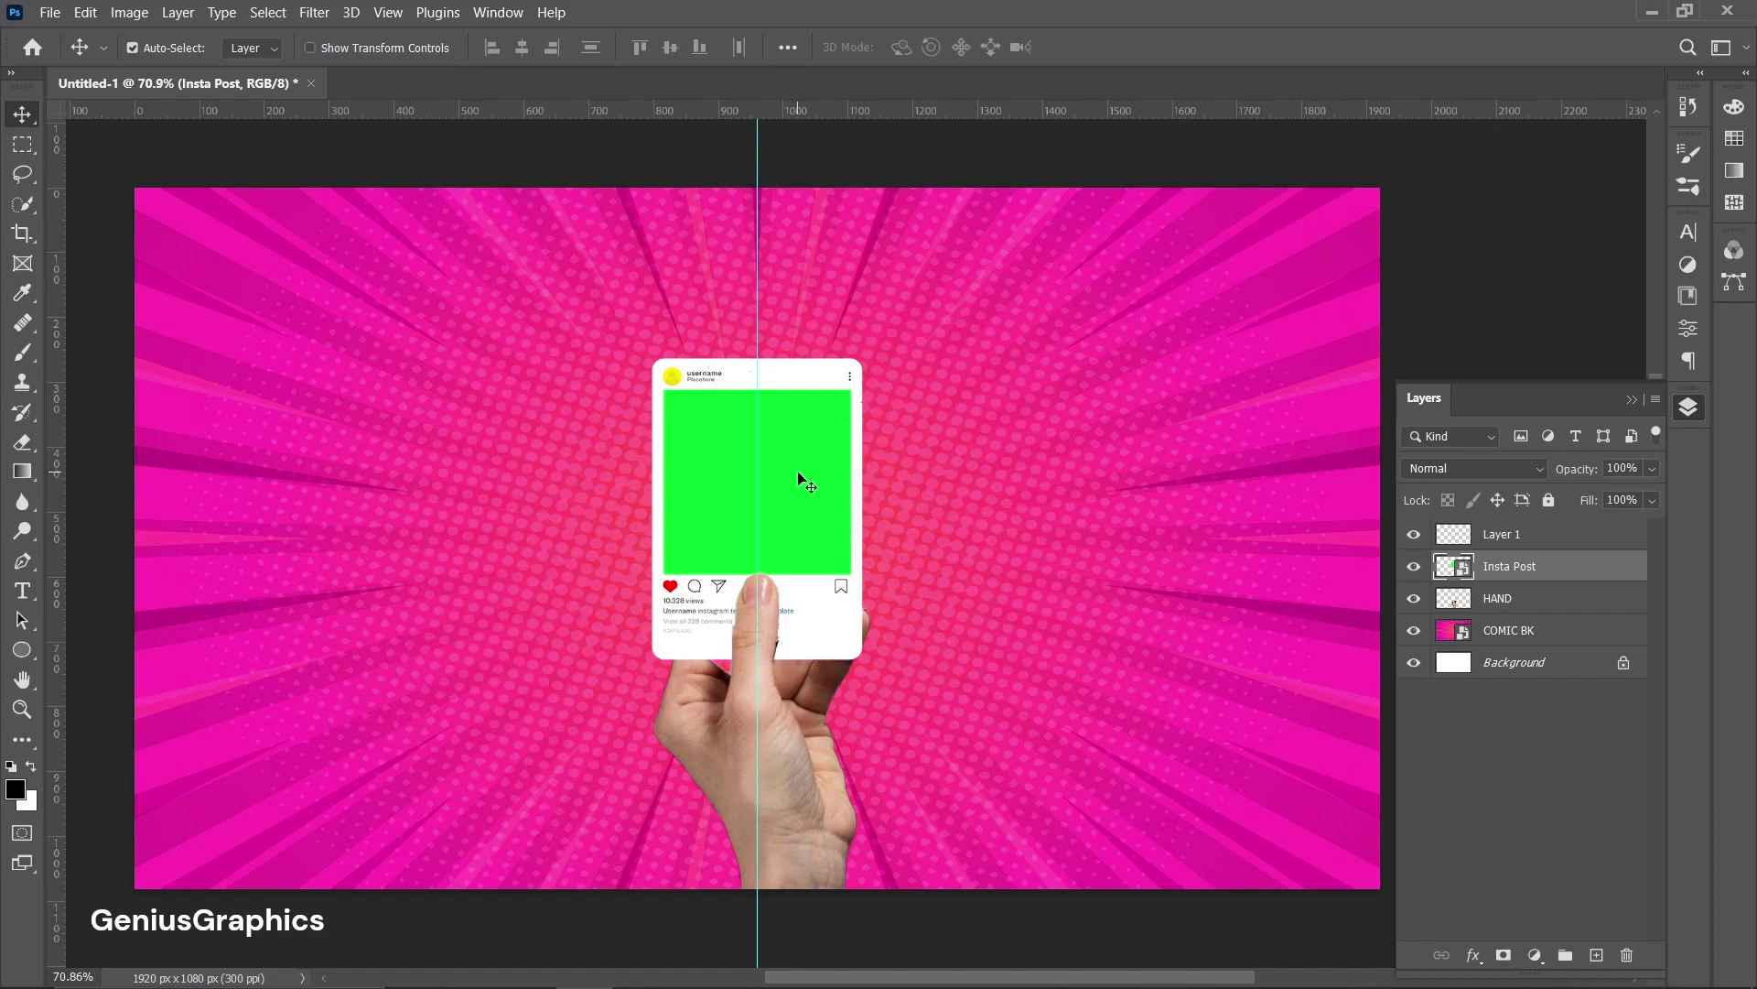
- Erase the leftover edge pixels along the thumb's right side on Layer 1 using Lasso selections
scroll(778, 656, up, 5)
click(1501, 534)
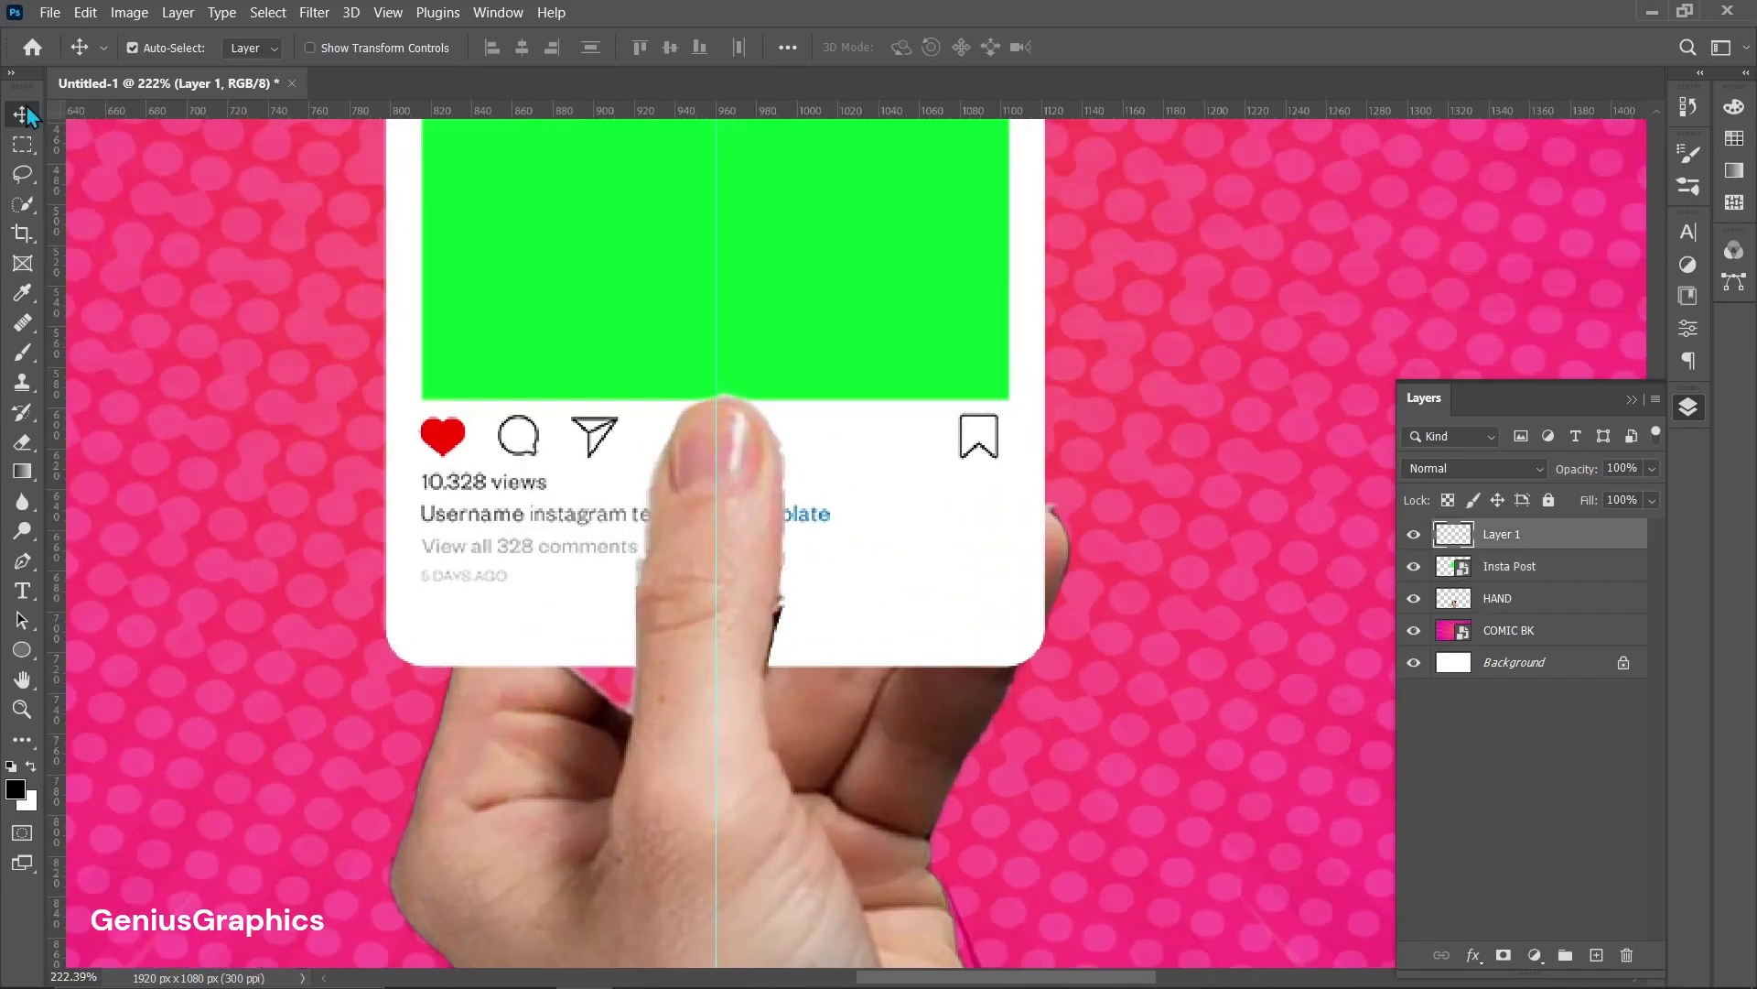
key(l)
mouse_move(774, 692)
mouse_down()
mouse_move(807, 531)
mouse_move(775, 433)
mouse_up()
key(Delete)
key(ctrl+d)
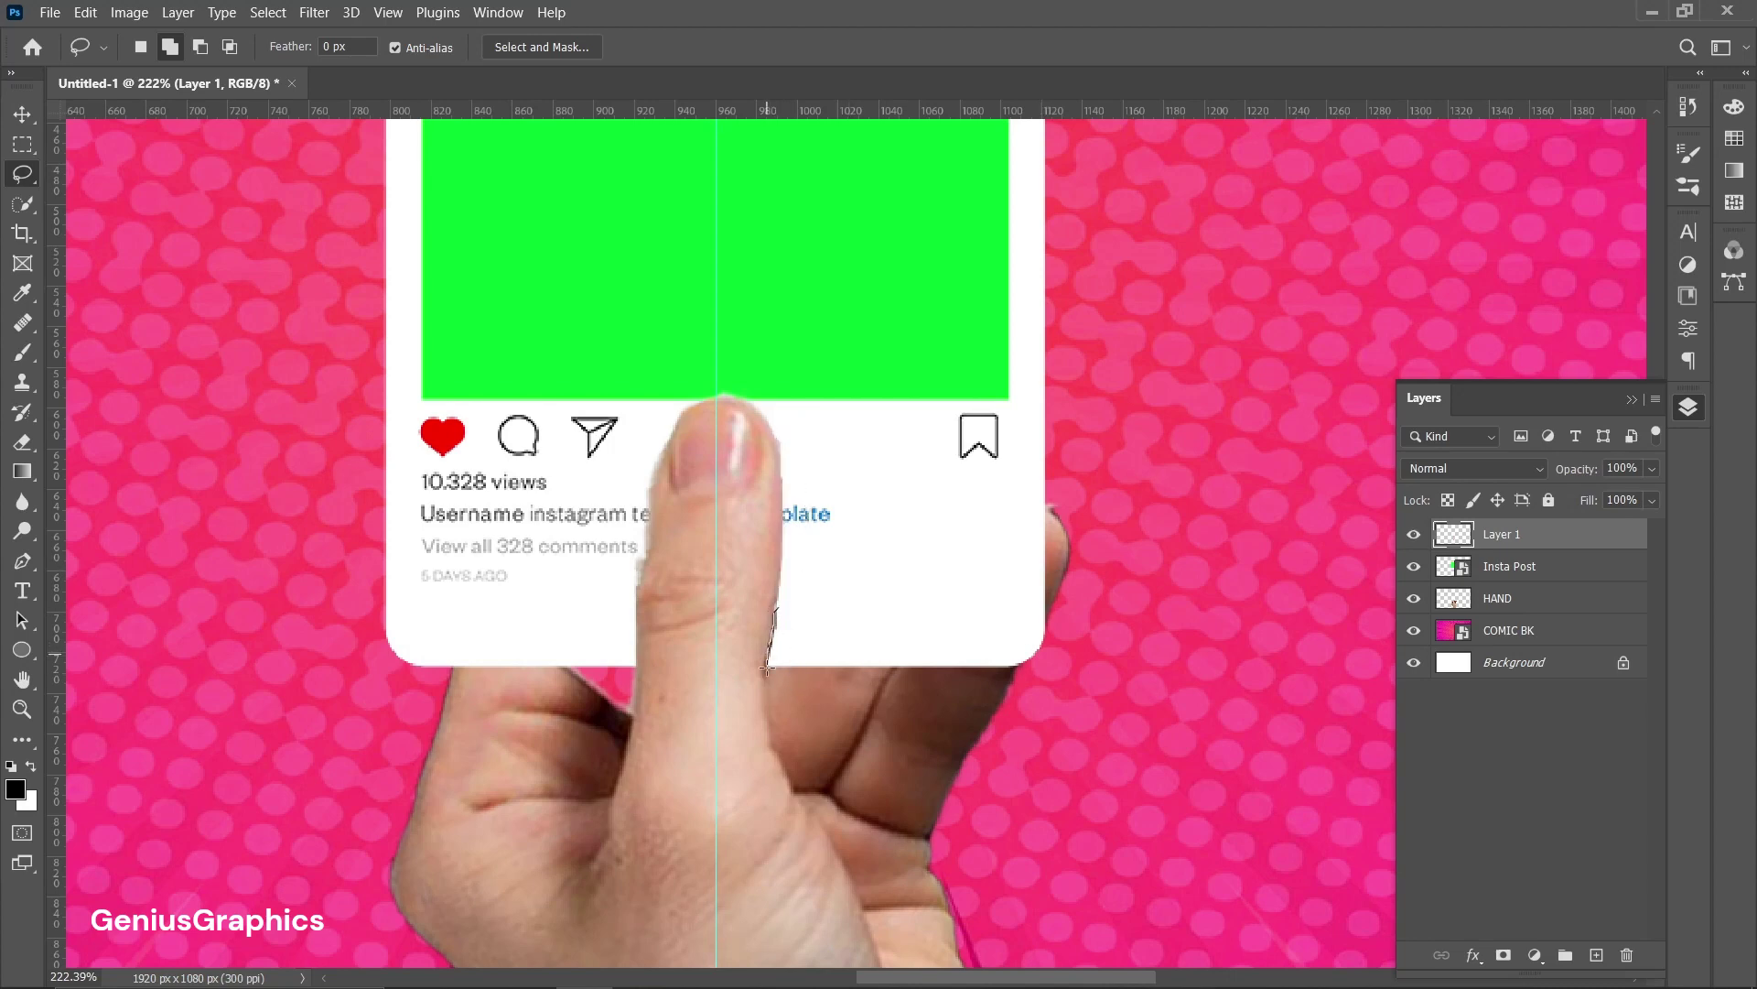
drag(767, 669, 771, 675)
key(Delete)
key(ctrl+d)
- Erase the leftover pixels along the thumb's left side on Layer 1 and clear the selection
drag(625, 713, 626, 716)
key(Delete)
key(ctrl+d)
drag(616, 600, 619, 595)
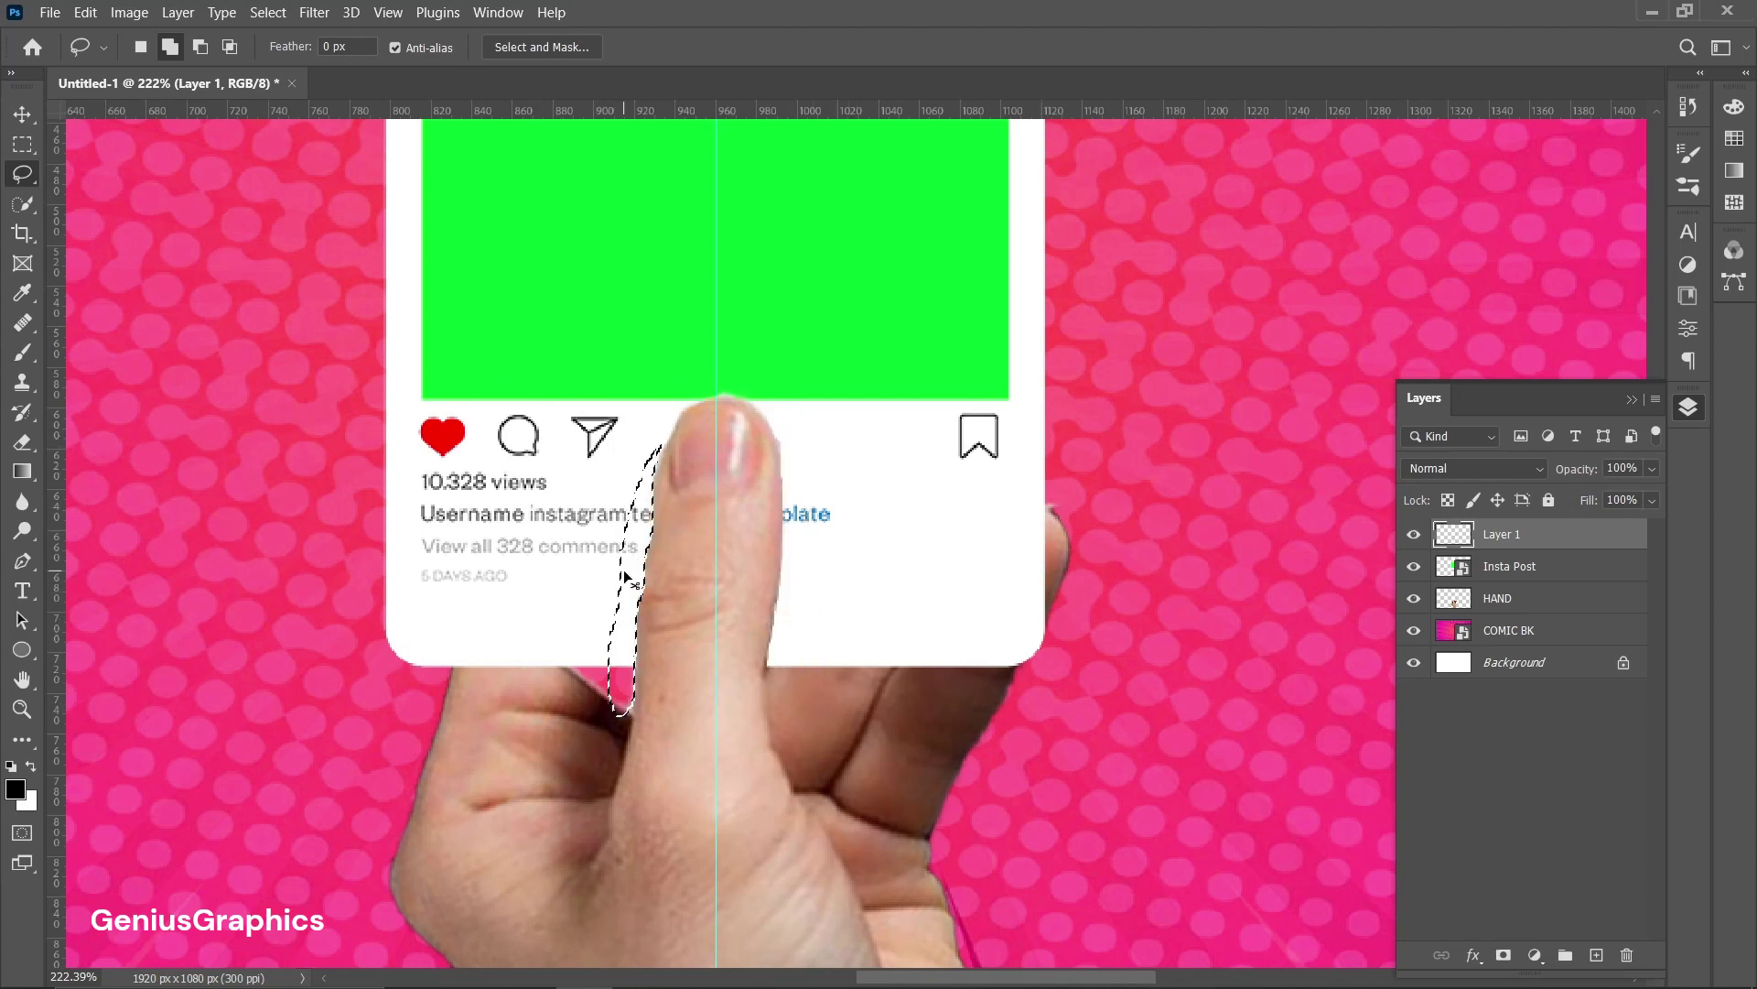
key(Delete)
key(ctrl+d)
- Enlarge the Insta Post card slightly with Free Transform
key(ctrl+0)
key(v)
click(846, 535)
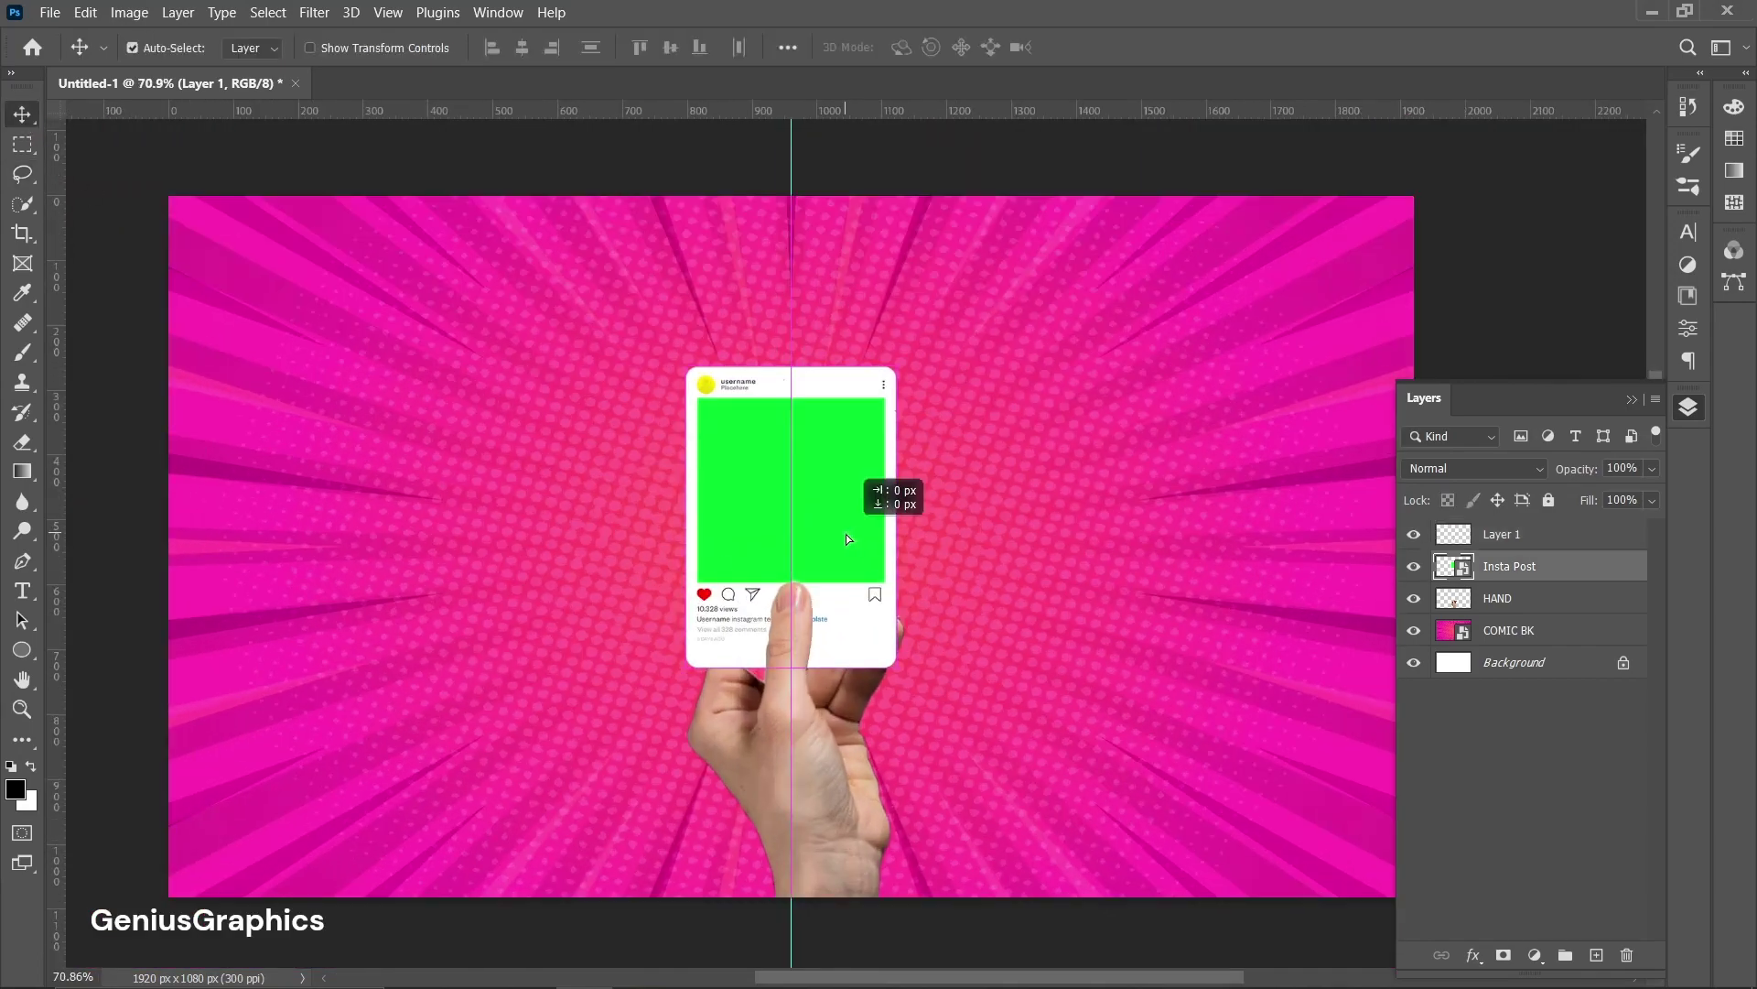
key(ctrl+t)
drag(972, 333, 977, 328)
click(22, 115)
- Duplicate the Insta Post card to the left and rotate the copy counterclockwise
drag(819, 524, 645, 548)
key(ctrl+t)
click(22, 114)
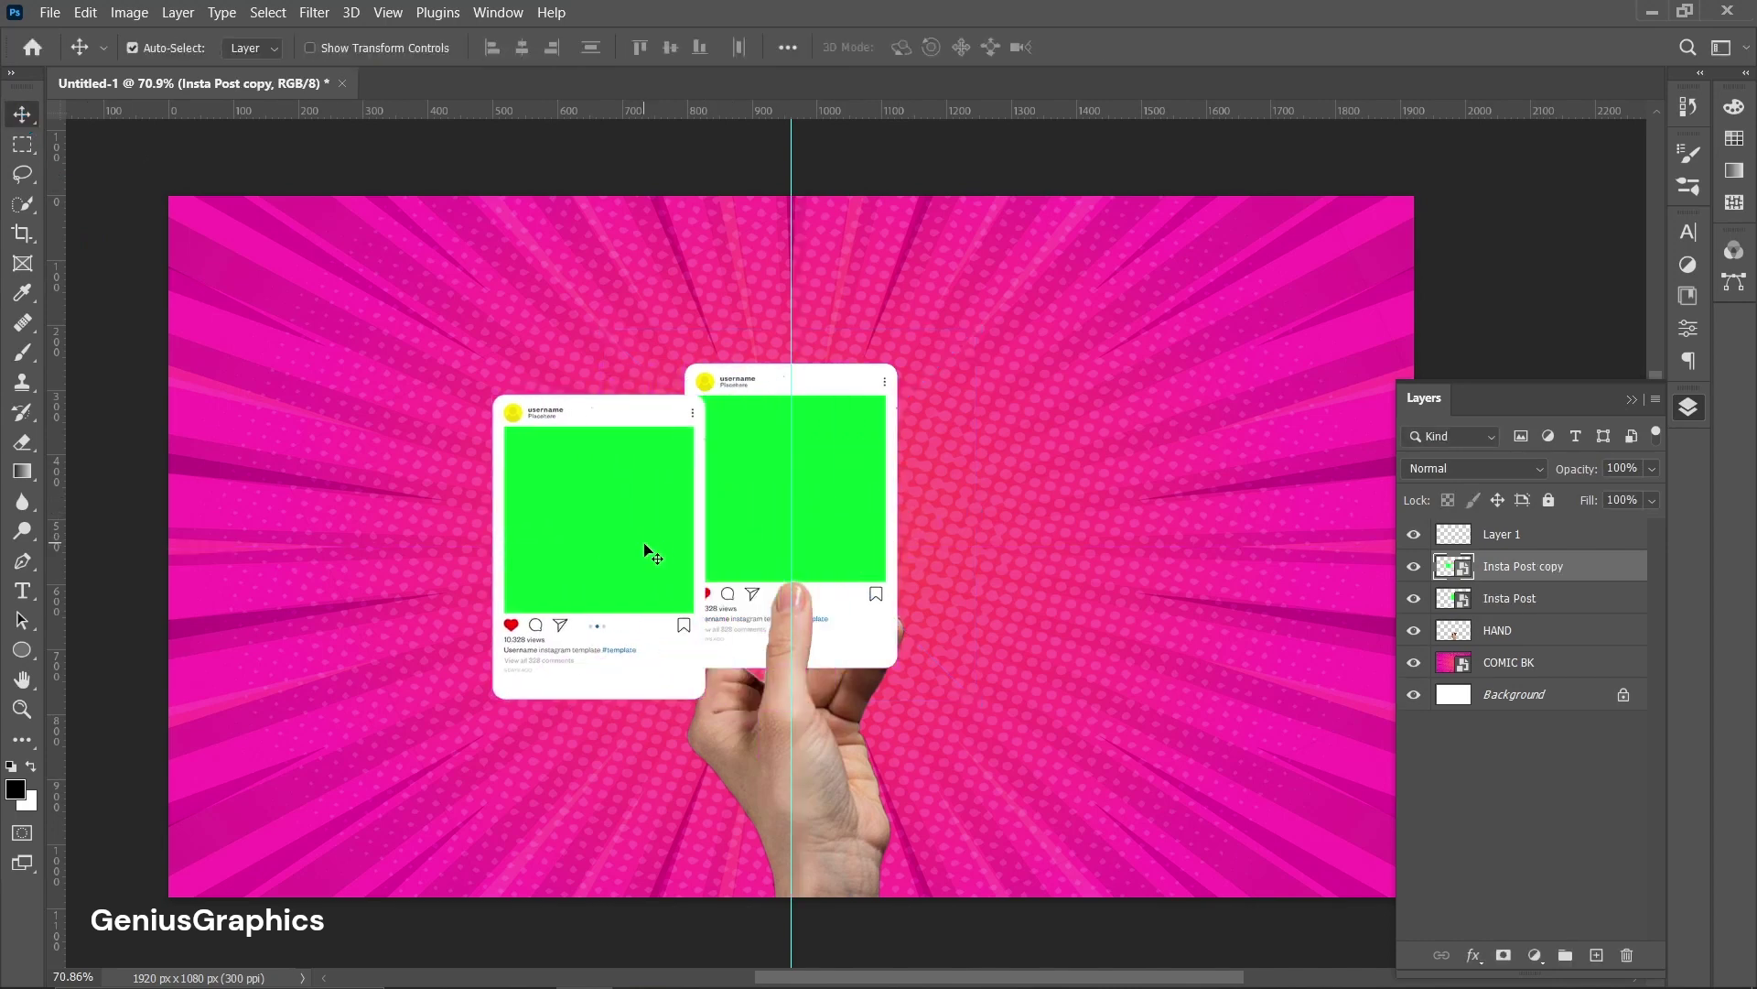
key(ctrl+t)
drag(410, 346, 331, 427)
drag(597, 565, 632, 595)
key(Return)
- Reposition the tilted left card beside the centre card so its lower corner sits behind the thumb
drag(827, 513, 827, 512)
drag(628, 541, 626, 541)
drag(822, 564, 821, 564)
drag(657, 561, 584, 523)
key(ctrl+t)
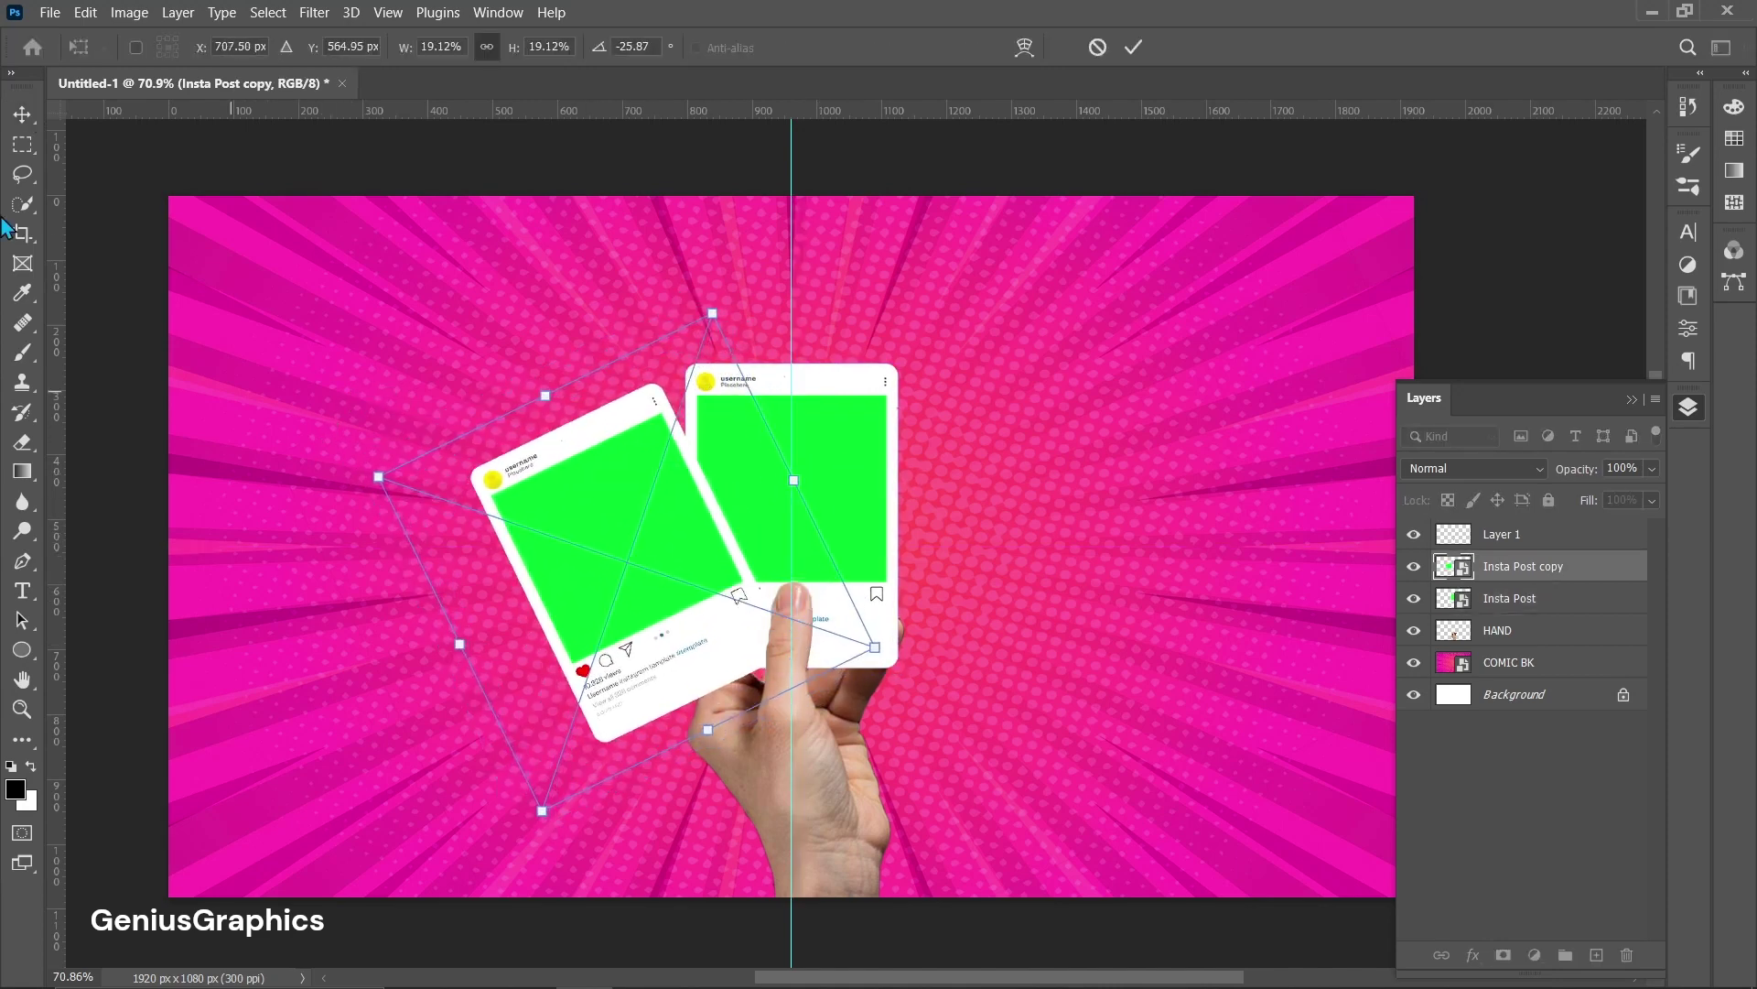
click(23, 115)
- Duplicate the centre card to the right, rotate the copy clockwise, and stack it behind the centre card
ctrl+click(843, 509)
key(ctrl+t)
click(25, 121)
drag(850, 509, 1069, 510)
key(ctrl+t)
drag(1213, 322, 1279, 445)
drag(1044, 521, 996, 611)
drag(956, 505, 956, 498)
click(23, 115)
drag(1540, 630, 1541, 585)
drag(936, 598, 948, 602)
- Rotate the left card to -28.95° and adjust the positions of both outer cards to form an even fan
drag(605, 664, 618, 678)
key(ctrl+t)
drag(363, 474, 358, 489)
drag(649, 529, 642, 529)
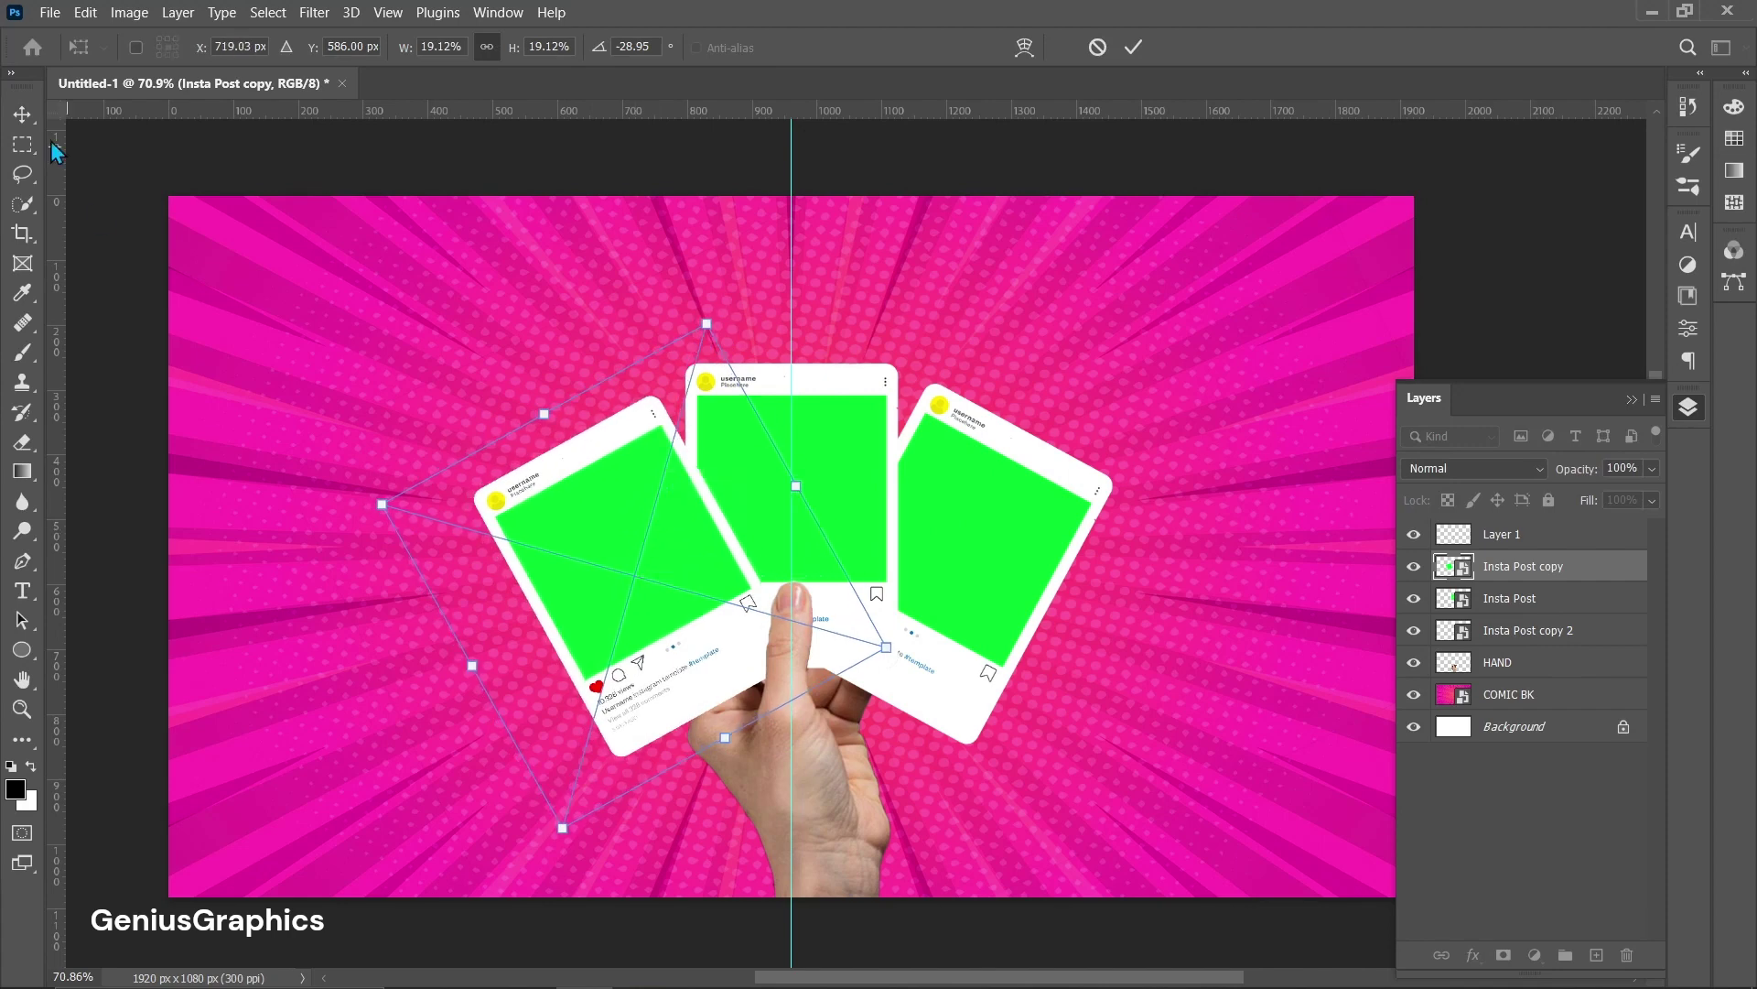
click(23, 115)
drag(979, 570, 982, 582)
click(1504, 667)
click(1503, 334)
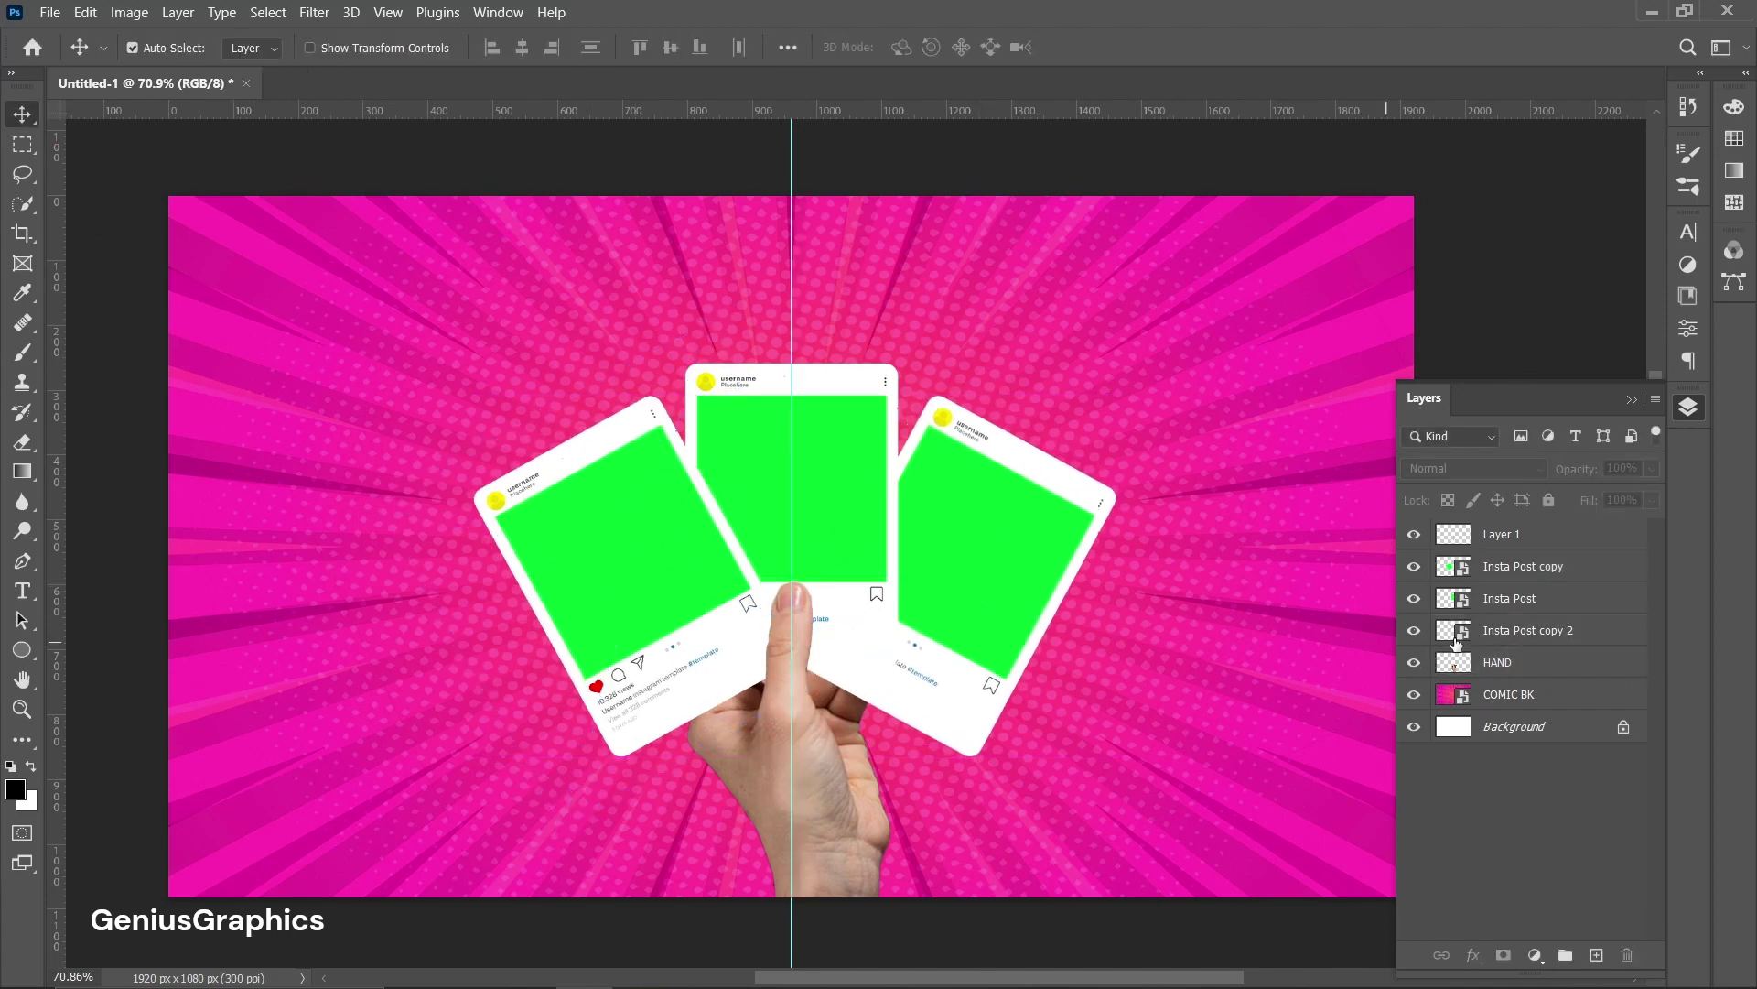
click(1505, 606)
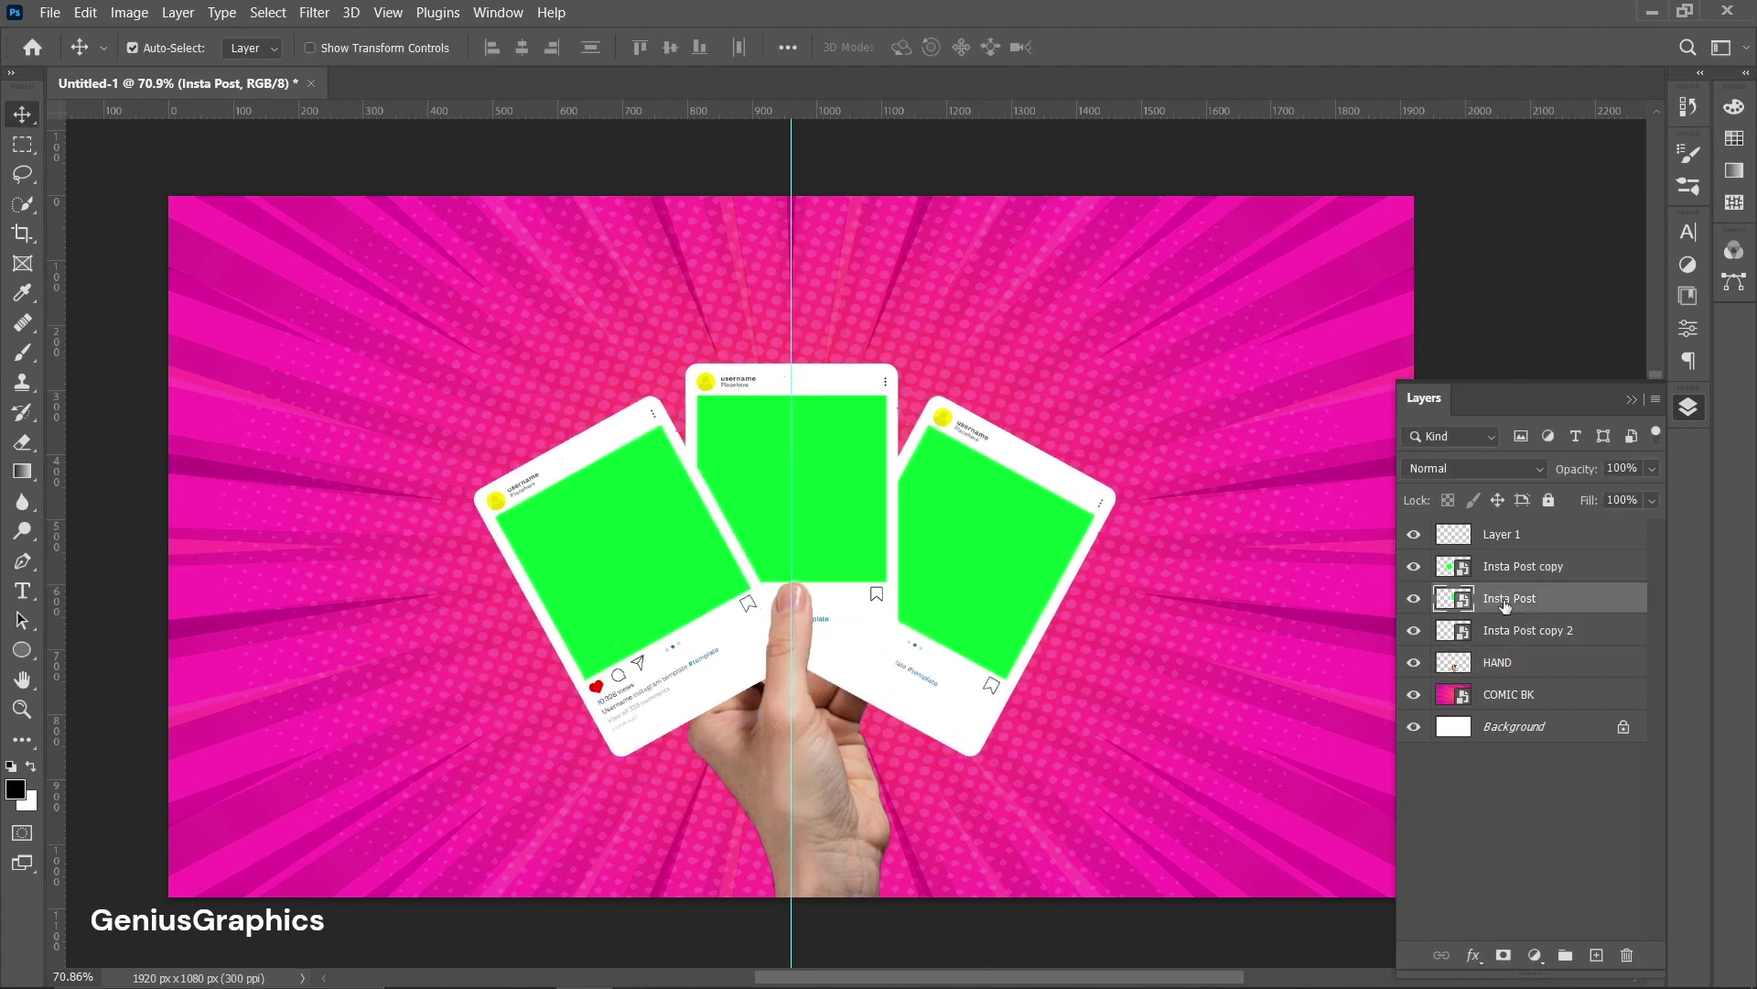
- Select the right card's green area and cover it with a Solid Color fill in yellow f6ff00
click(1051, 544)
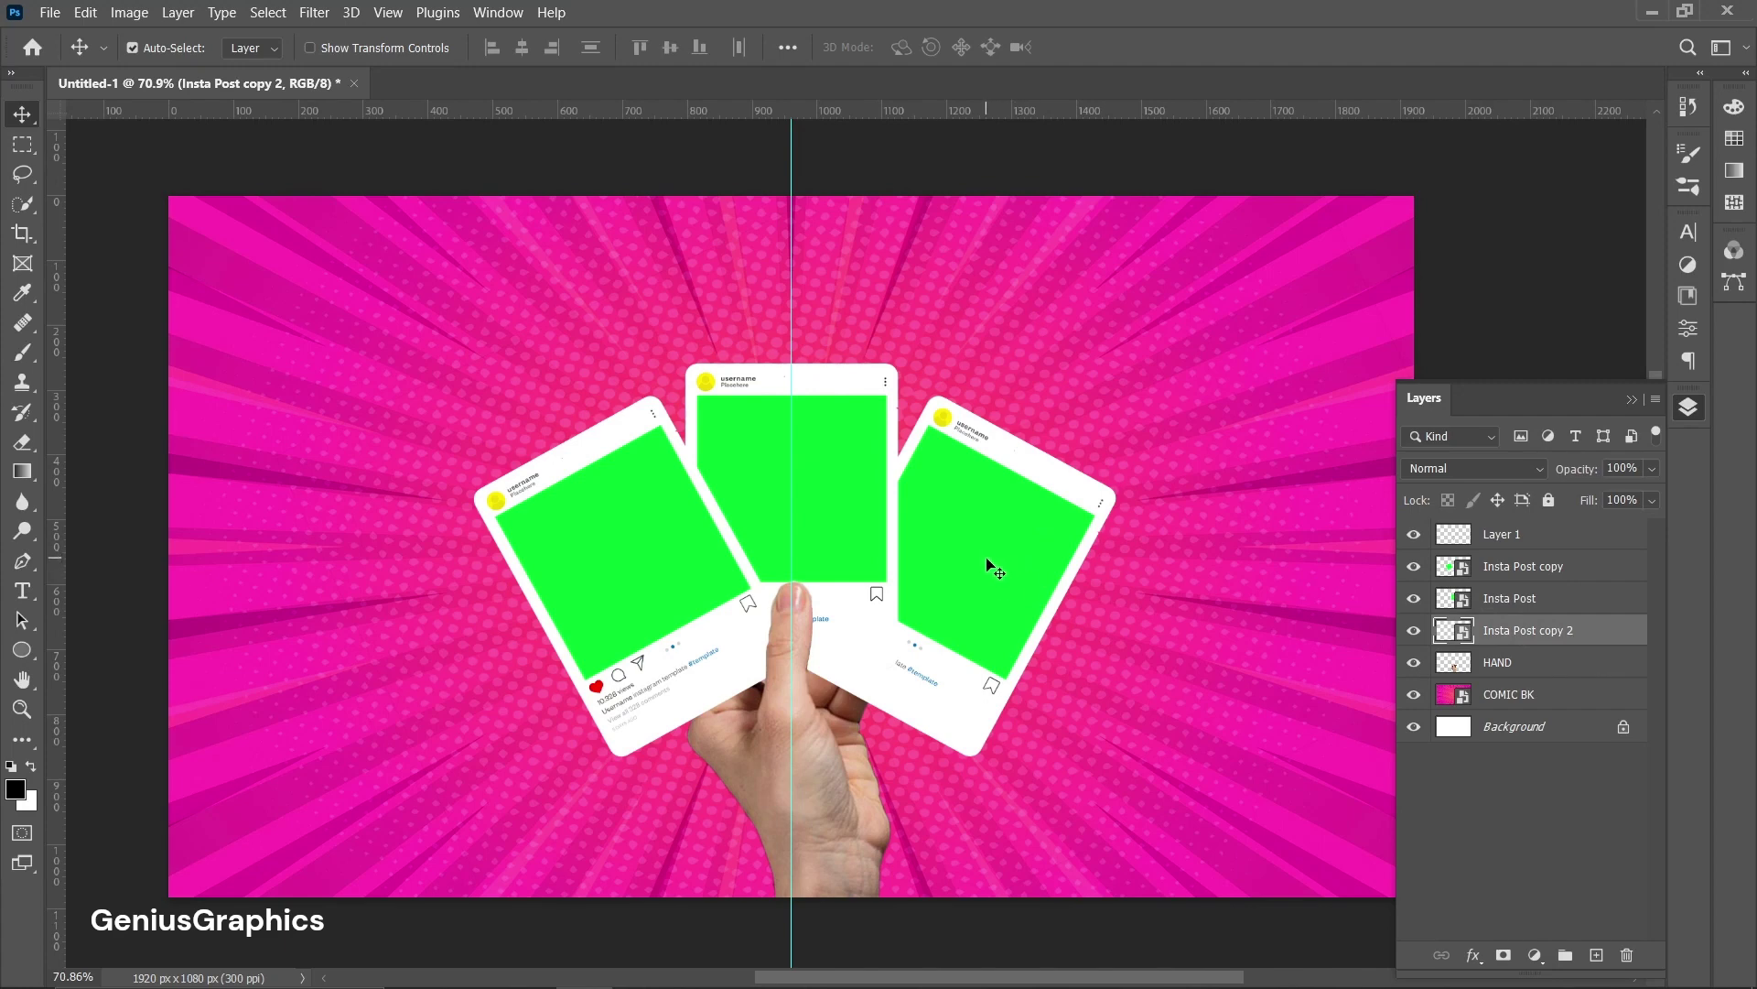
click(20, 205)
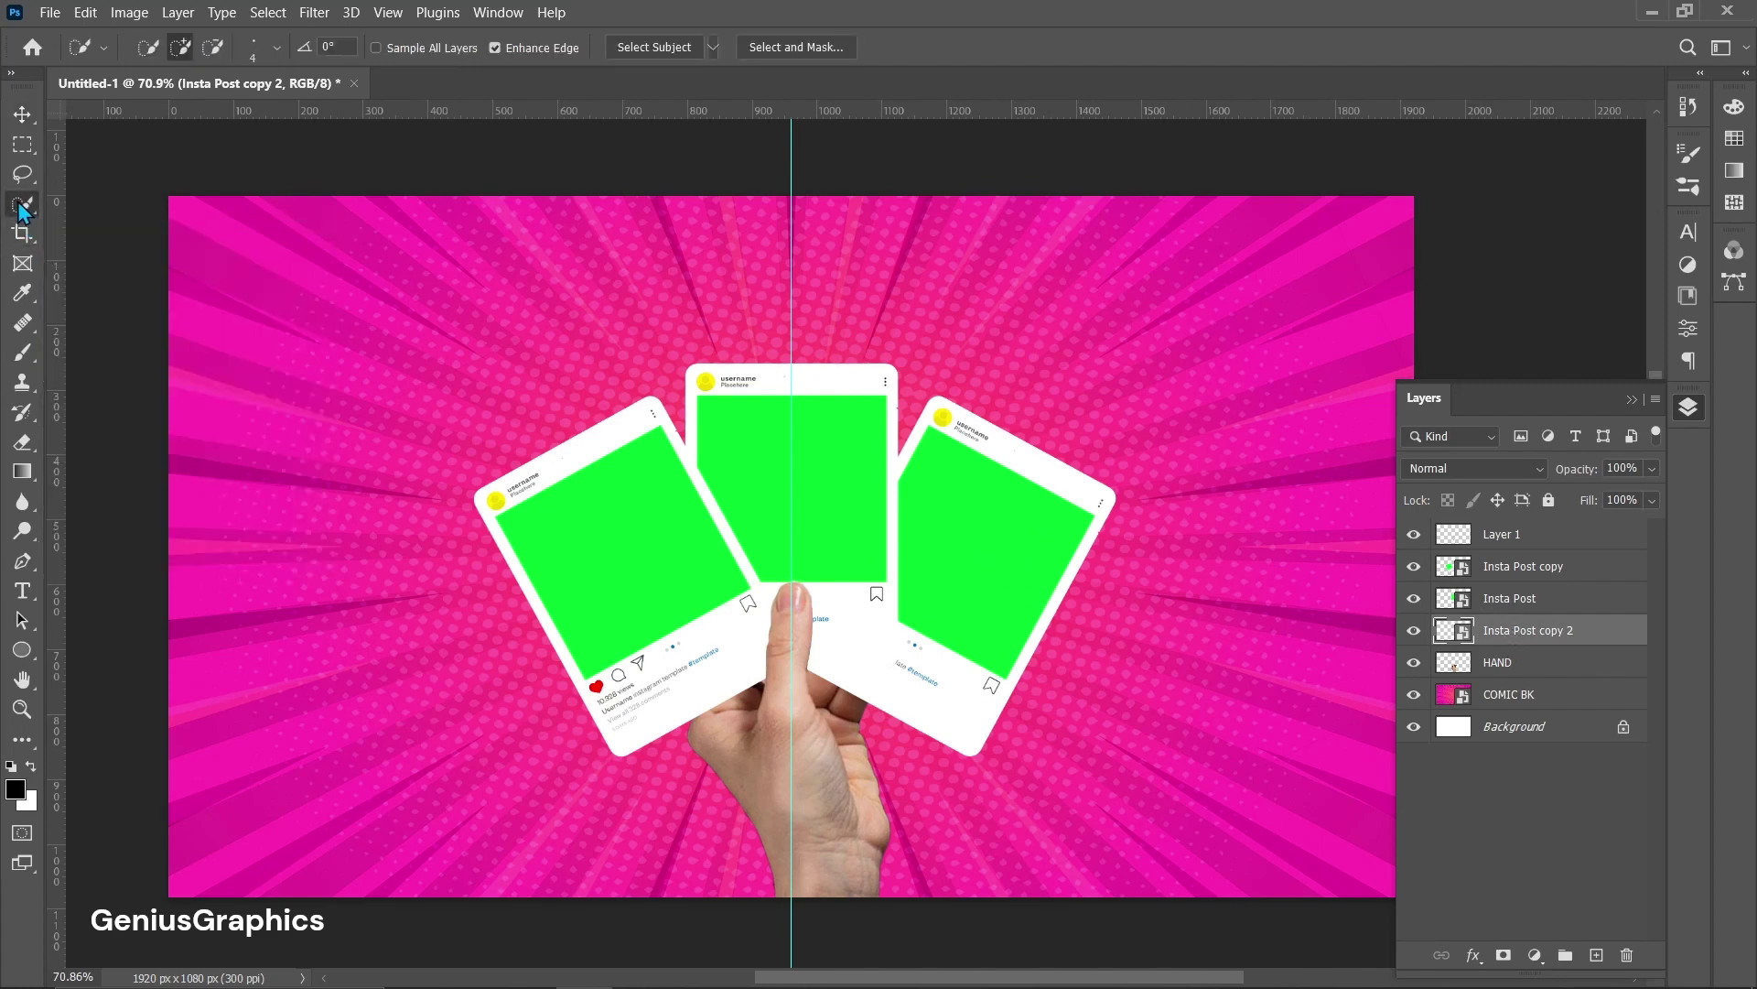
click(972, 566)
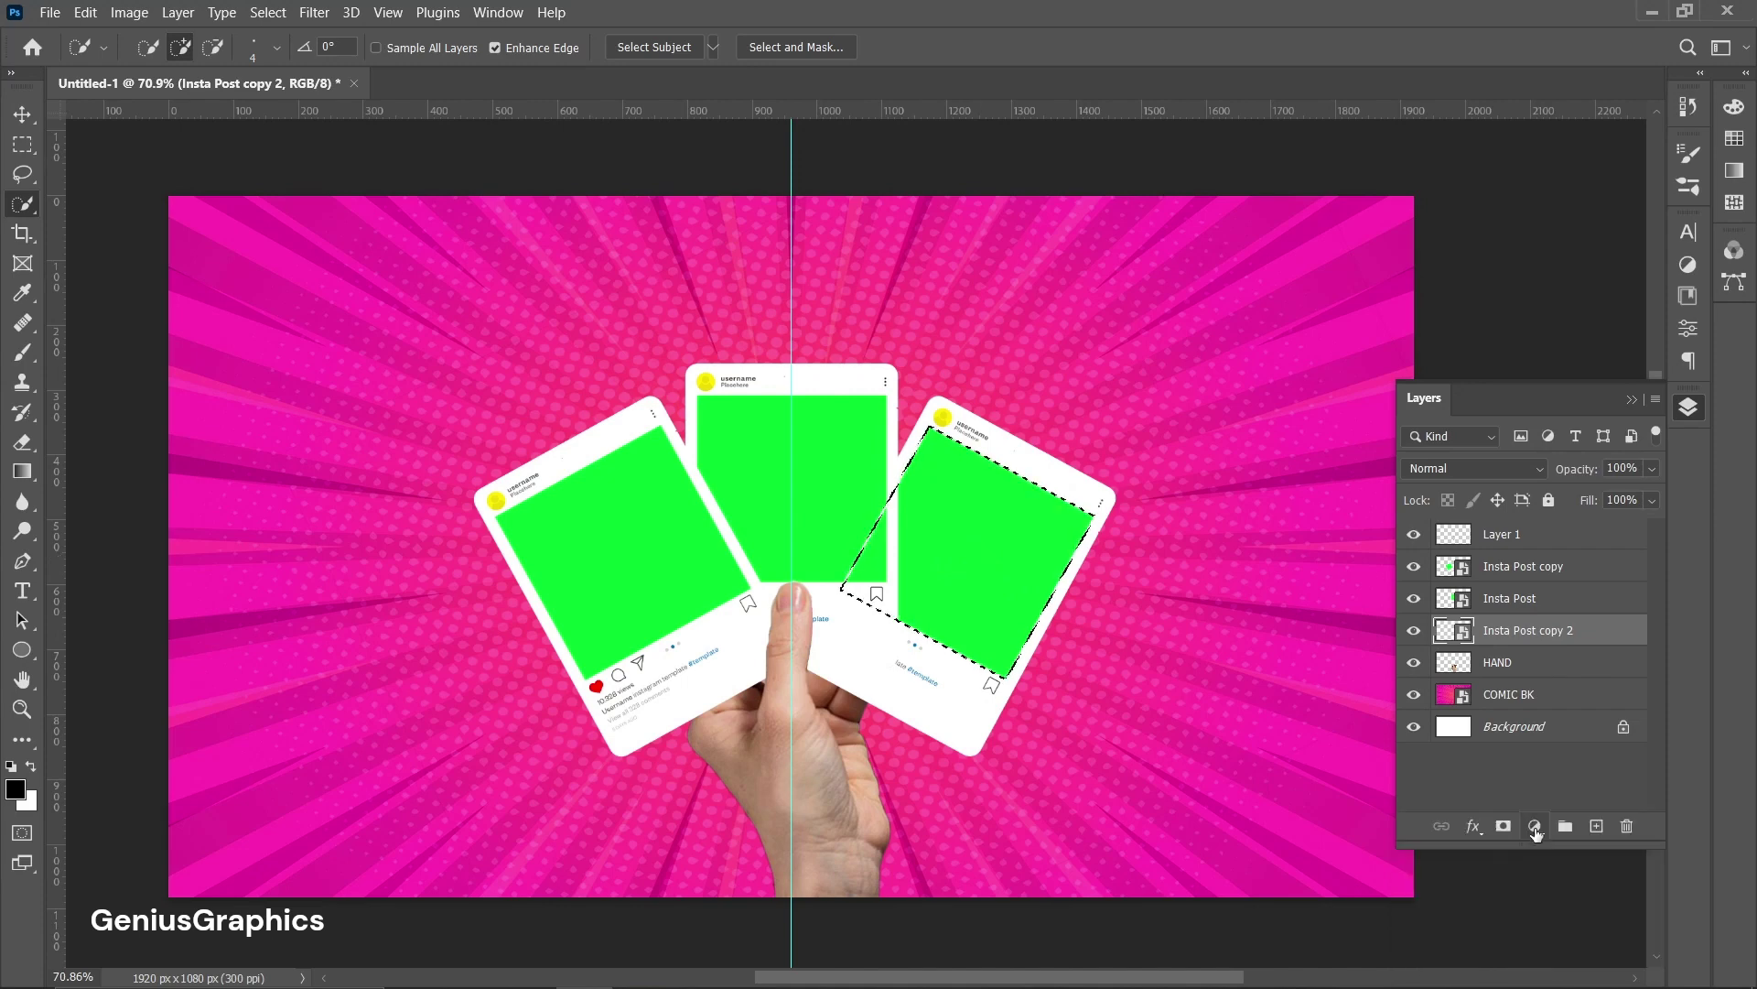
click(1537, 827)
click(1582, 430)
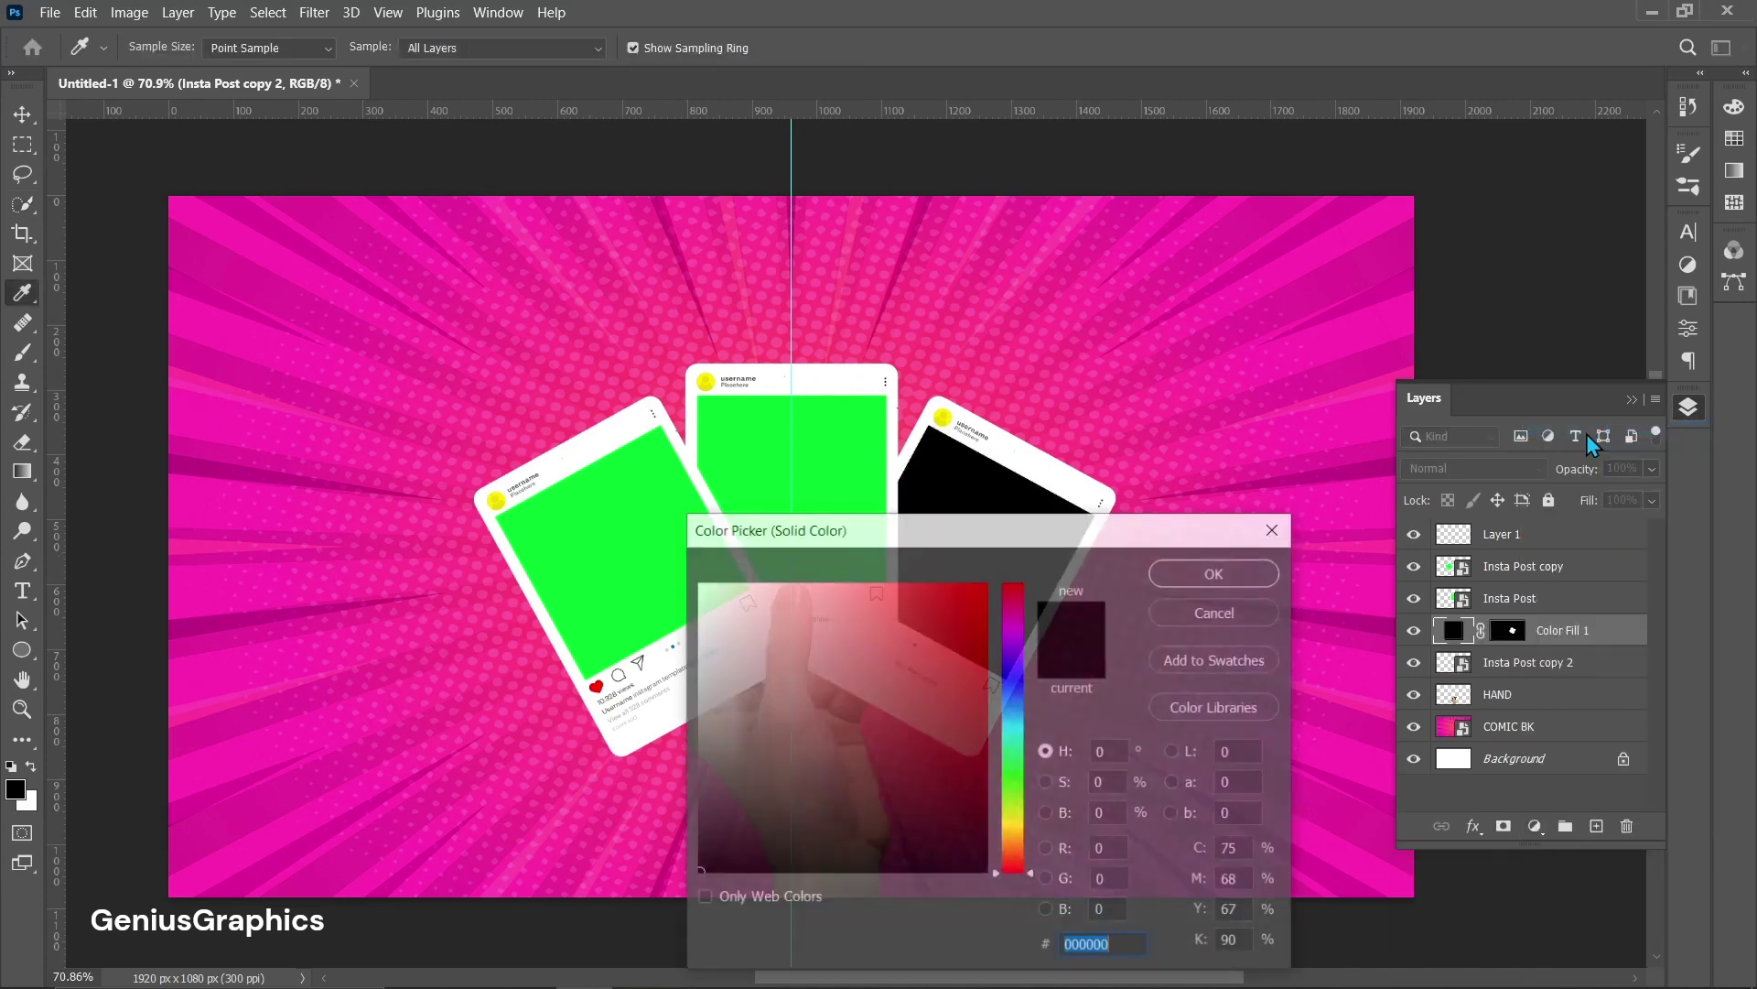
click(1014, 823)
drag(906, 794, 993, 579)
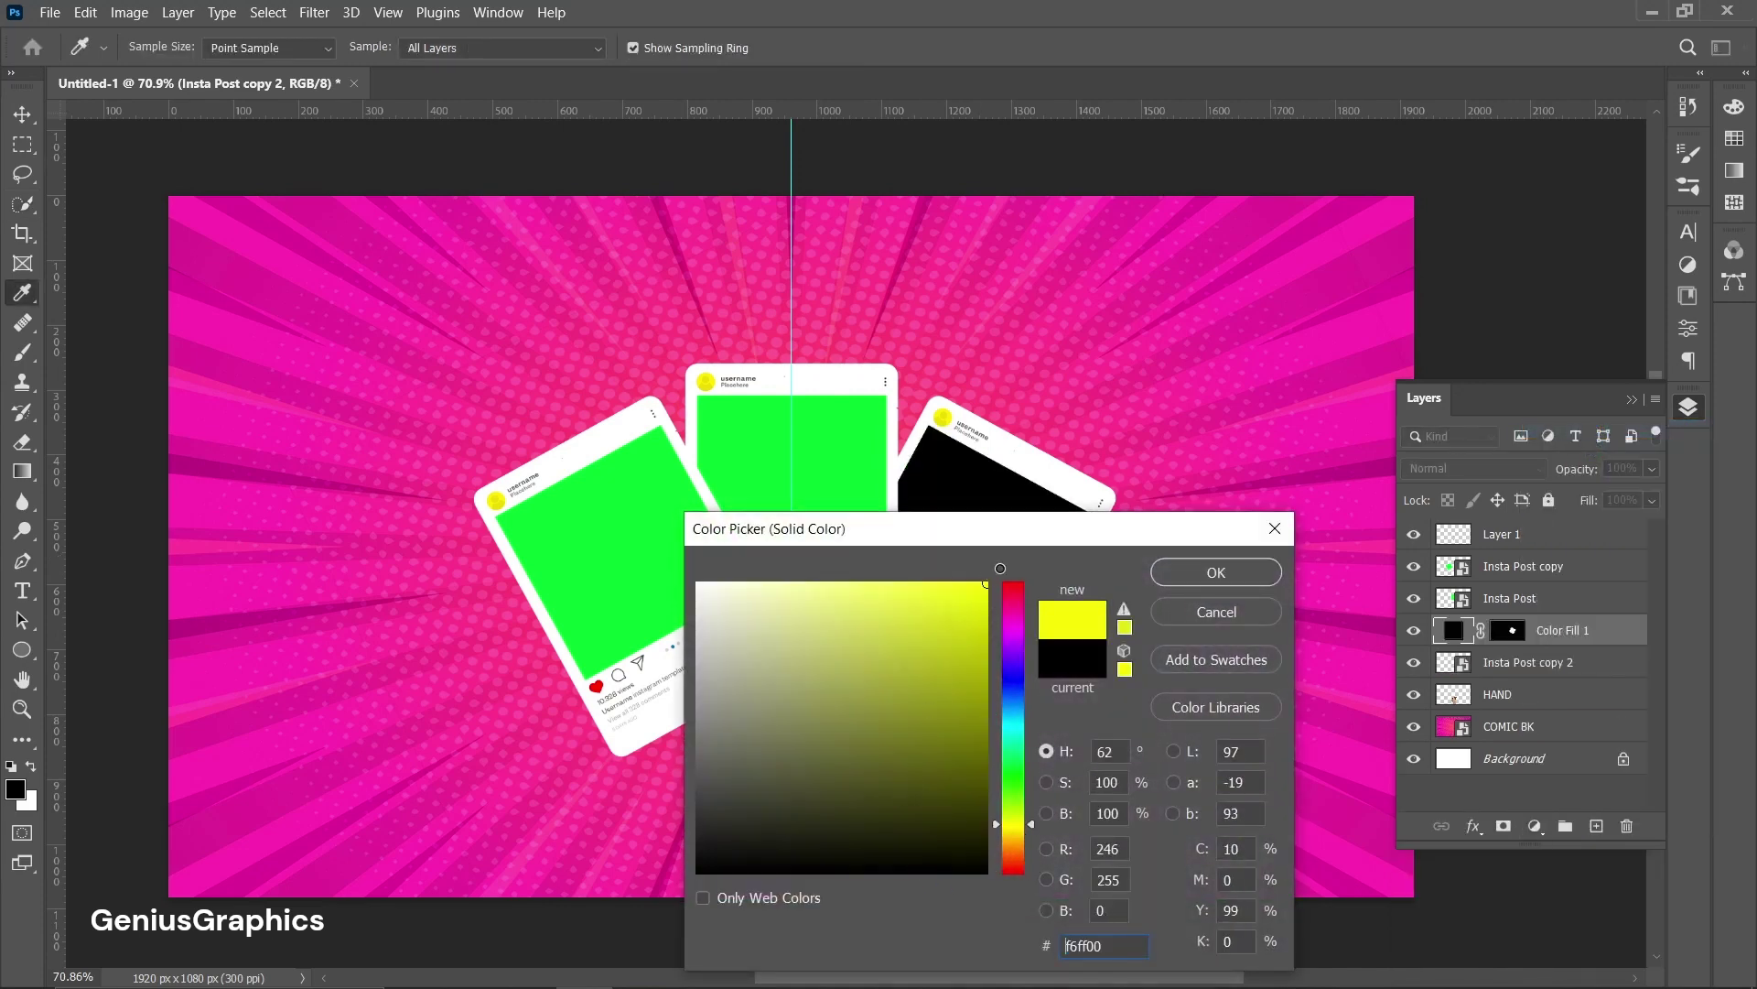
click(1195, 577)
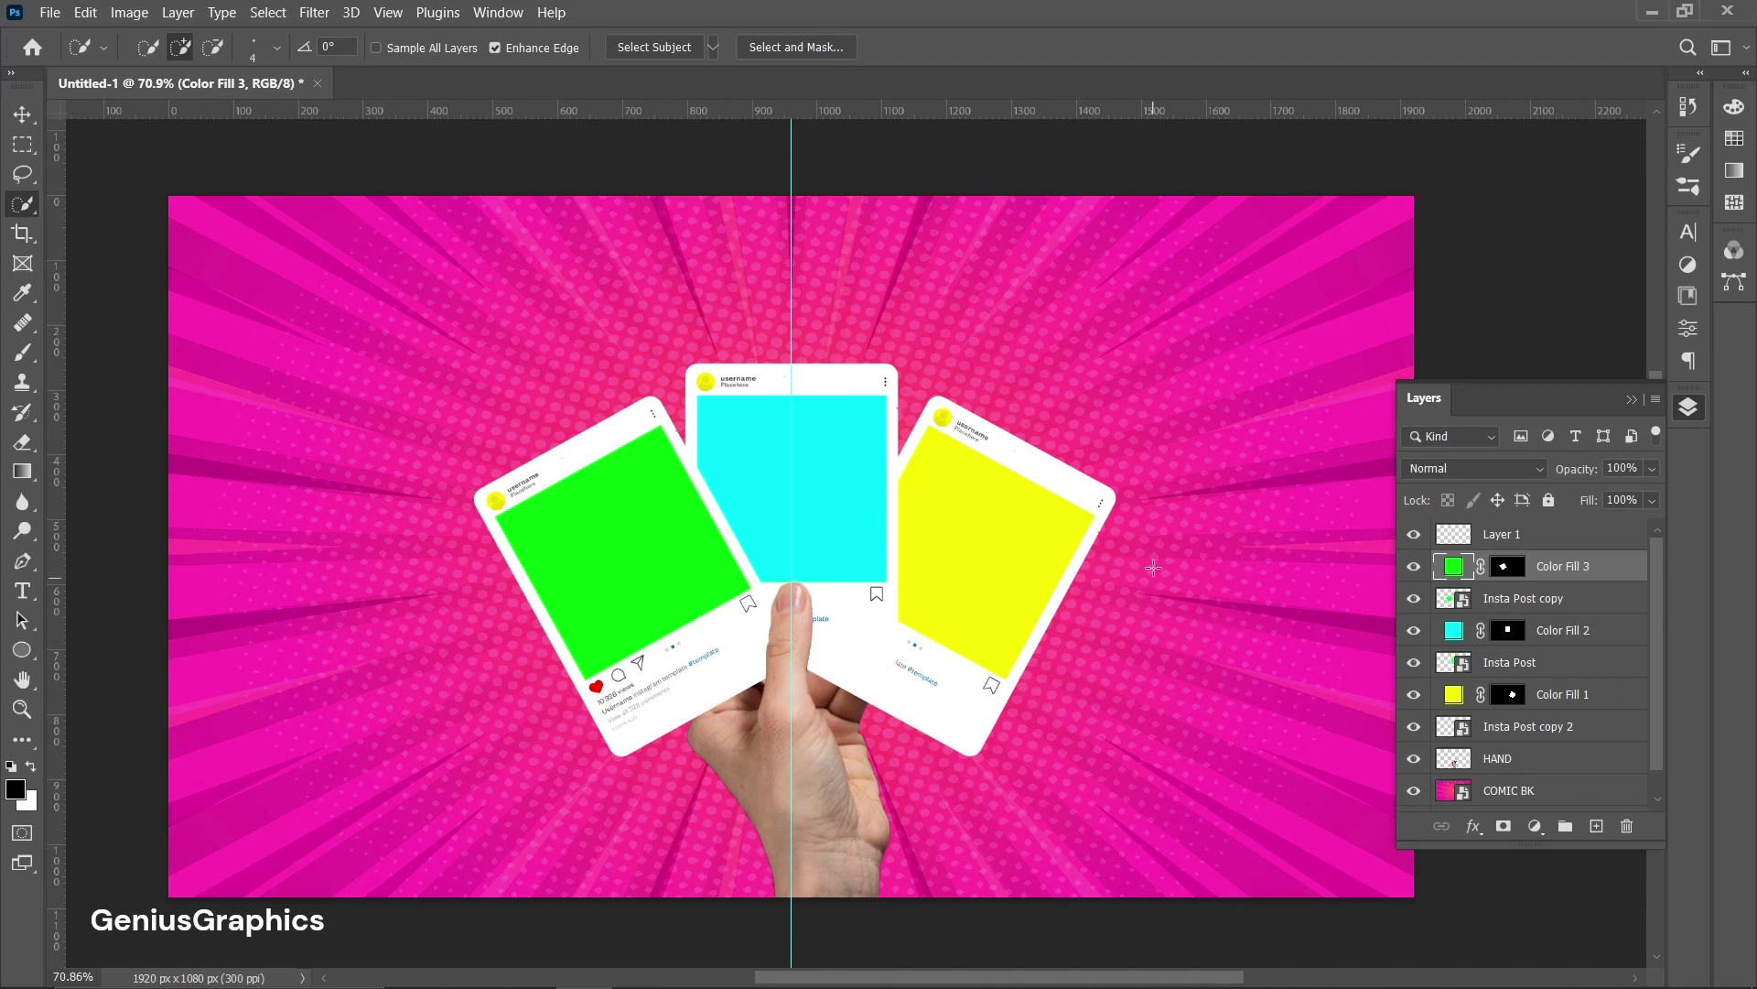
- Place the man-with-thumb-up copy image as an embedded layer directly above the right card's yellow fill
key(v)
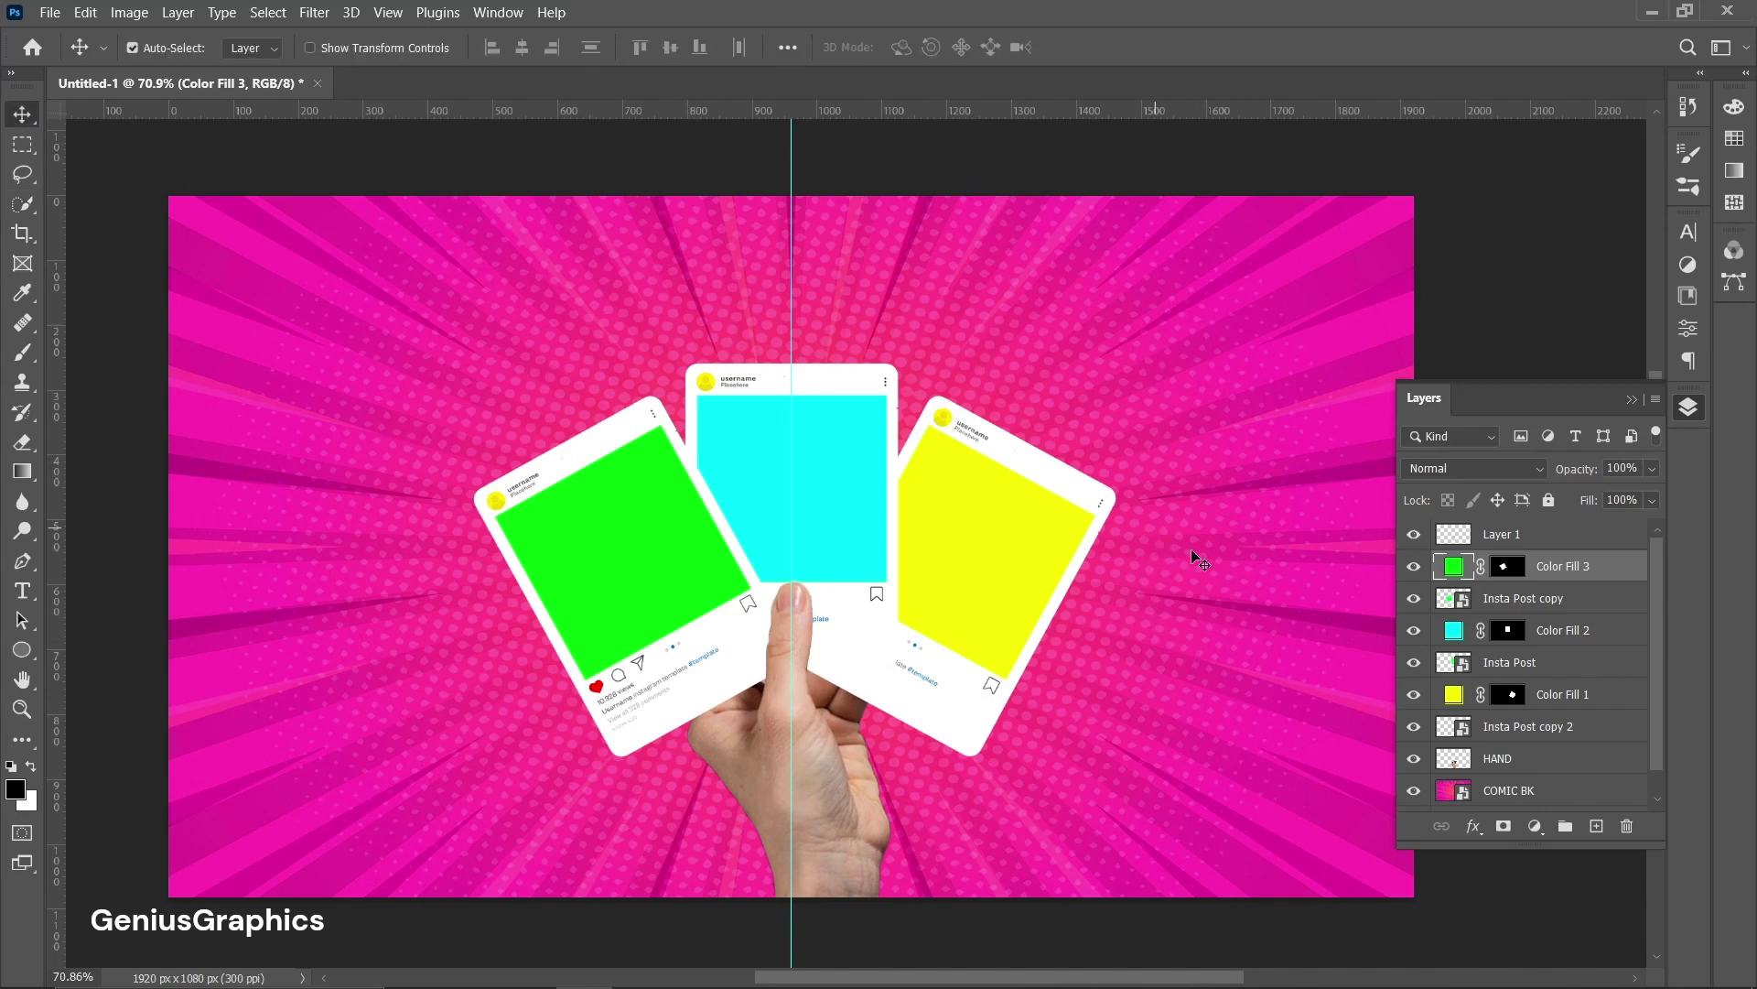
click(1016, 572)
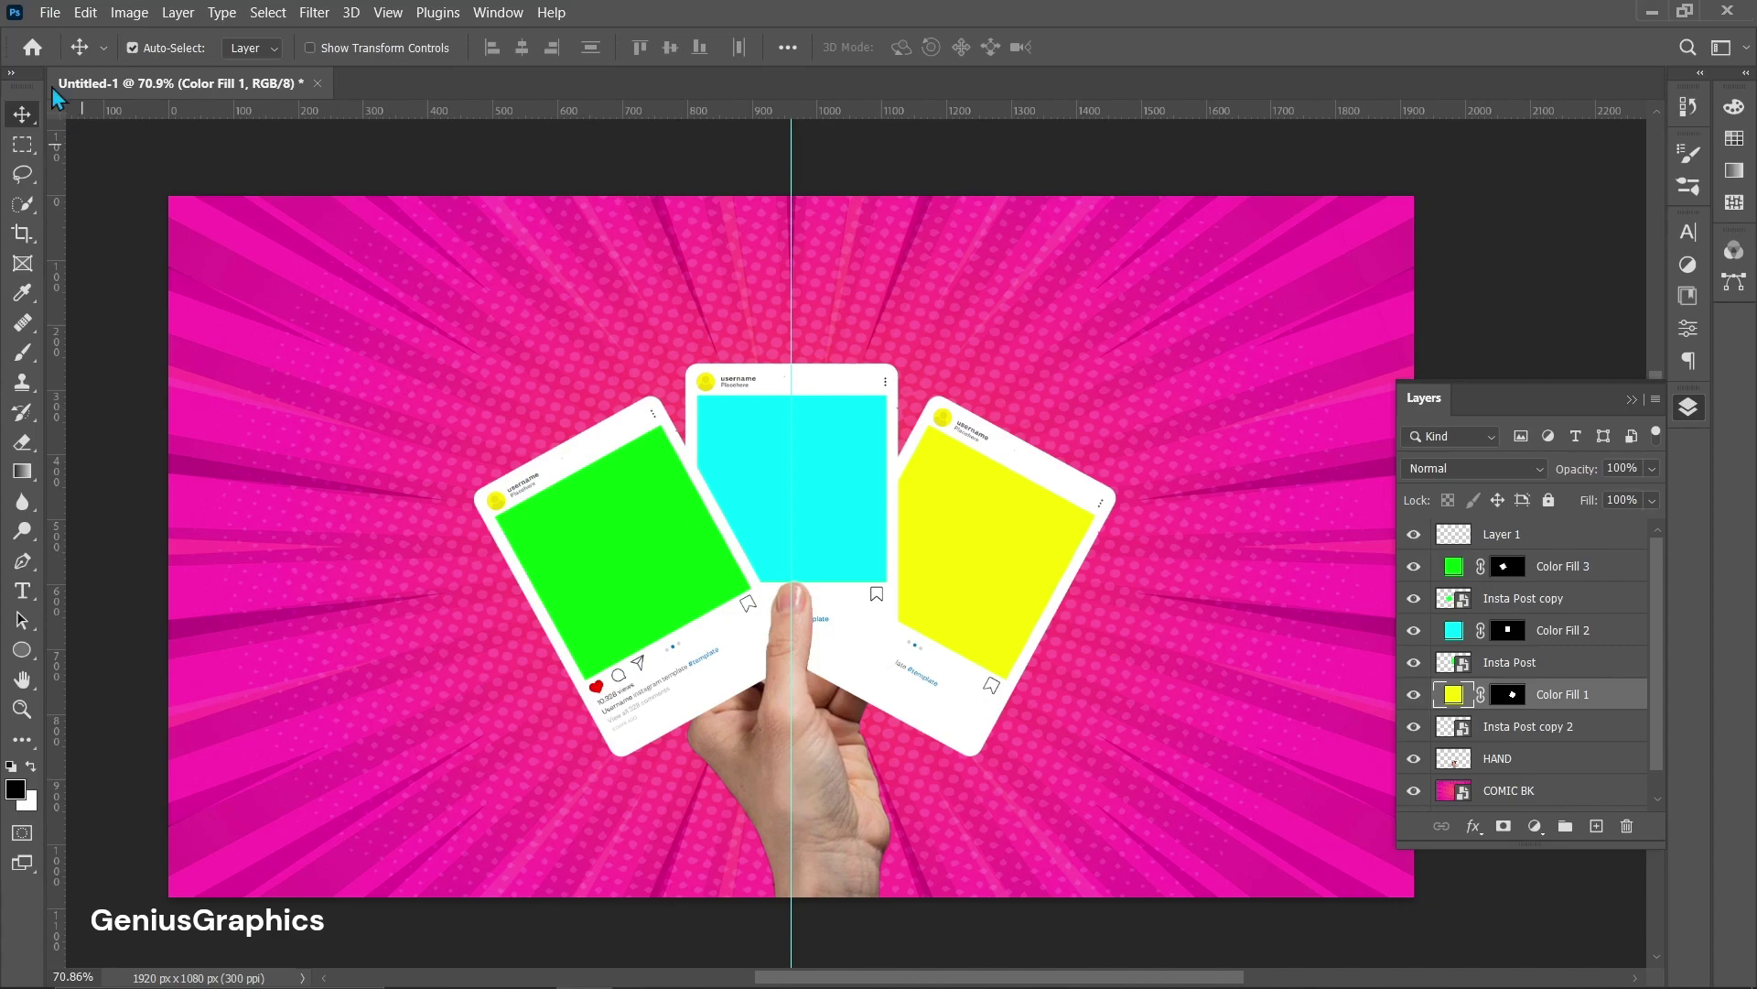
click(50, 12)
click(104, 421)
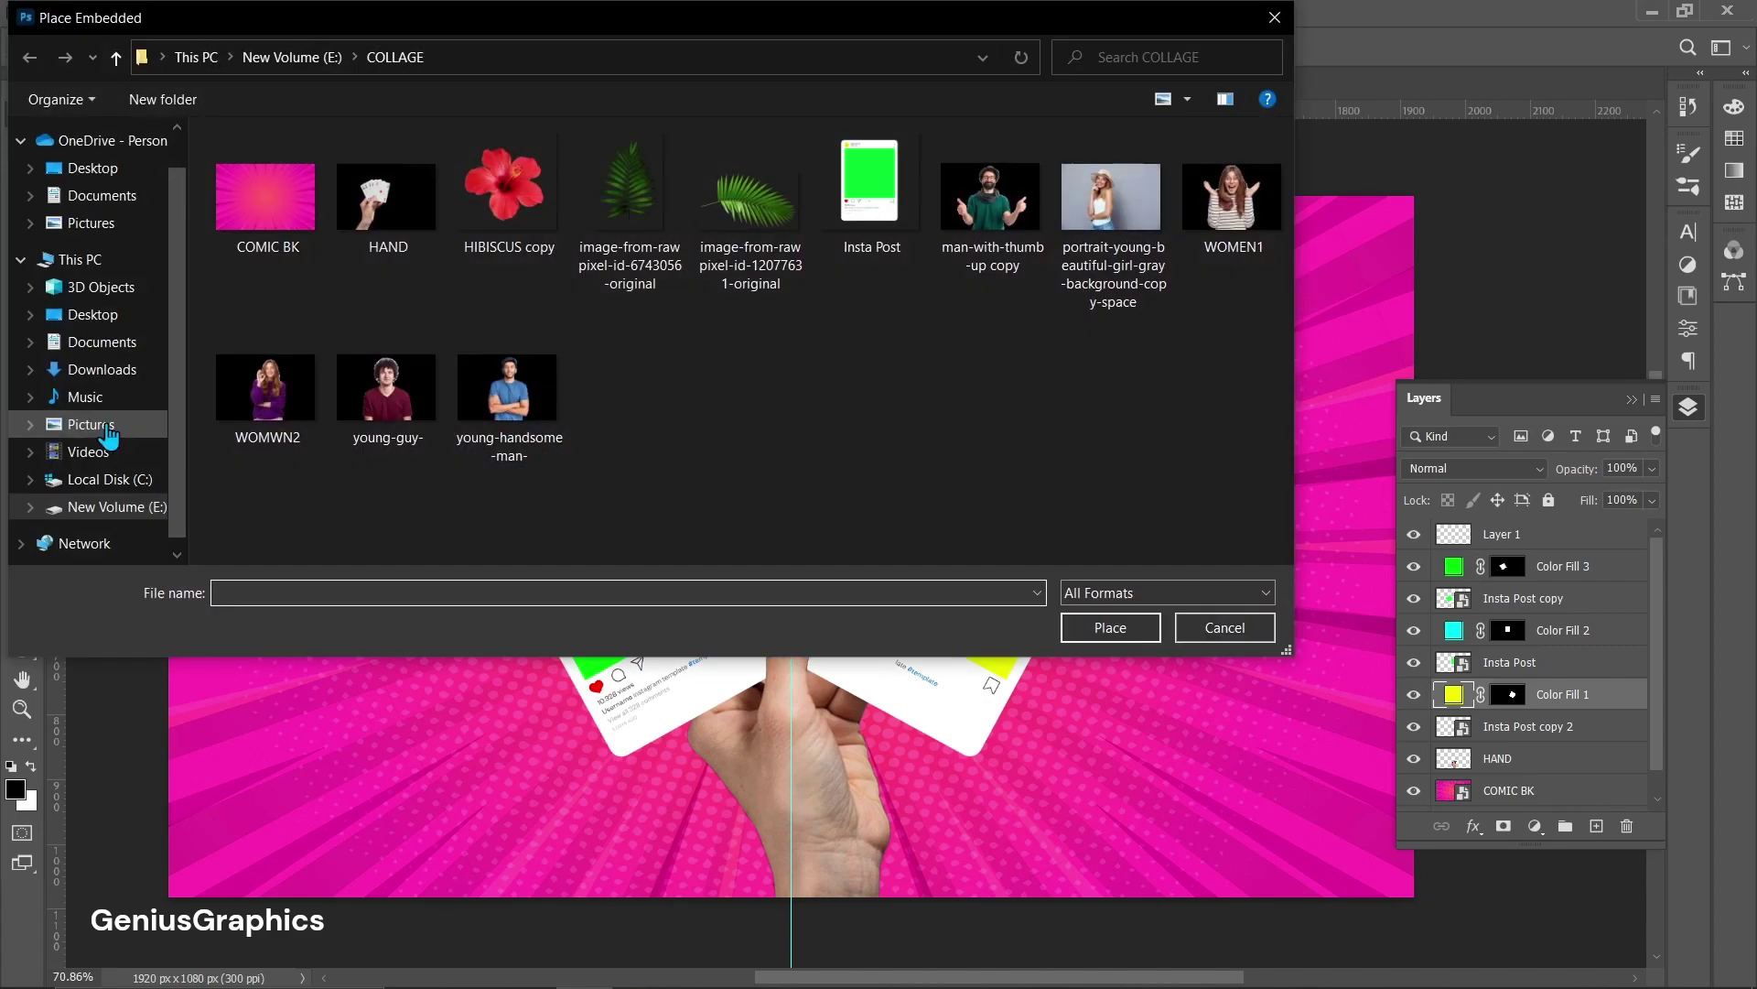
click(985, 209)
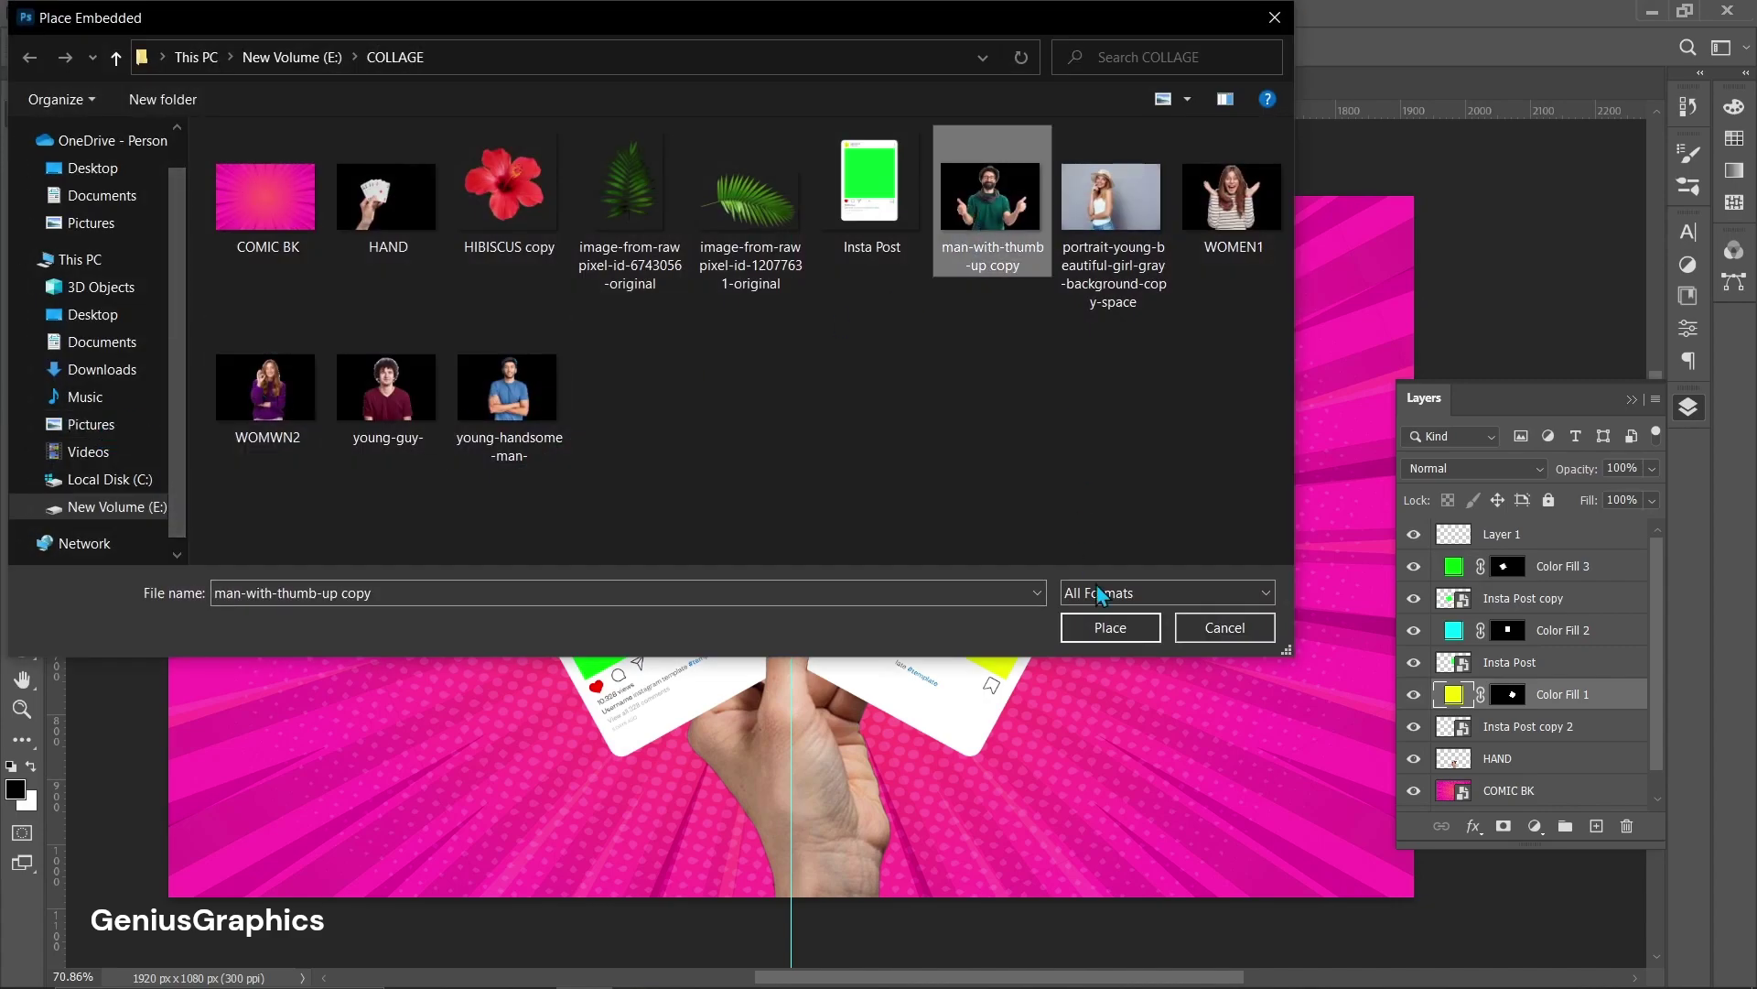
click(1109, 628)
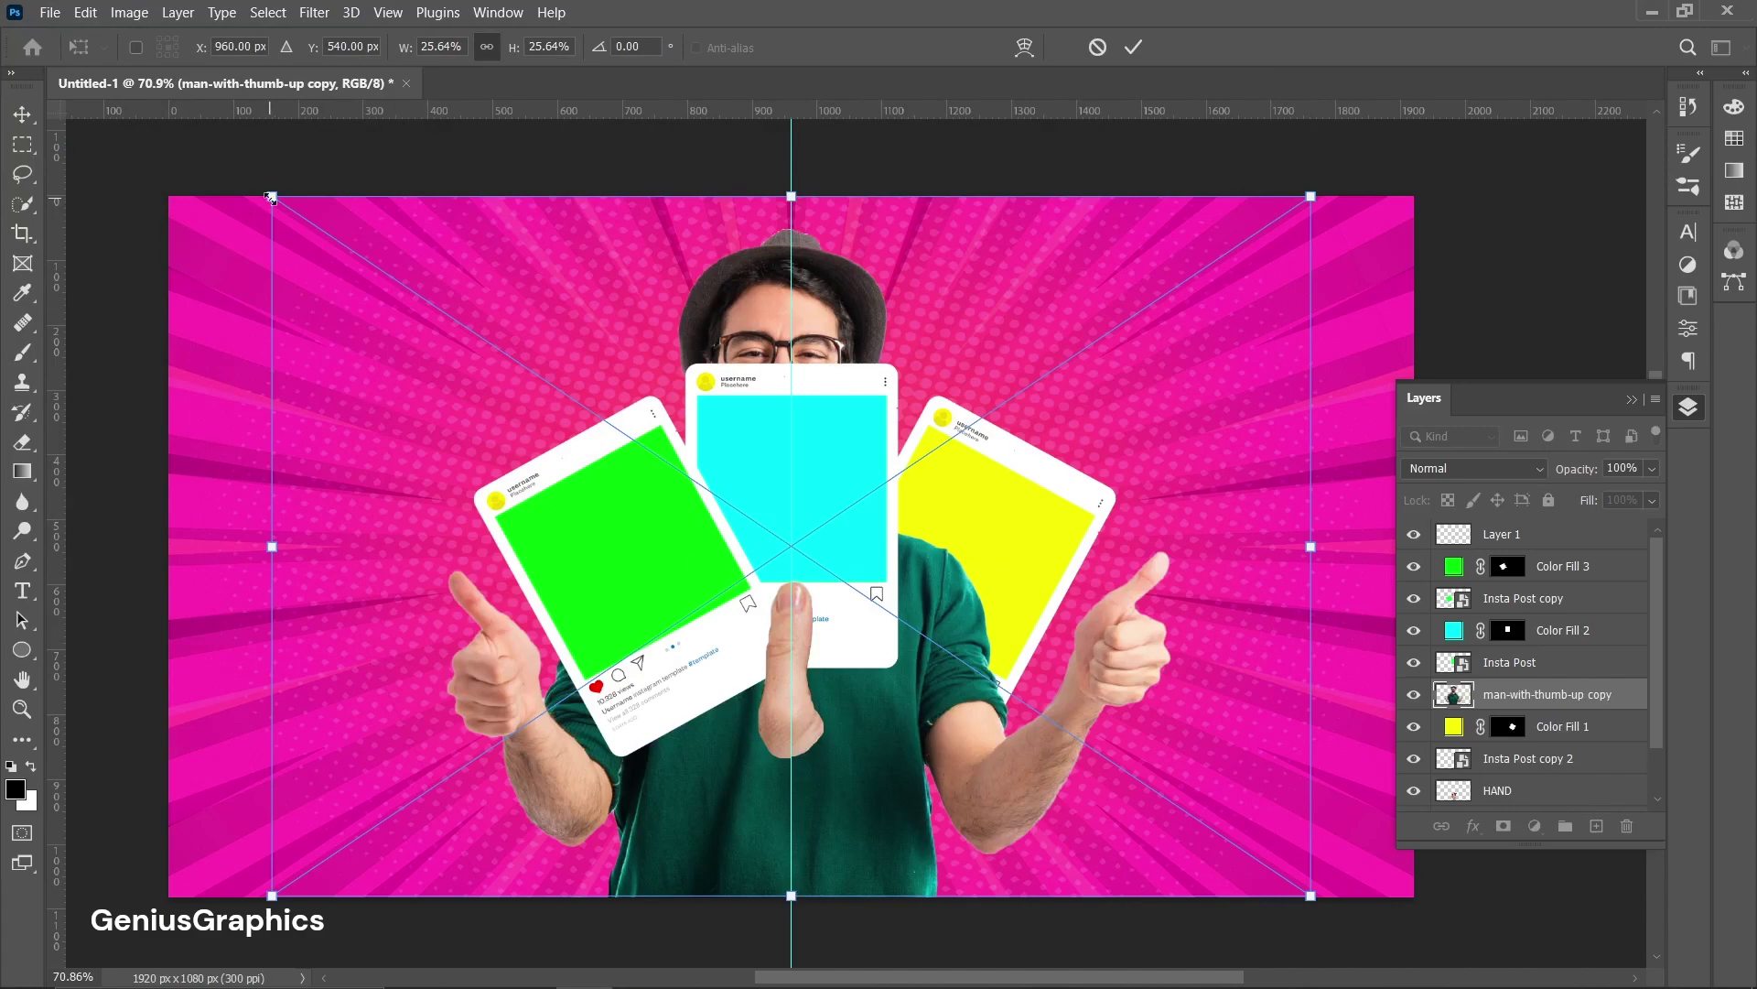
- Scale the placed man to 11.16%, rotate it 26.81°, and position it over the right card's yellow area
drag(270, 199, 824, 639)
drag(1135, 828, 1067, 598)
drag(1262, 357, 1283, 488)
scroll(952, 631, up, 1)
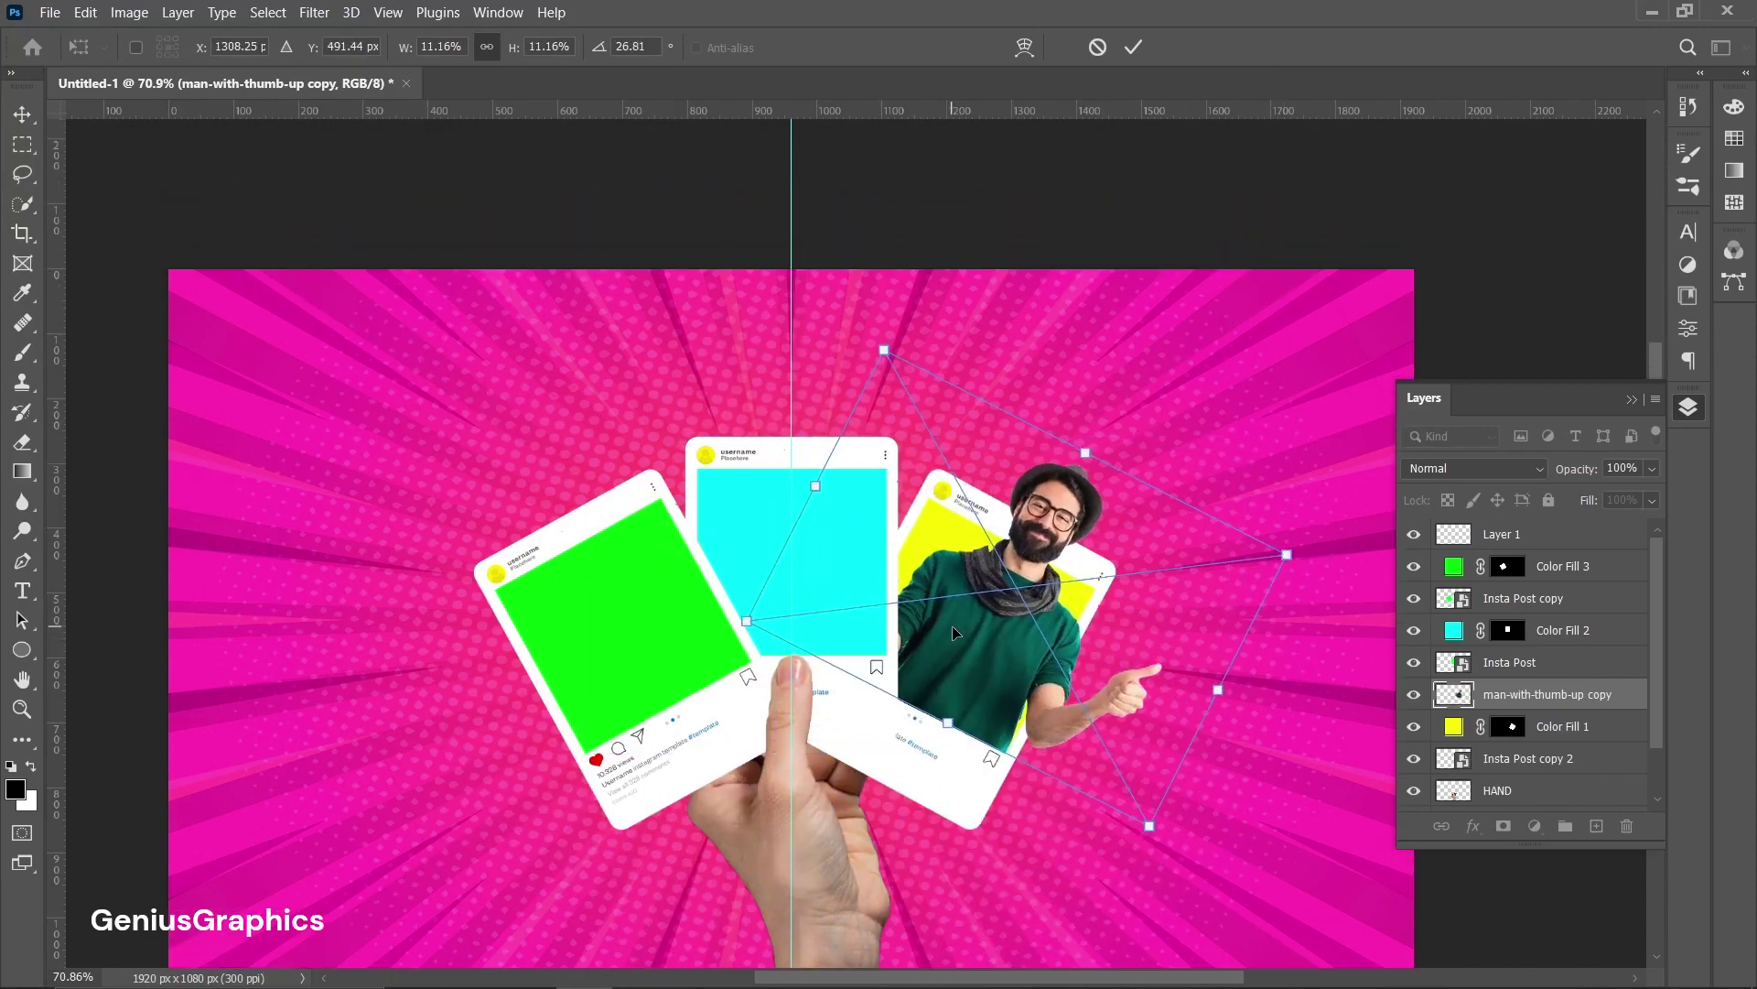
scroll(952, 624, up, 4)
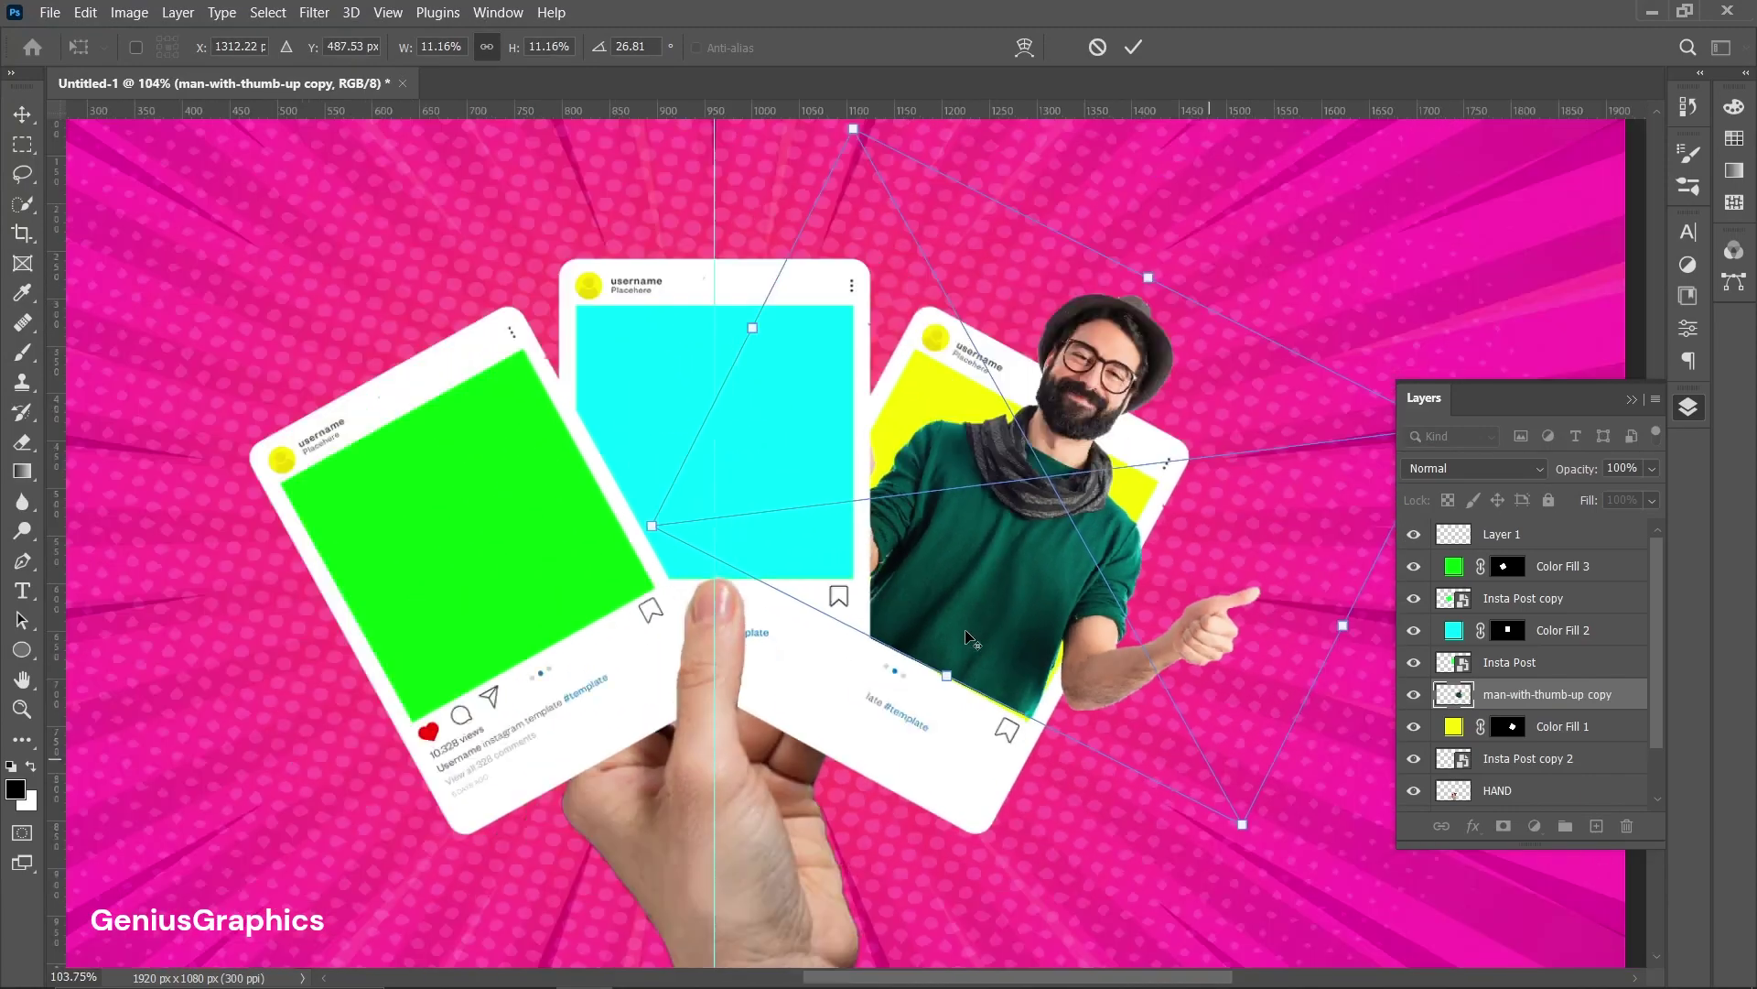
- Shrink the man slightly and fine-tune his tilt and position so his head rises above the yellow area, and commit the transform
scroll(966, 631, down, 1)
scroll(870, 170, down, 4)
scroll(870, 173, up, 1)
drag(856, 231, 867, 225)
scroll(939, 412, up, 4)
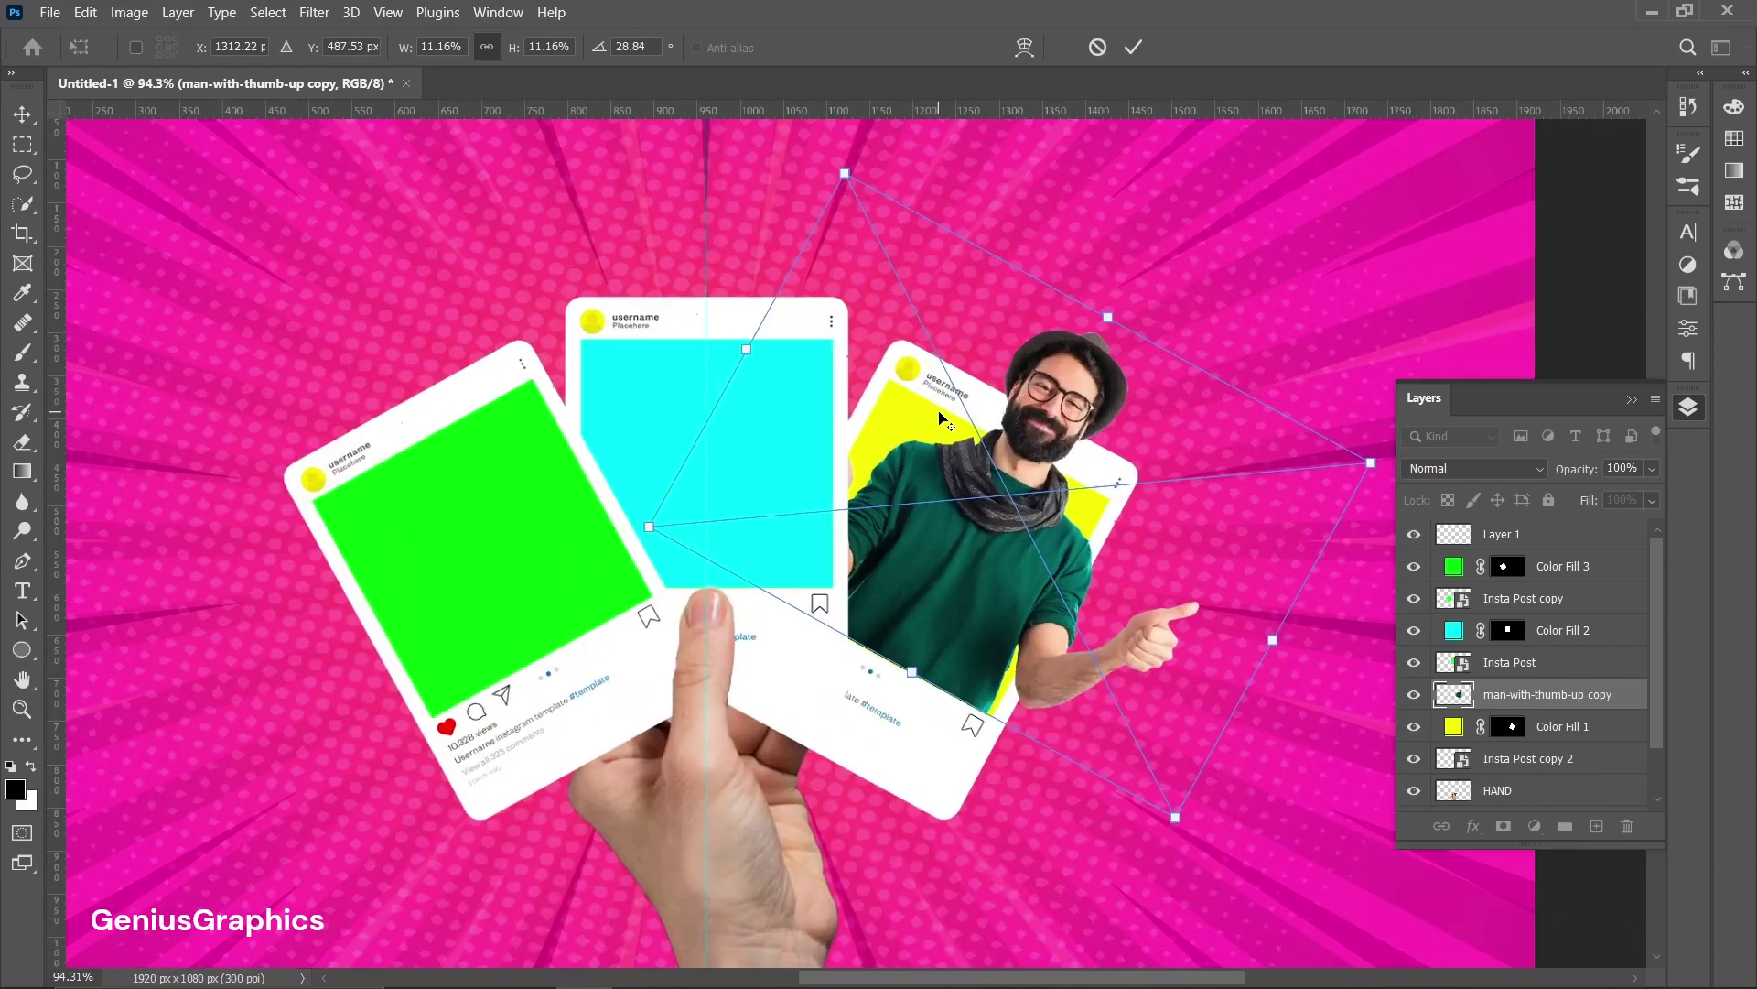
drag(933, 593, 936, 592)
drag(1196, 856, 1198, 855)
drag(848, 172, 882, 265)
drag(959, 636, 882, 643)
drag(1268, 484, 1289, 482)
drag(931, 616, 932, 607)
scroll(932, 608, down, 3)
scroll(934, 613, up, 1)
key(Return)
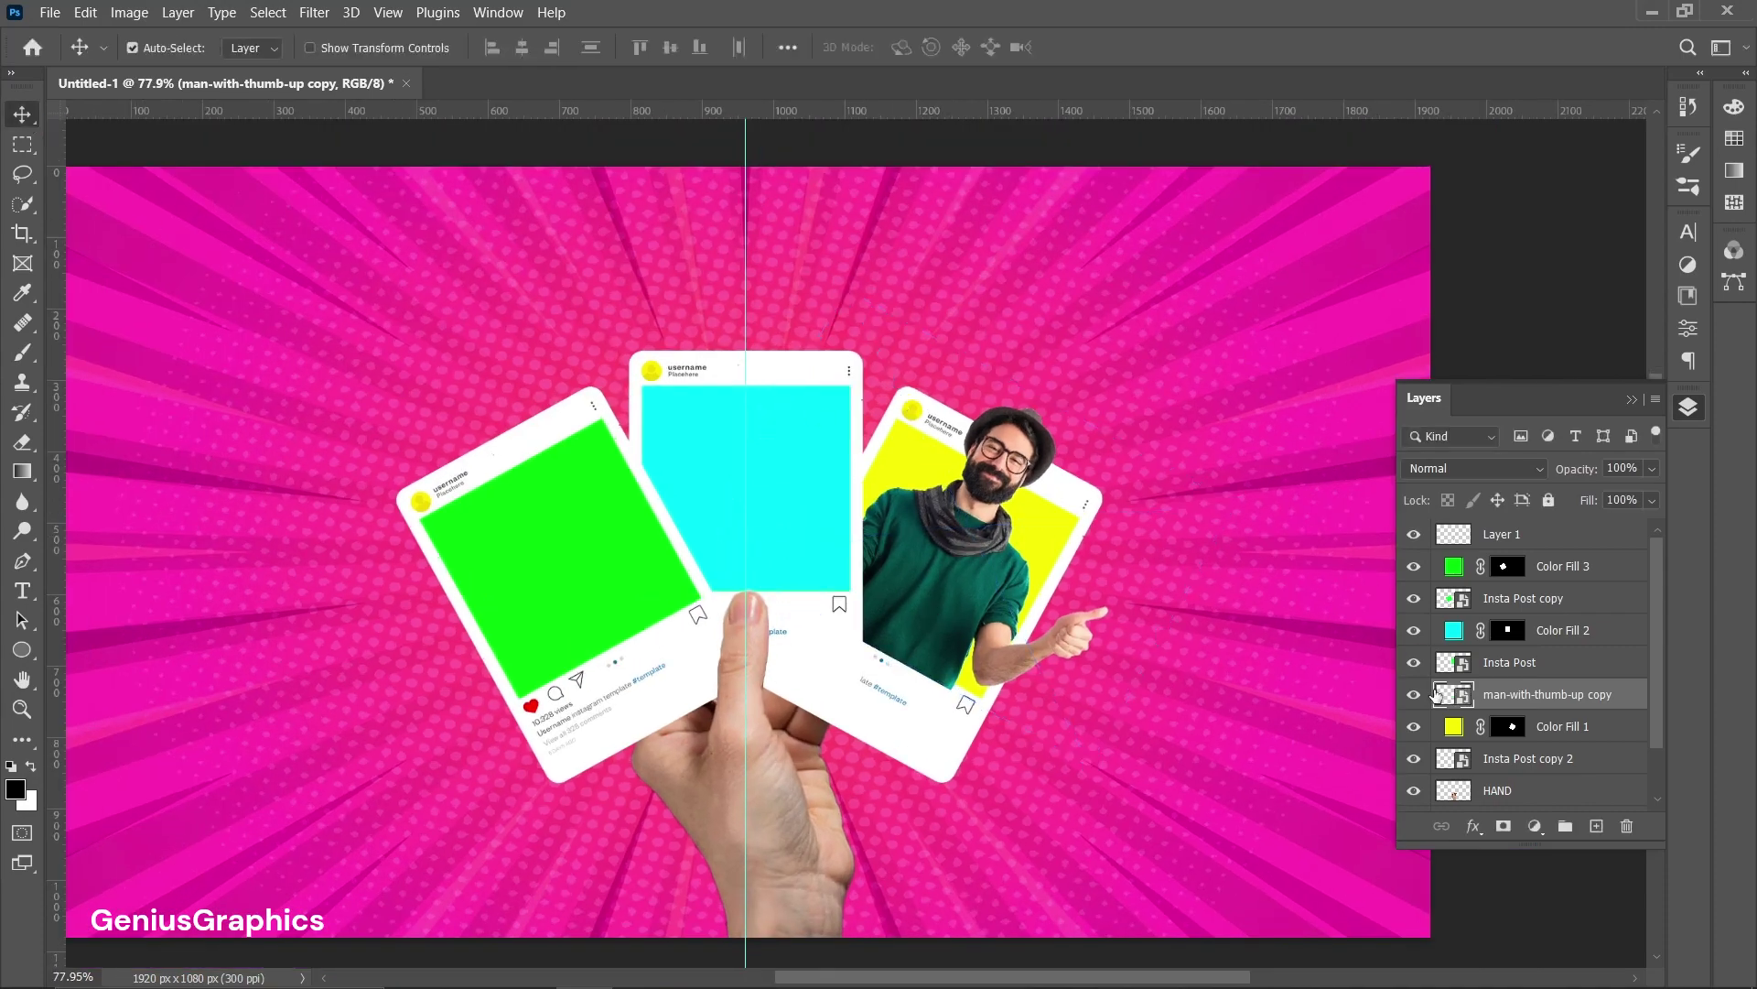
- Clip the man's image to the yellow fill and duplicate it as an unclipped copy above
alt+click(1570, 709)
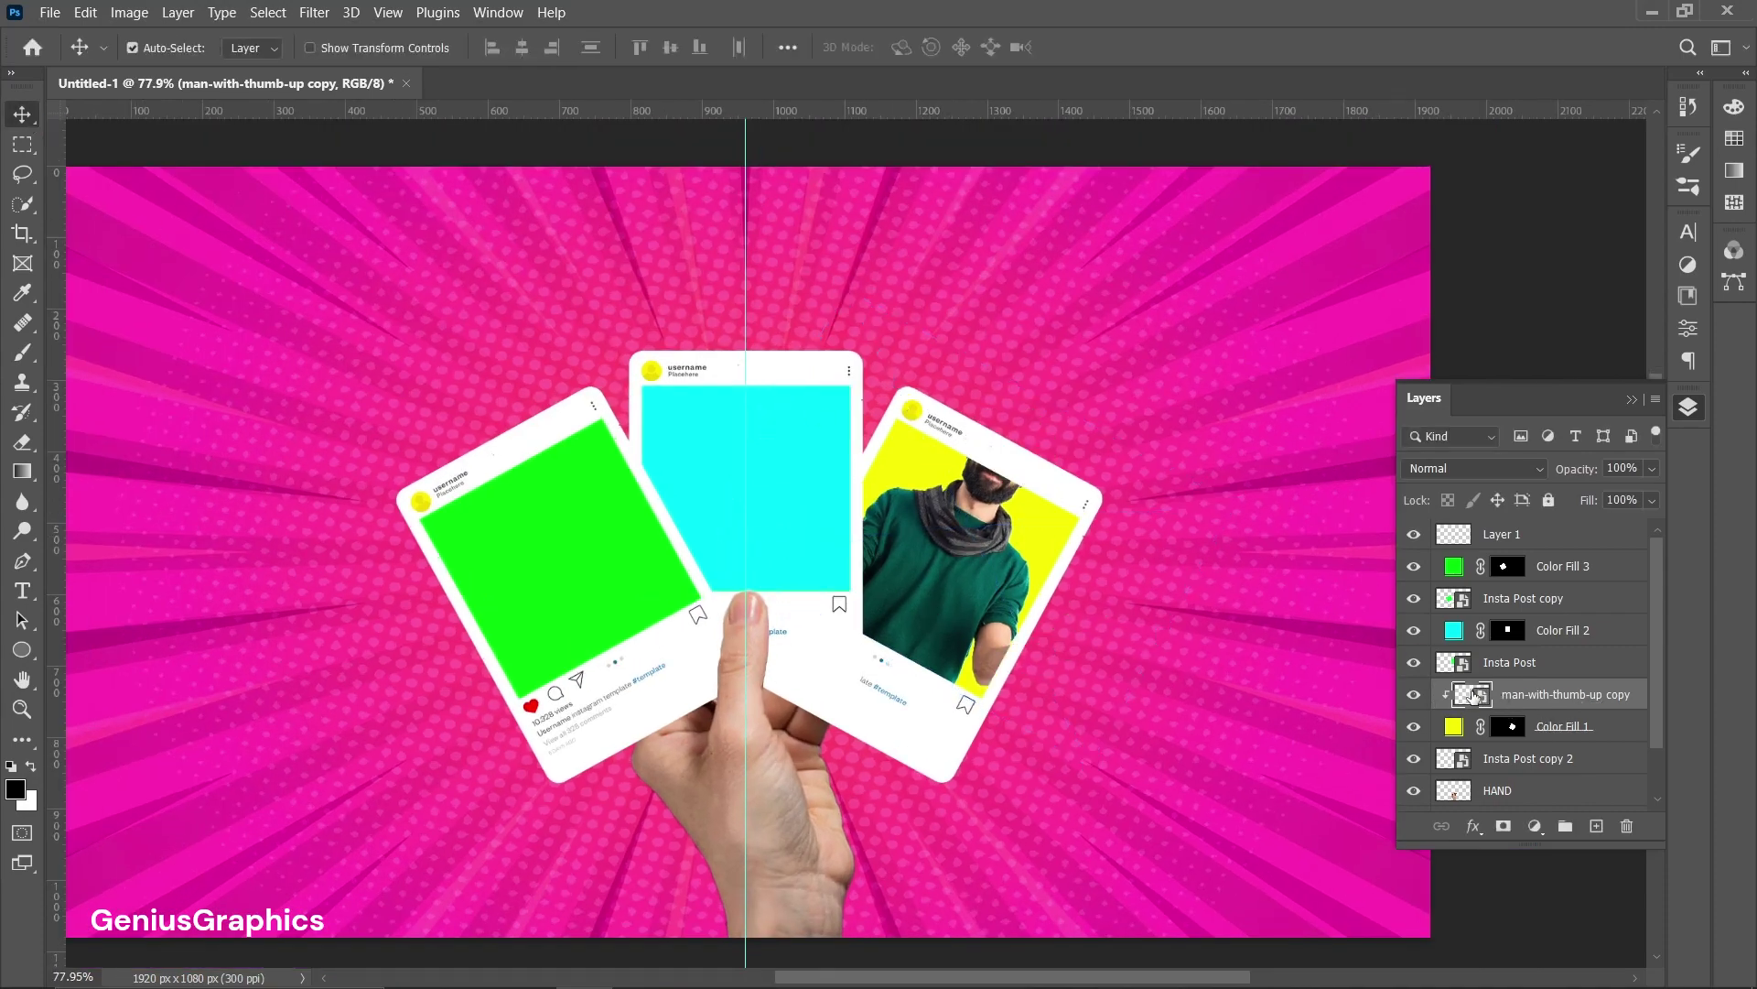
key(ctrl+j)
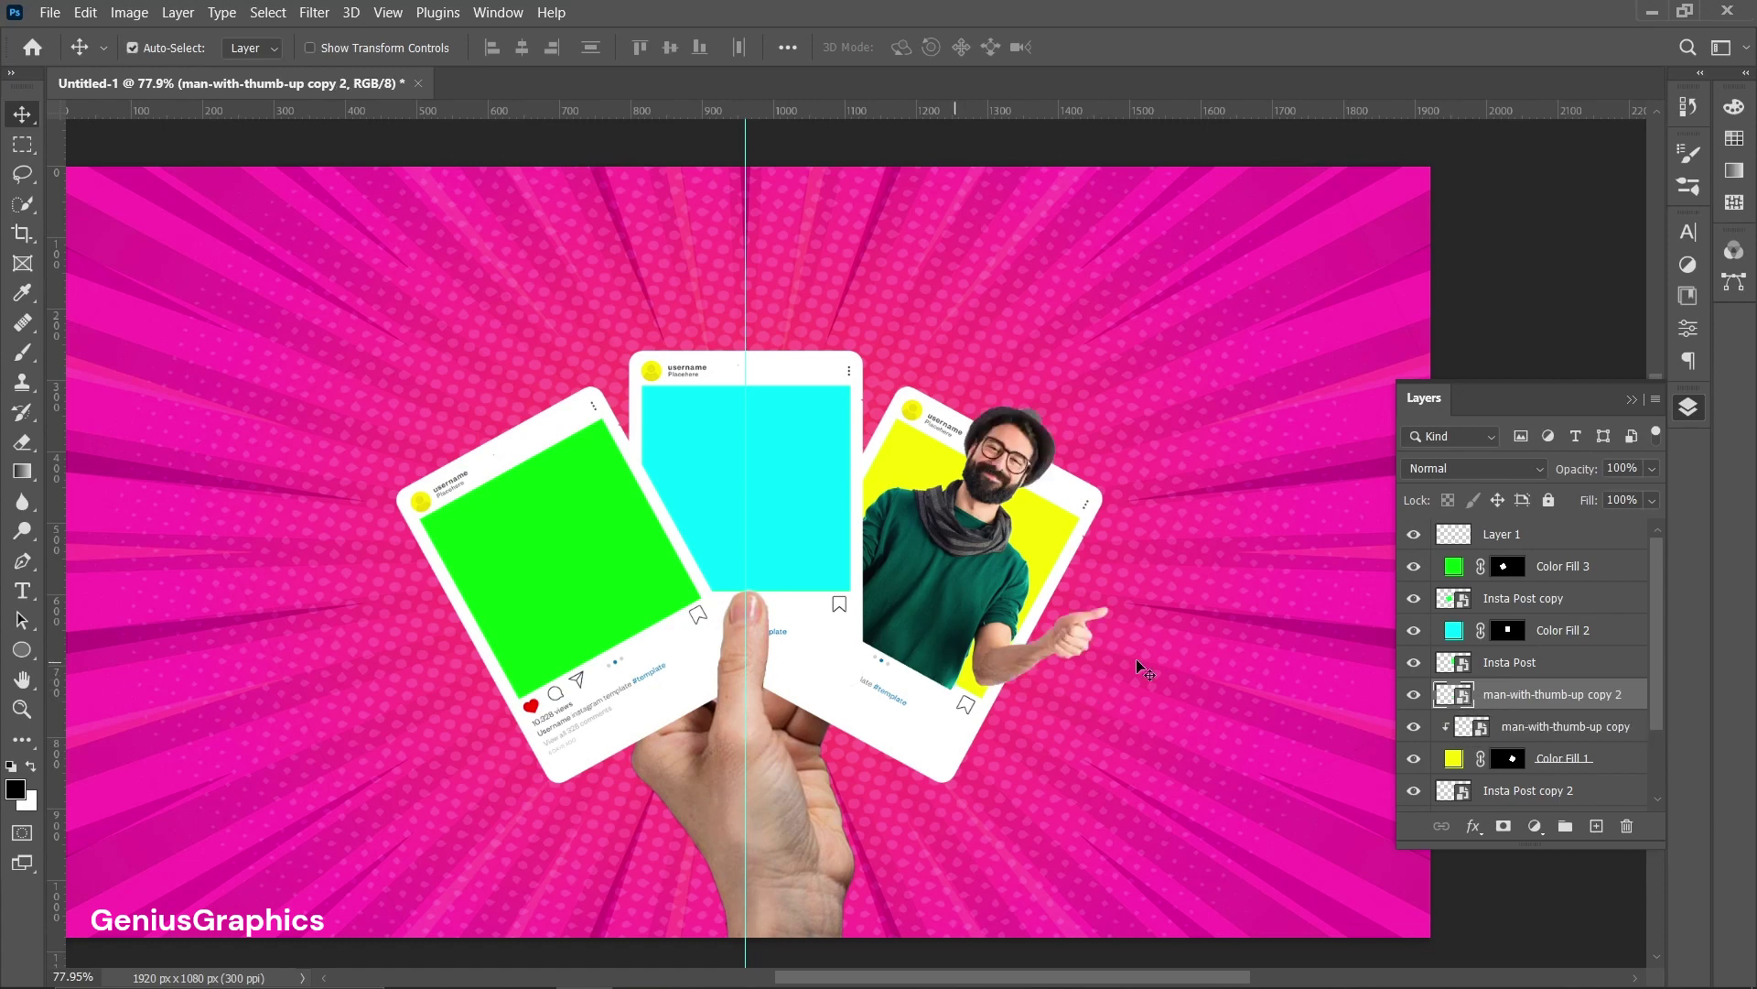
- Add a layer mask to the duplicate and brush out the man's body overflowing the yellow area's lower edge
click(1503, 828)
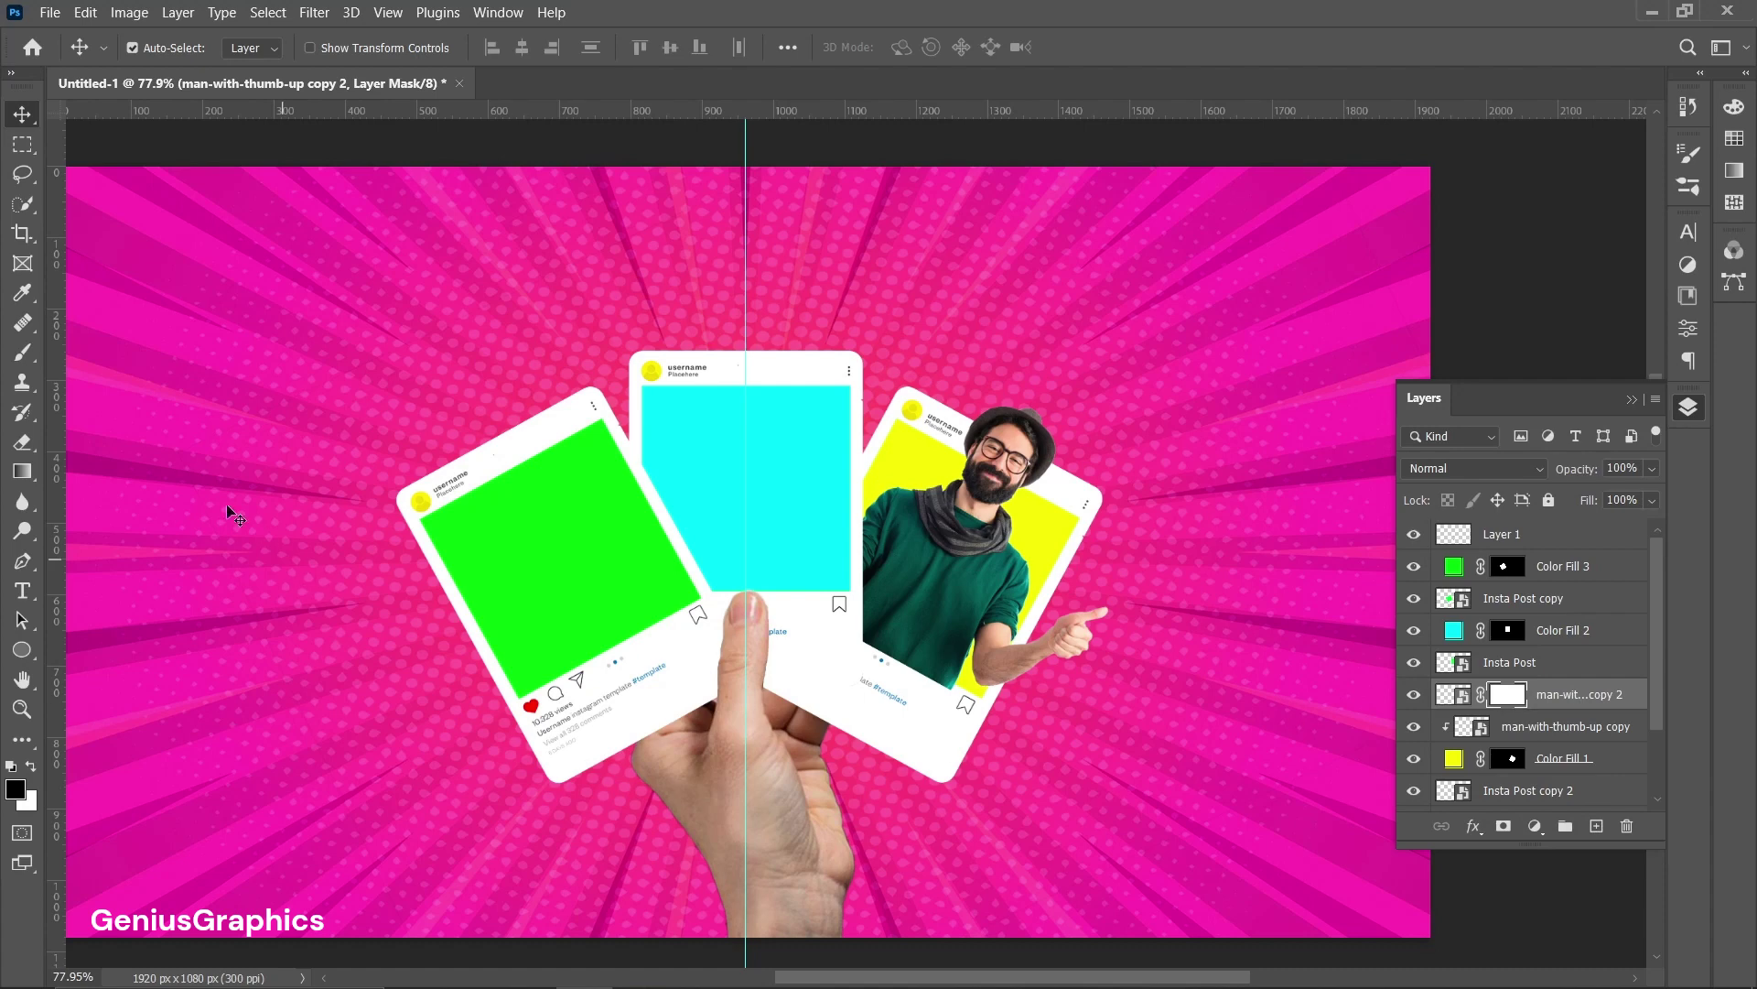
click(23, 354)
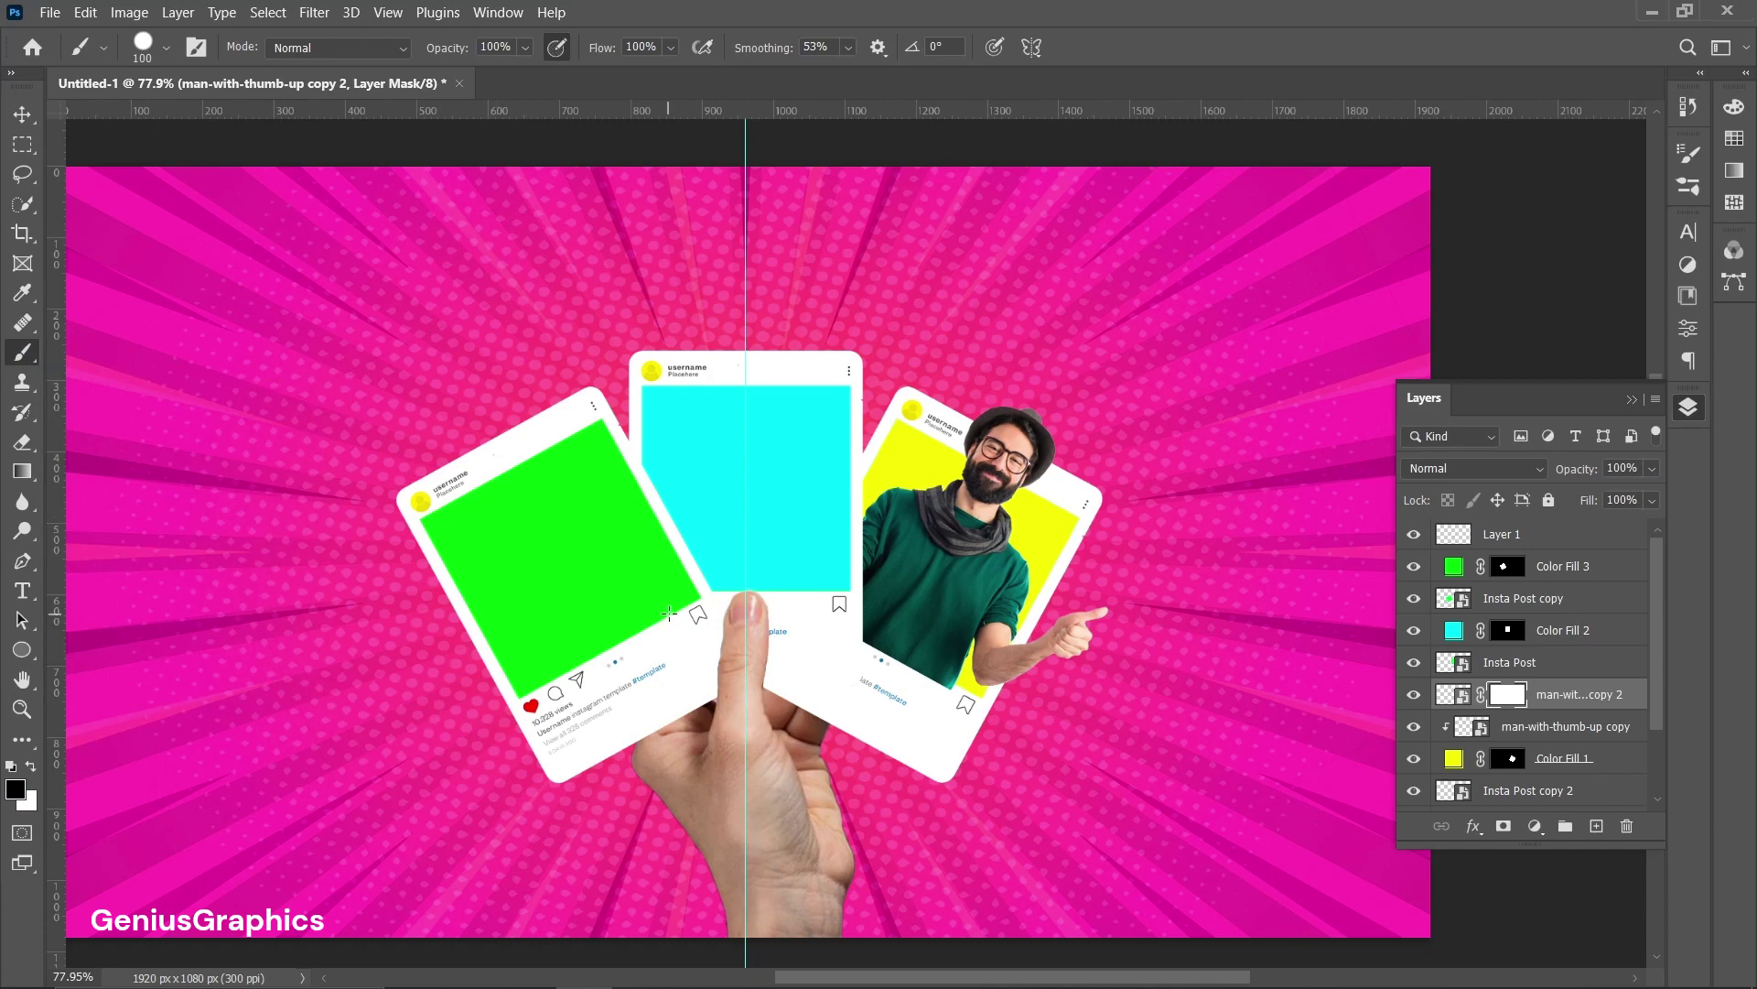
drag(905, 711, 915, 676)
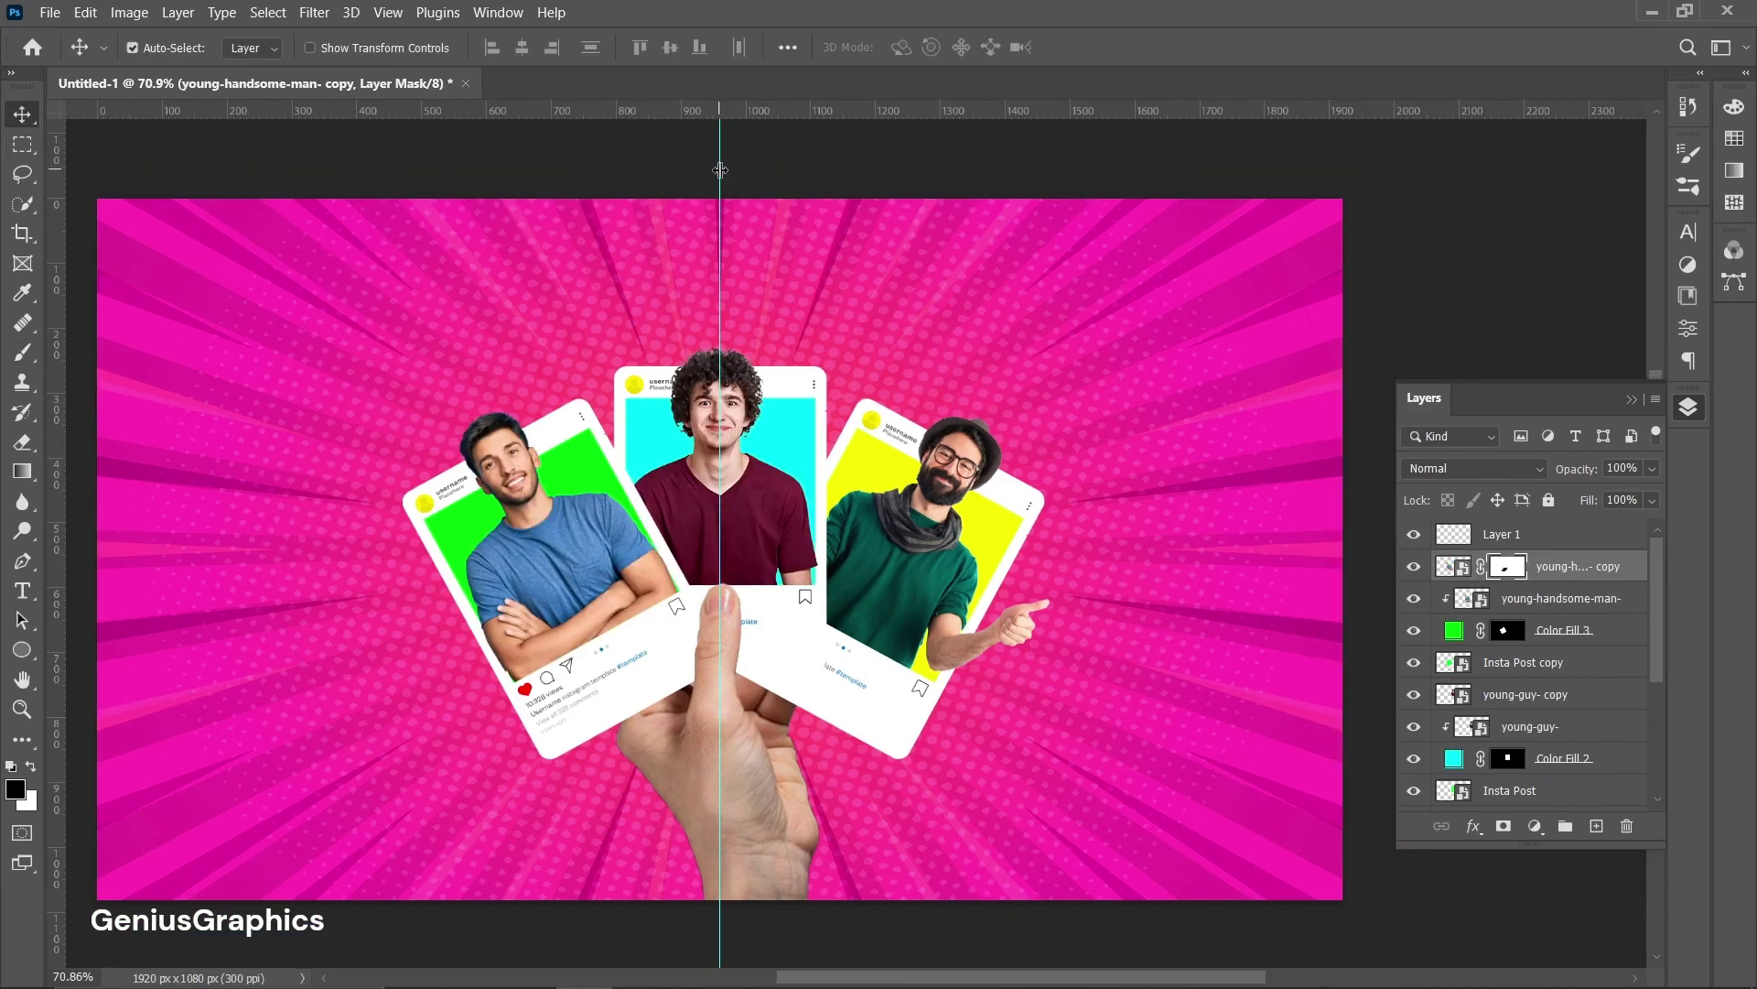
- Add a drop shadow to the HAND layer with 95% opacity, a 53° angle and 7 px distance
click(756, 783)
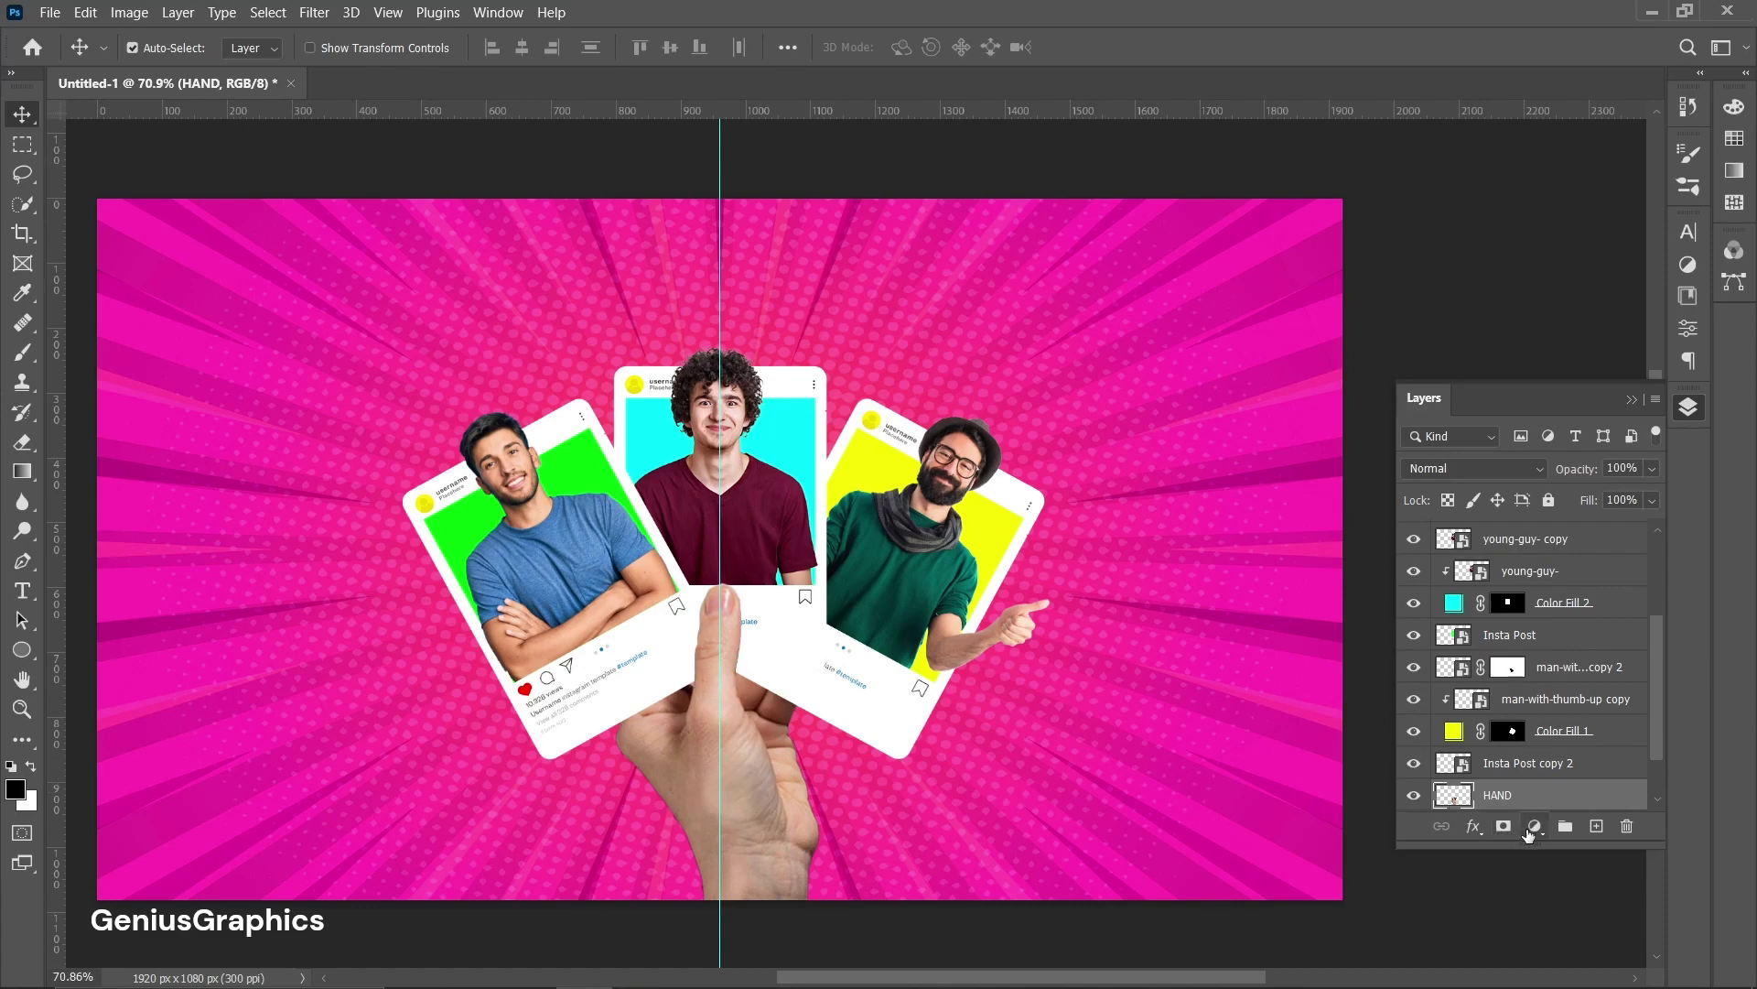
double_click(1568, 796)
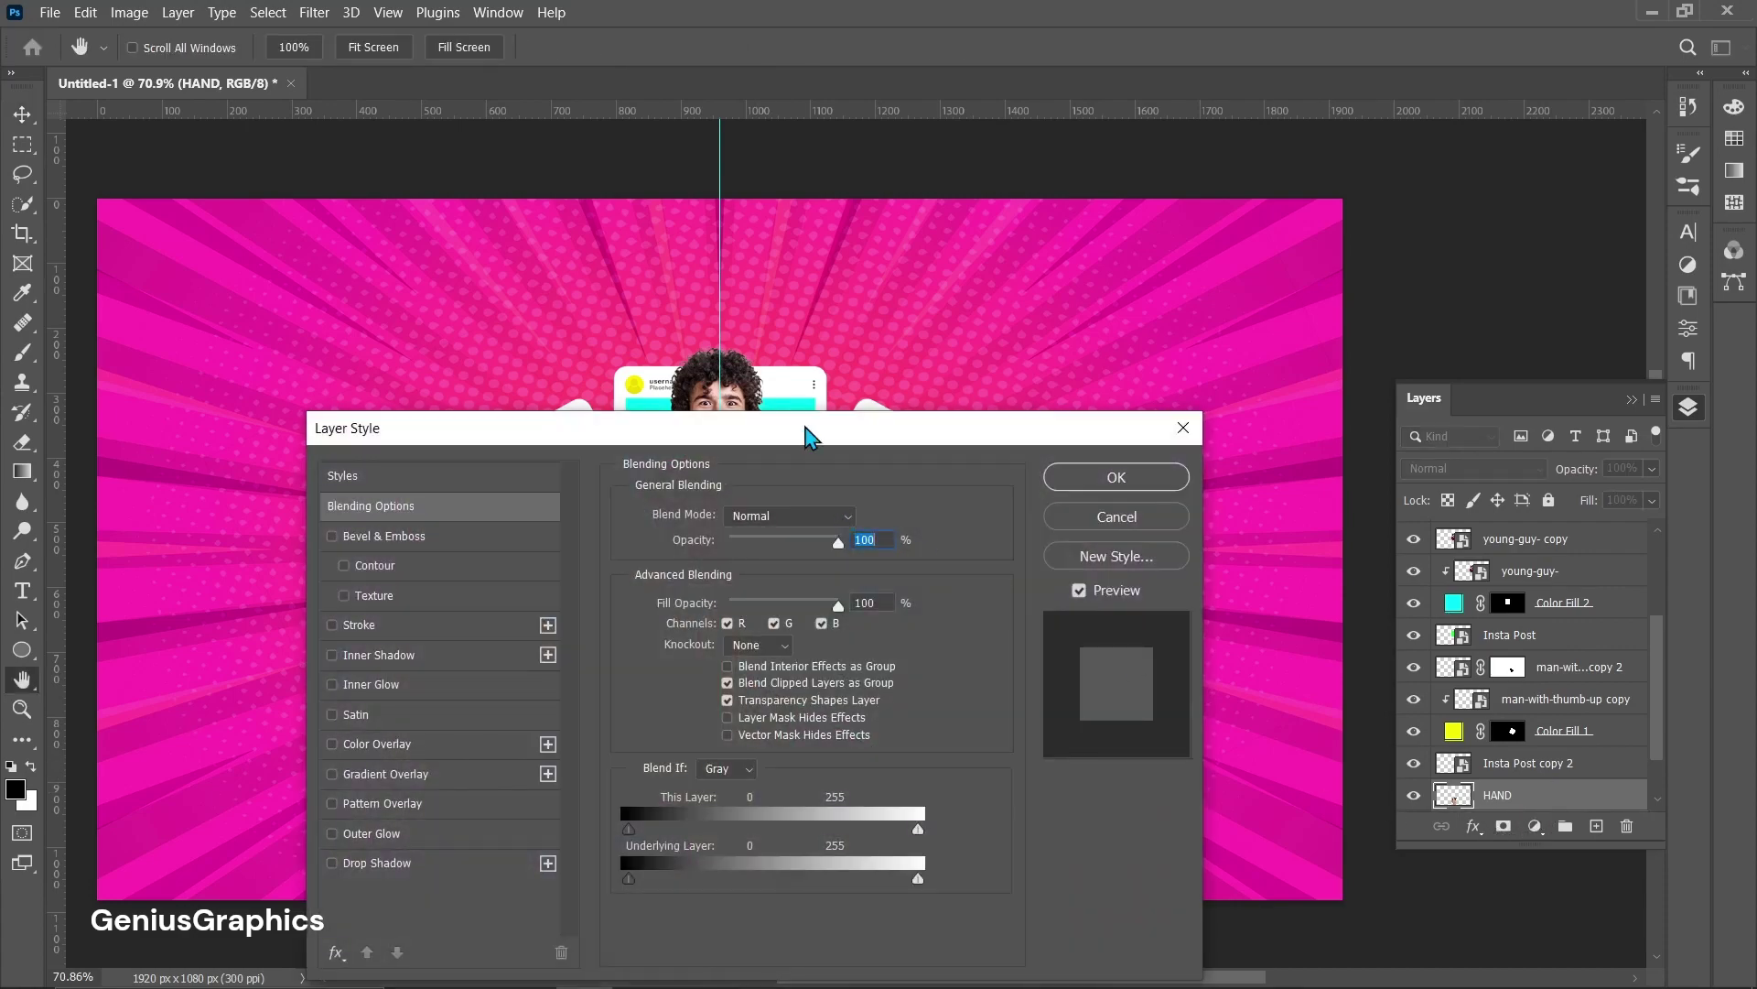
drag(809, 436, 796, 291)
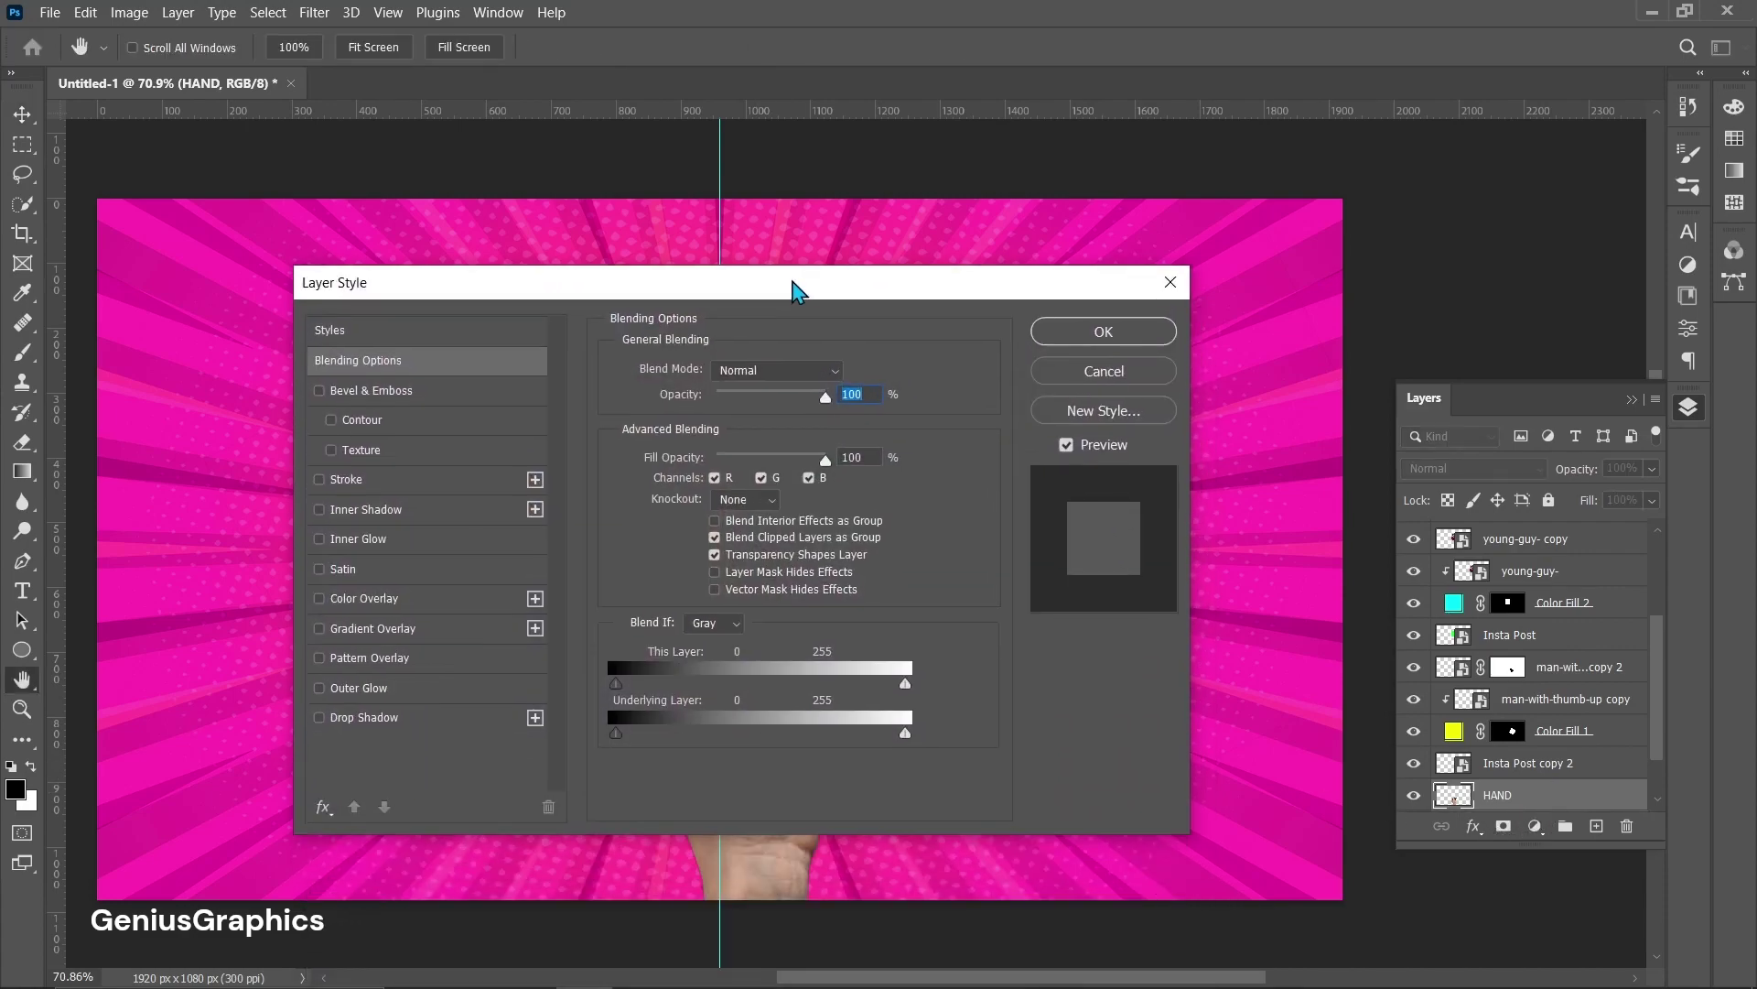
click(320, 719)
click(366, 719)
drag(628, 294, 602, 201)
drag(730, 309, 778, 309)
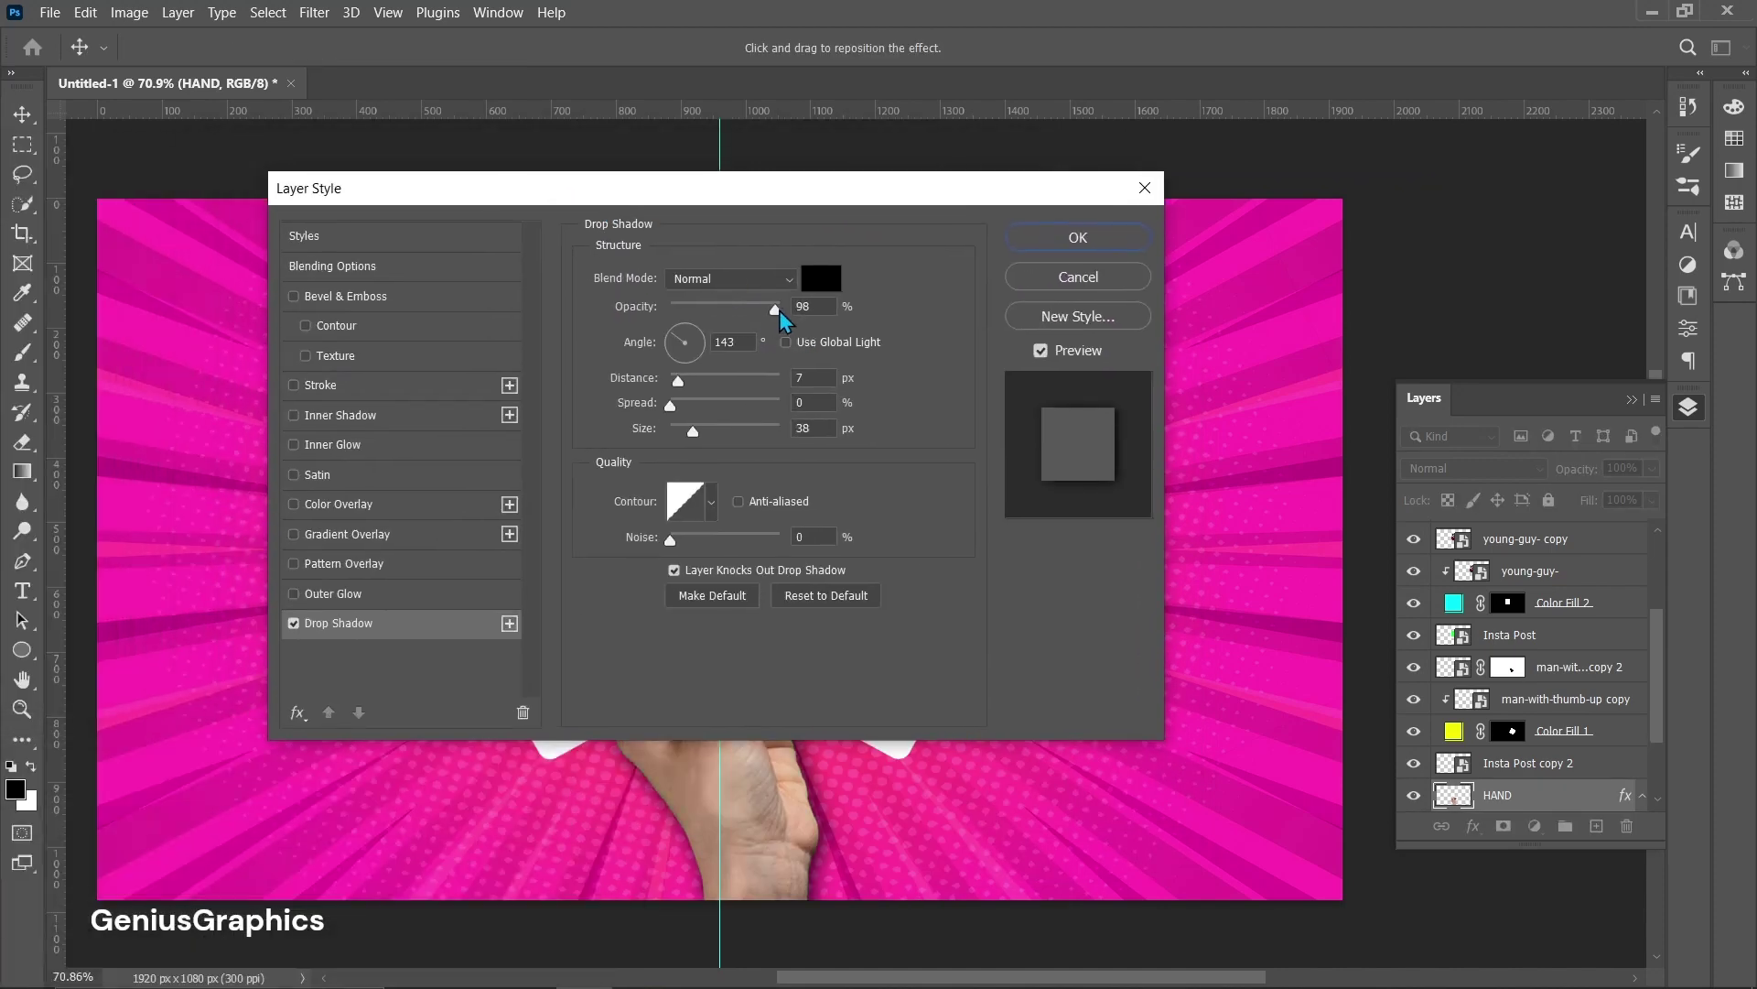
double_click(820, 308)
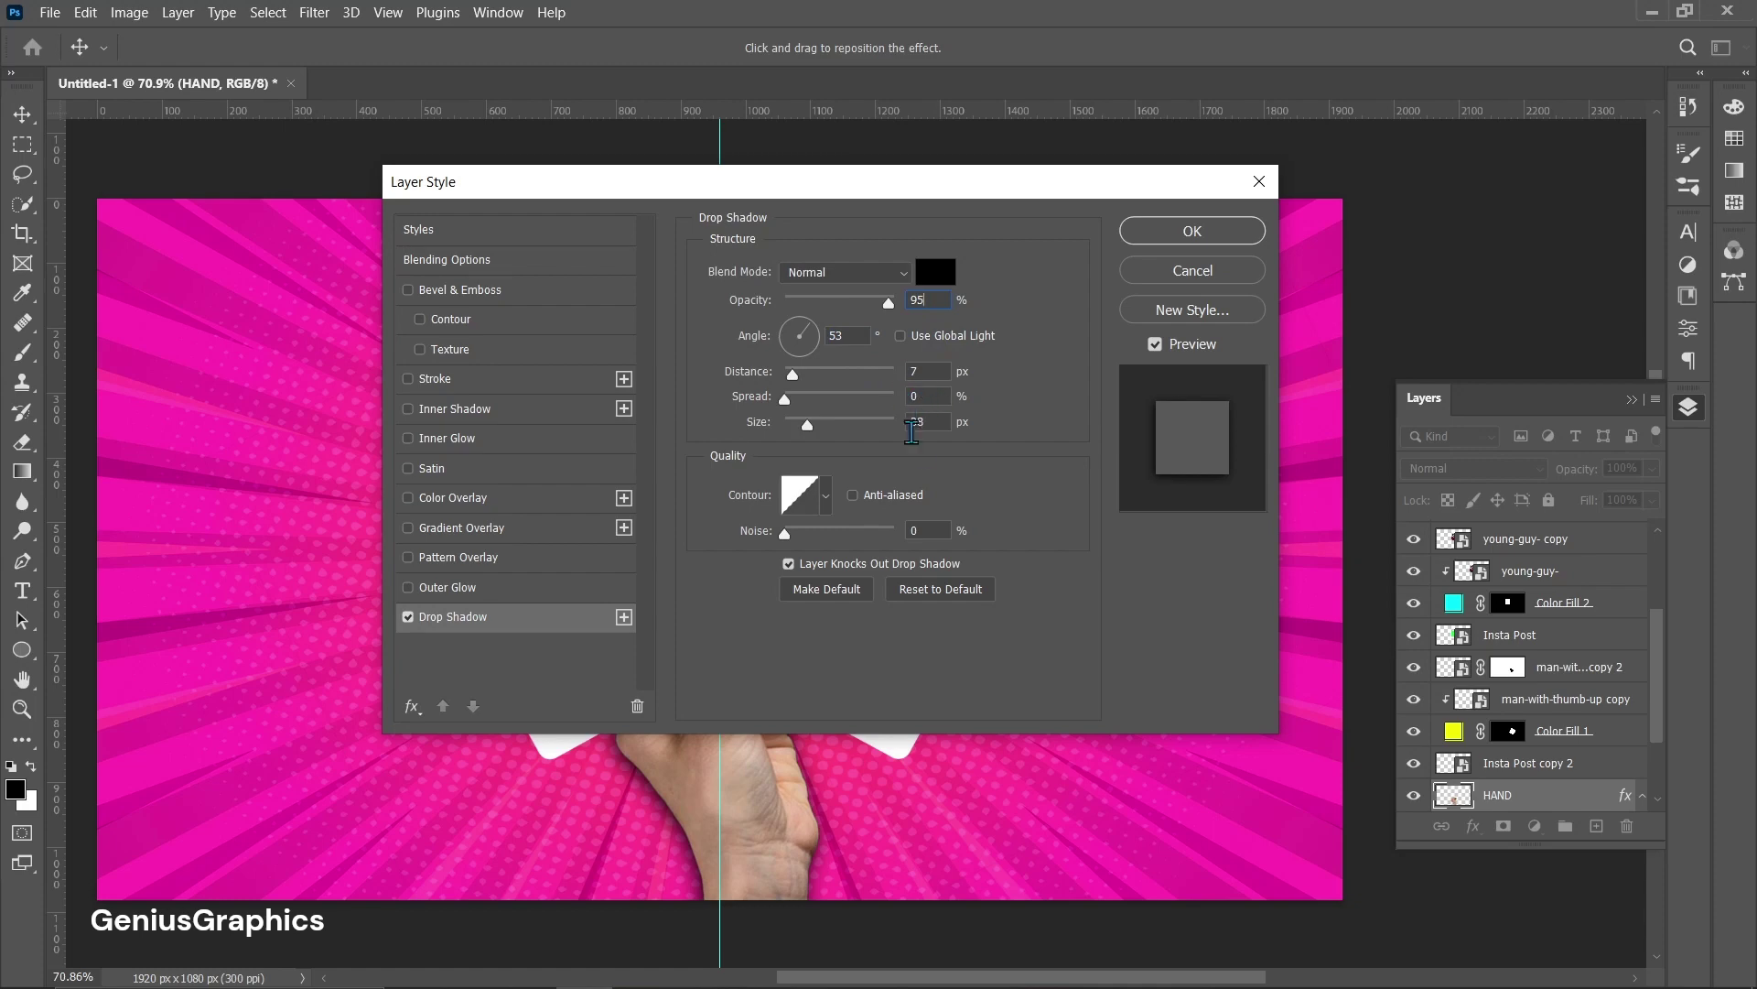
click(1162, 229)
- Give the thumb on Layer 1 a drop shadow with 58% opacity, a 177° angle and 0 px distance
click(736, 635)
click(1535, 826)
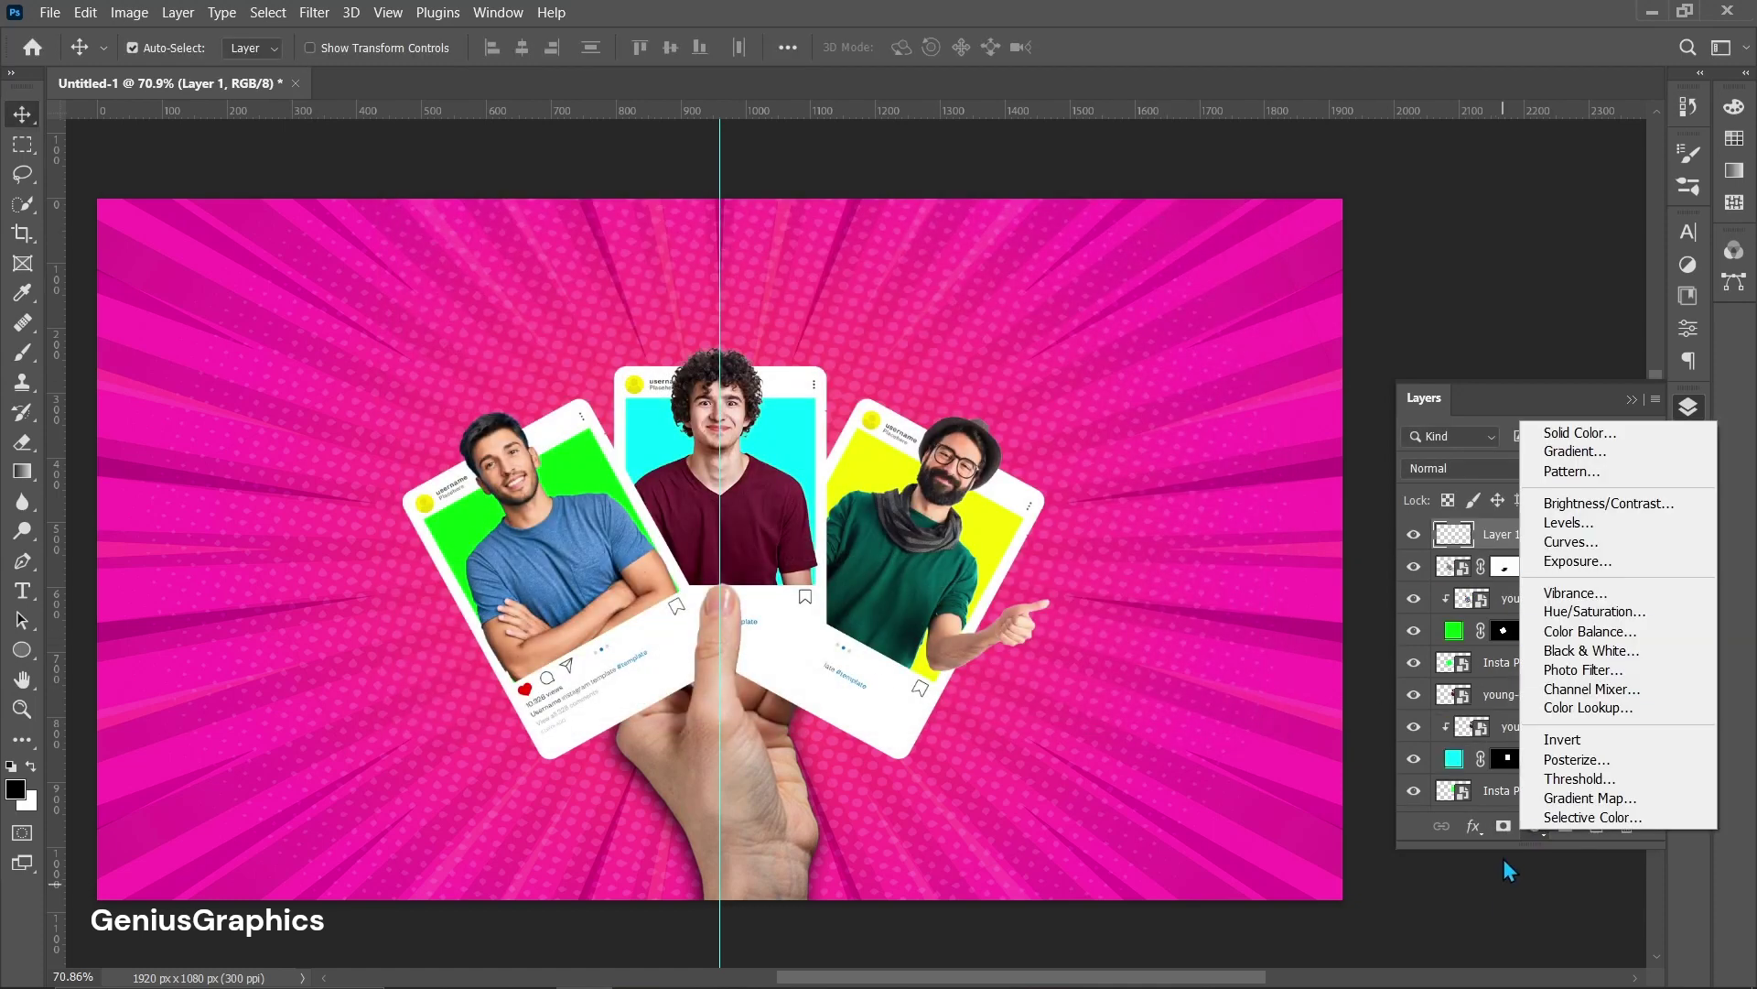
click(1502, 858)
double_click(1572, 535)
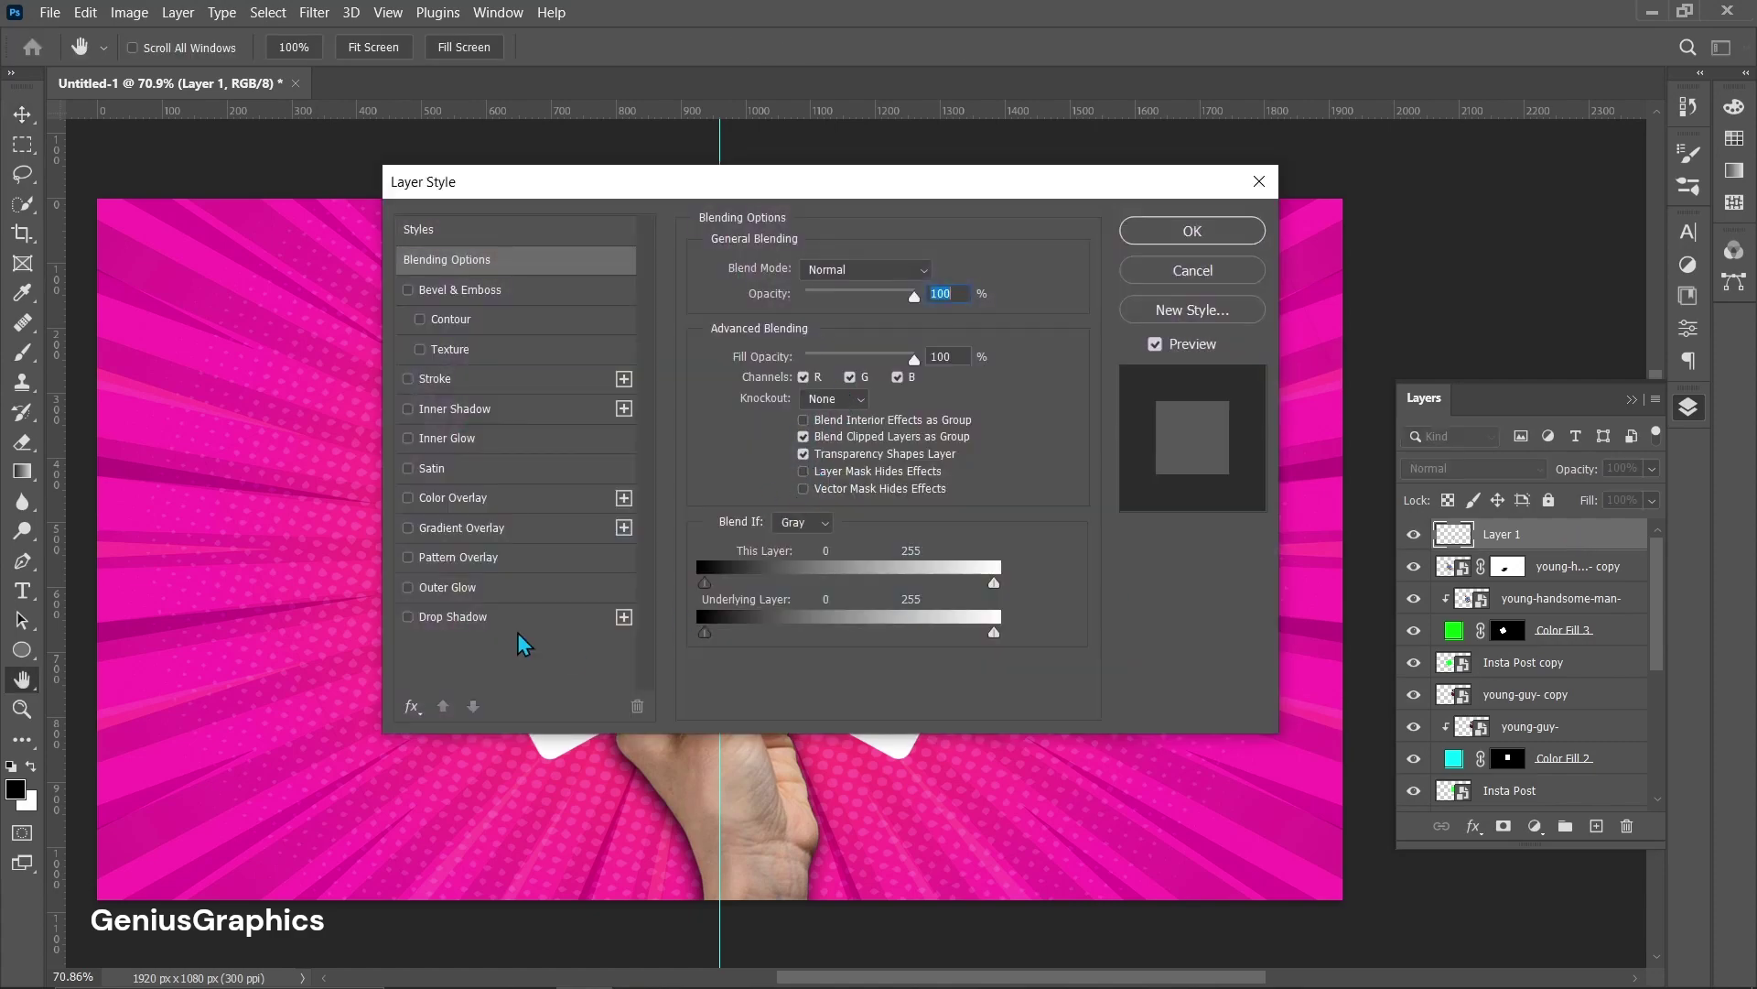
click(453, 616)
drag(866, 303, 849, 303)
drag(254, 569, 723, 218)
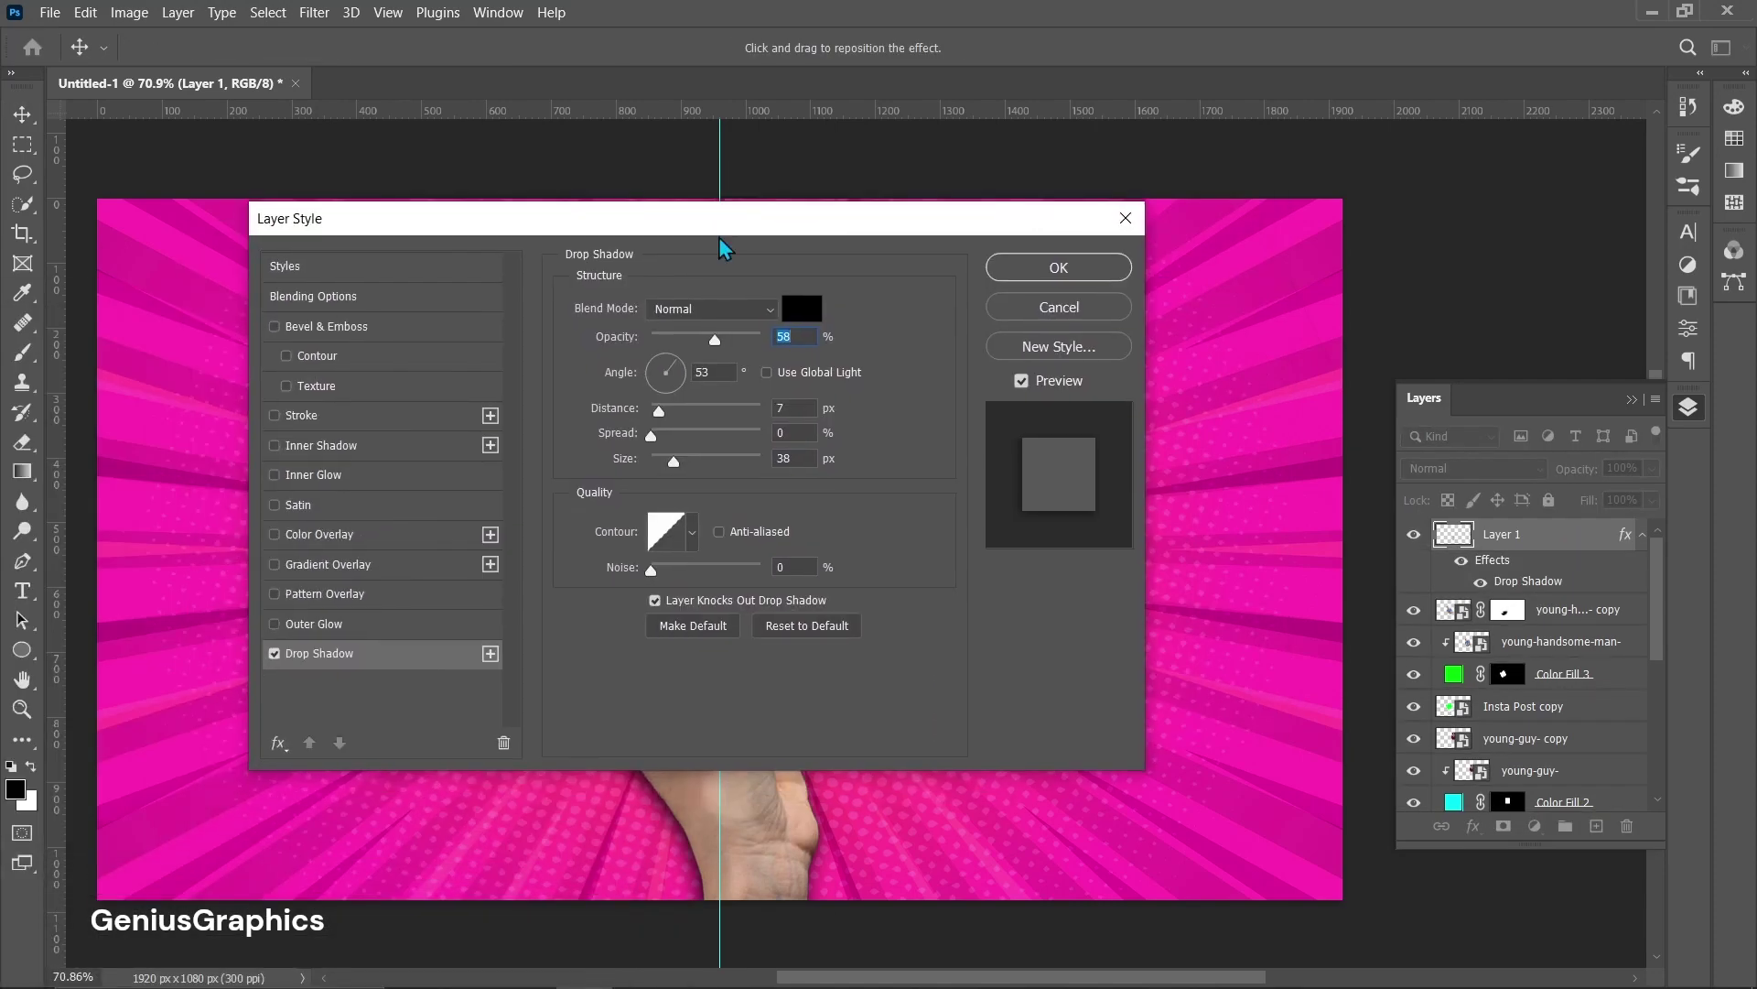
click(650, 375)
drag(659, 411, 651, 411)
mouse_move(695, 221)
mouse_down()
mouse_move(760, 773)
mouse_move(707, 228)
mouse_up()
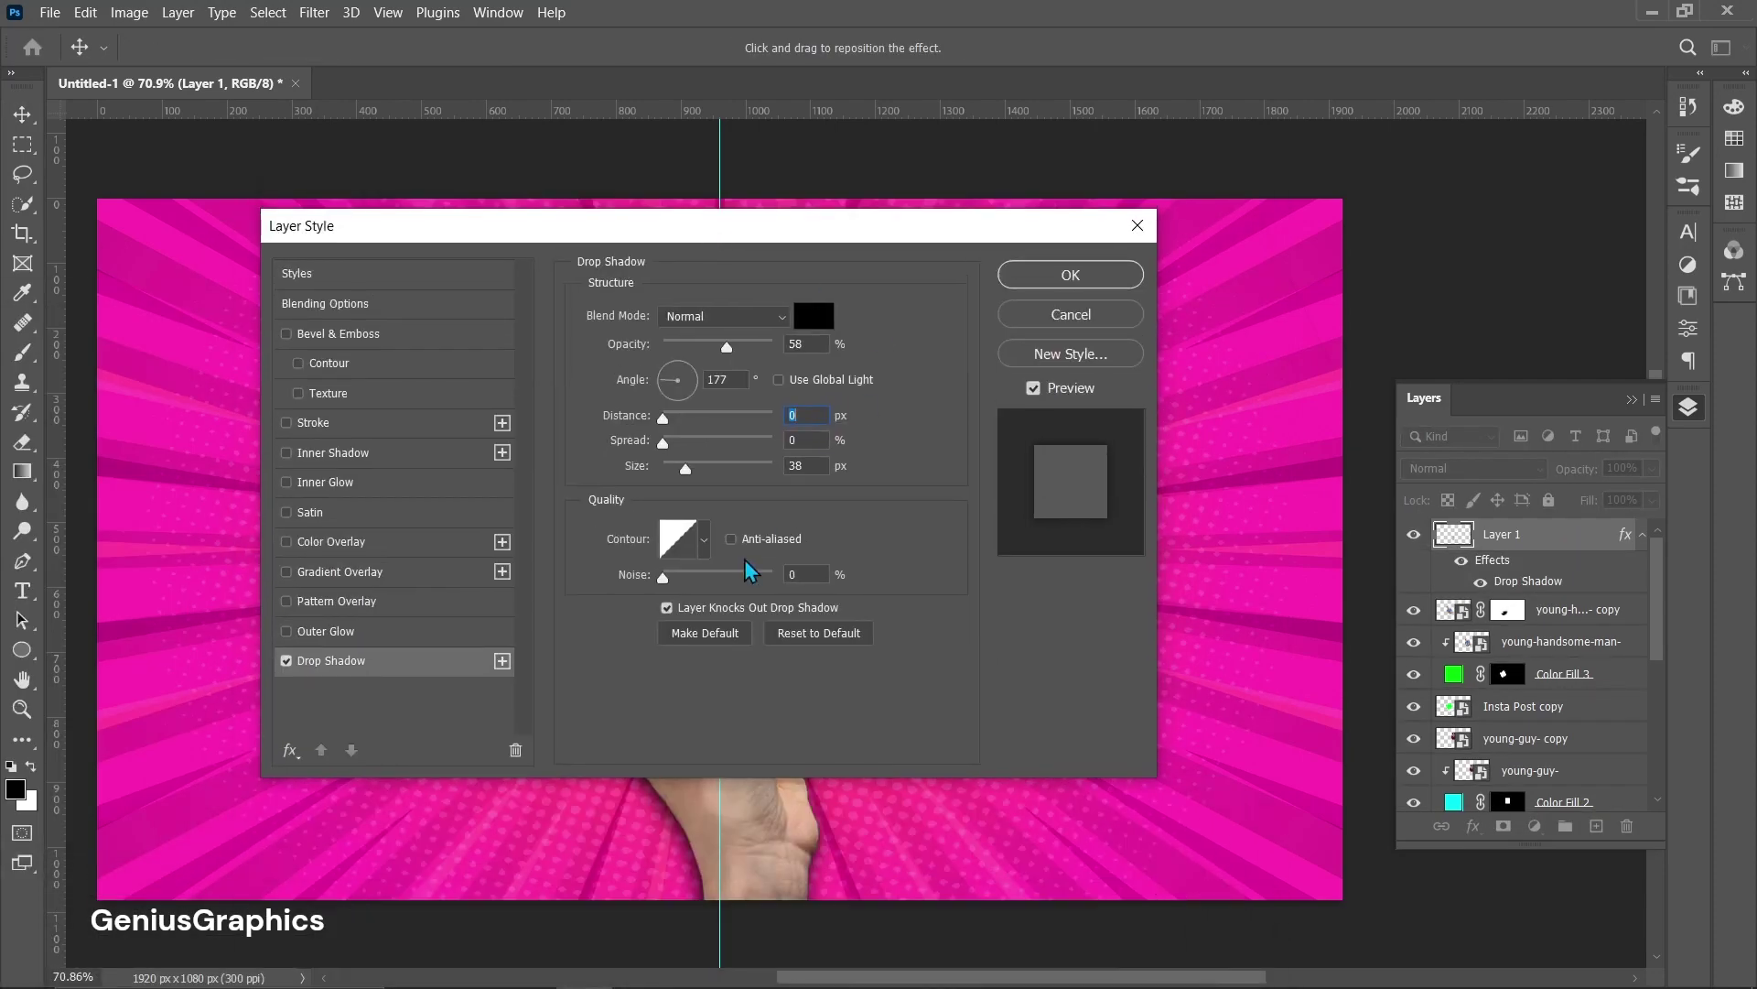
click(1039, 271)
- Convert Layer 1 to a smart object and mask out the thumb's shadow where it falls on the palm
right_click(1480, 540)
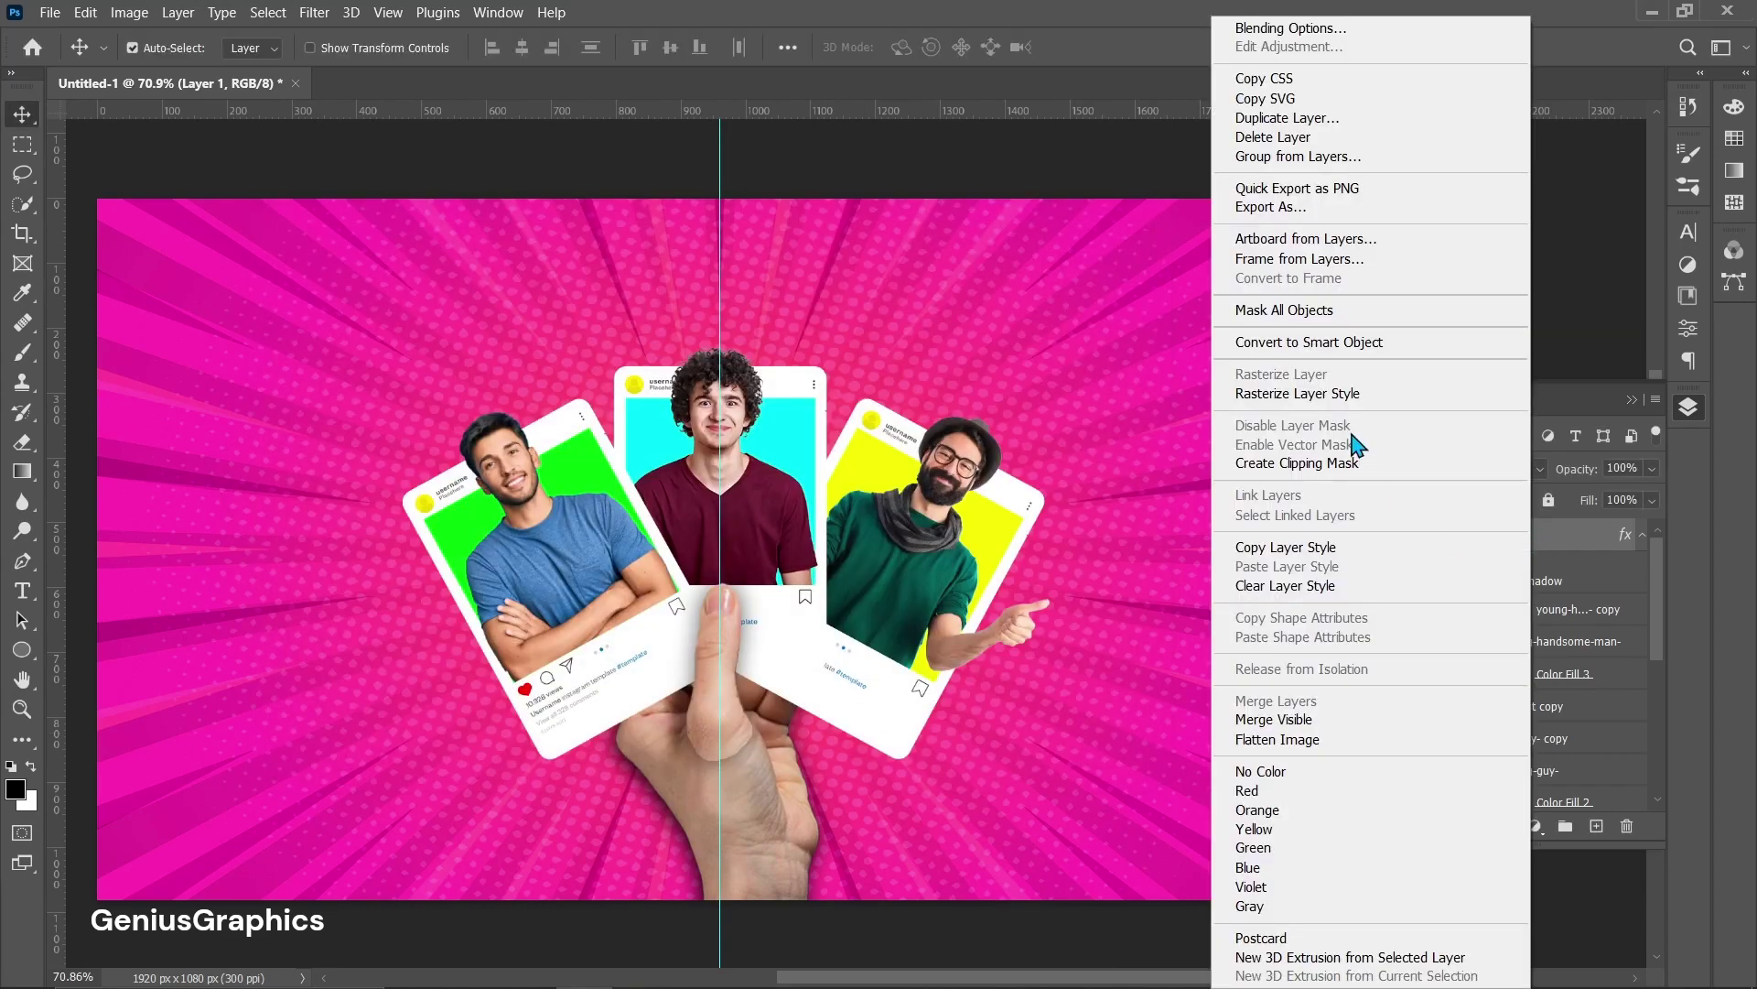
click(1322, 342)
click(1503, 825)
click(22, 353)
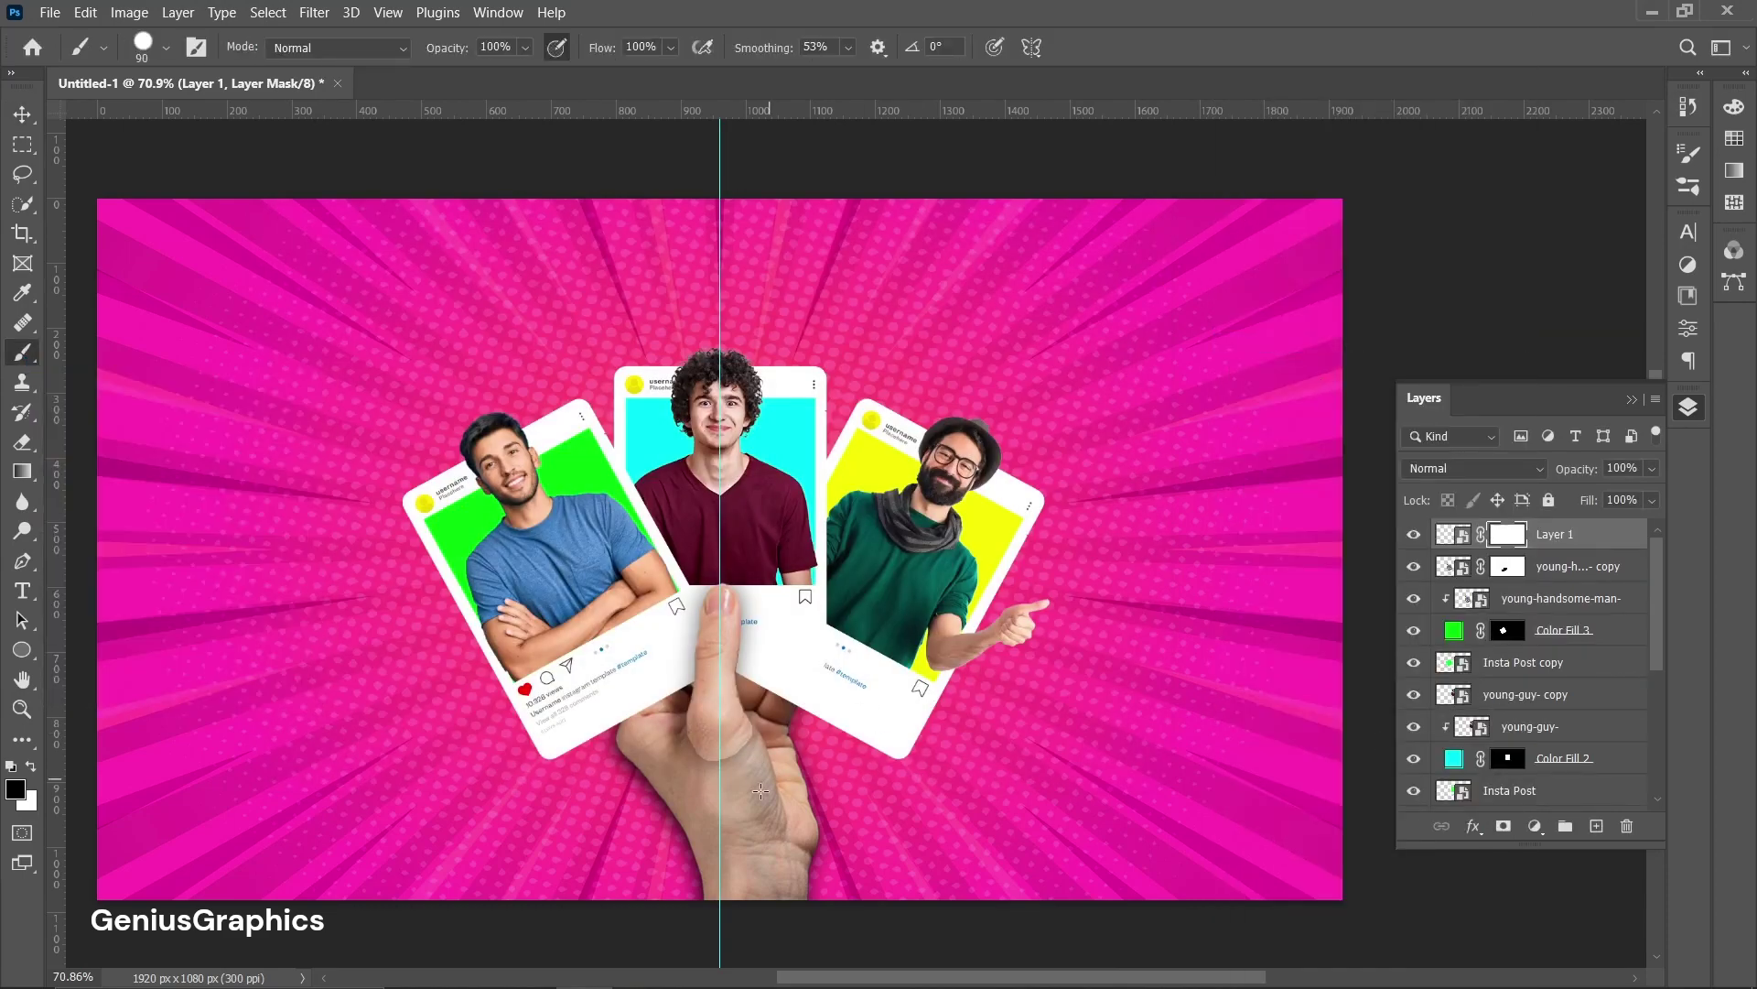
scroll(778, 737, up, 3)
scroll(774, 702, down, 3)
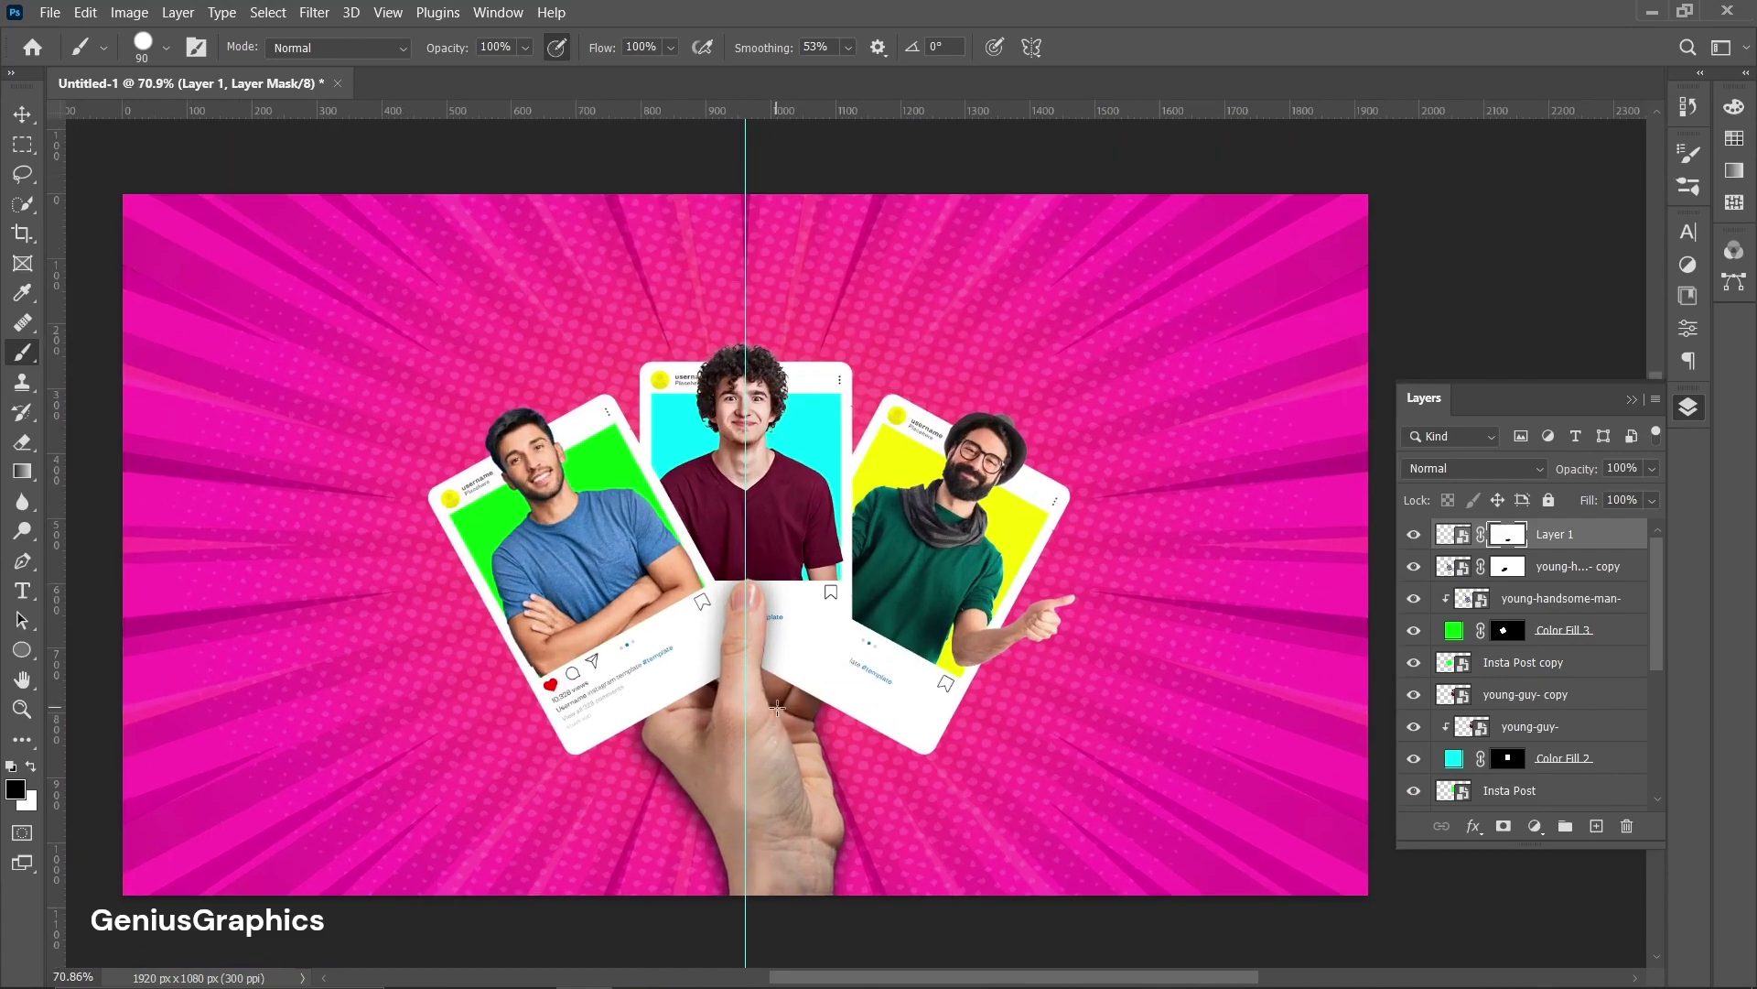
- Add a drop shadow to the right card with 63% opacity and 8 px distance
key(v)
click(920, 685)
double_click(1612, 797)
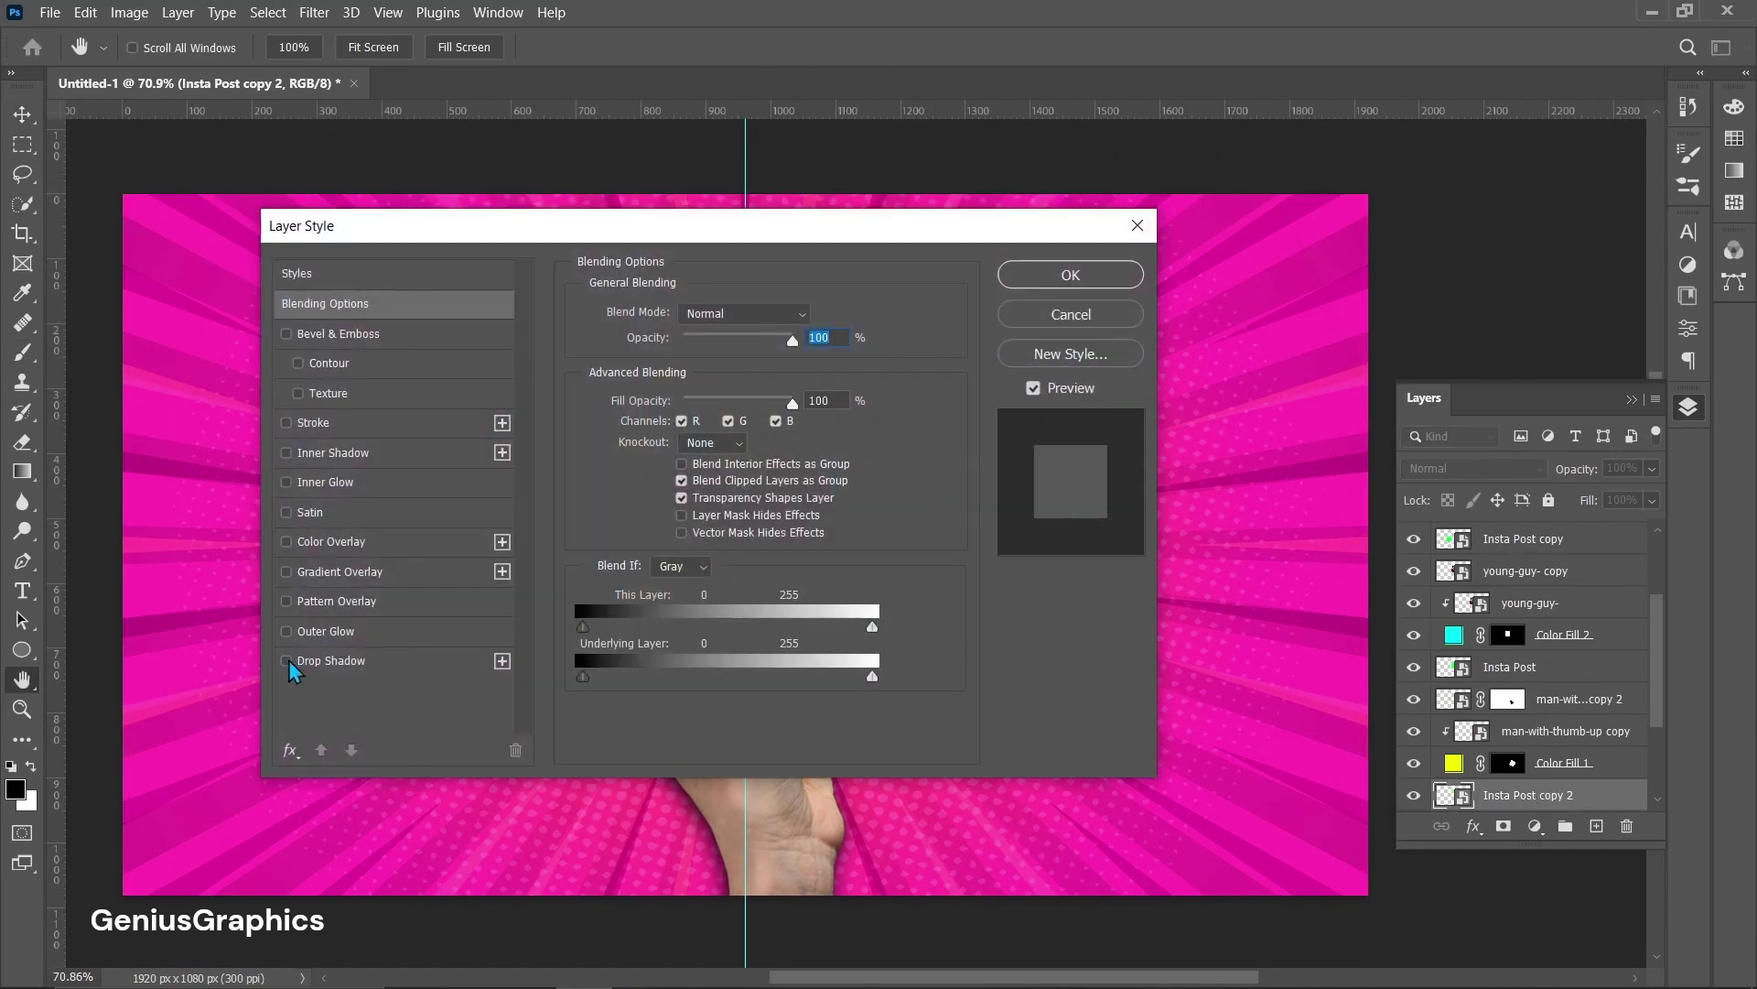
click(290, 662)
drag(720, 236, 756, 309)
click(760, 425)
drag(705, 491, 710, 492)
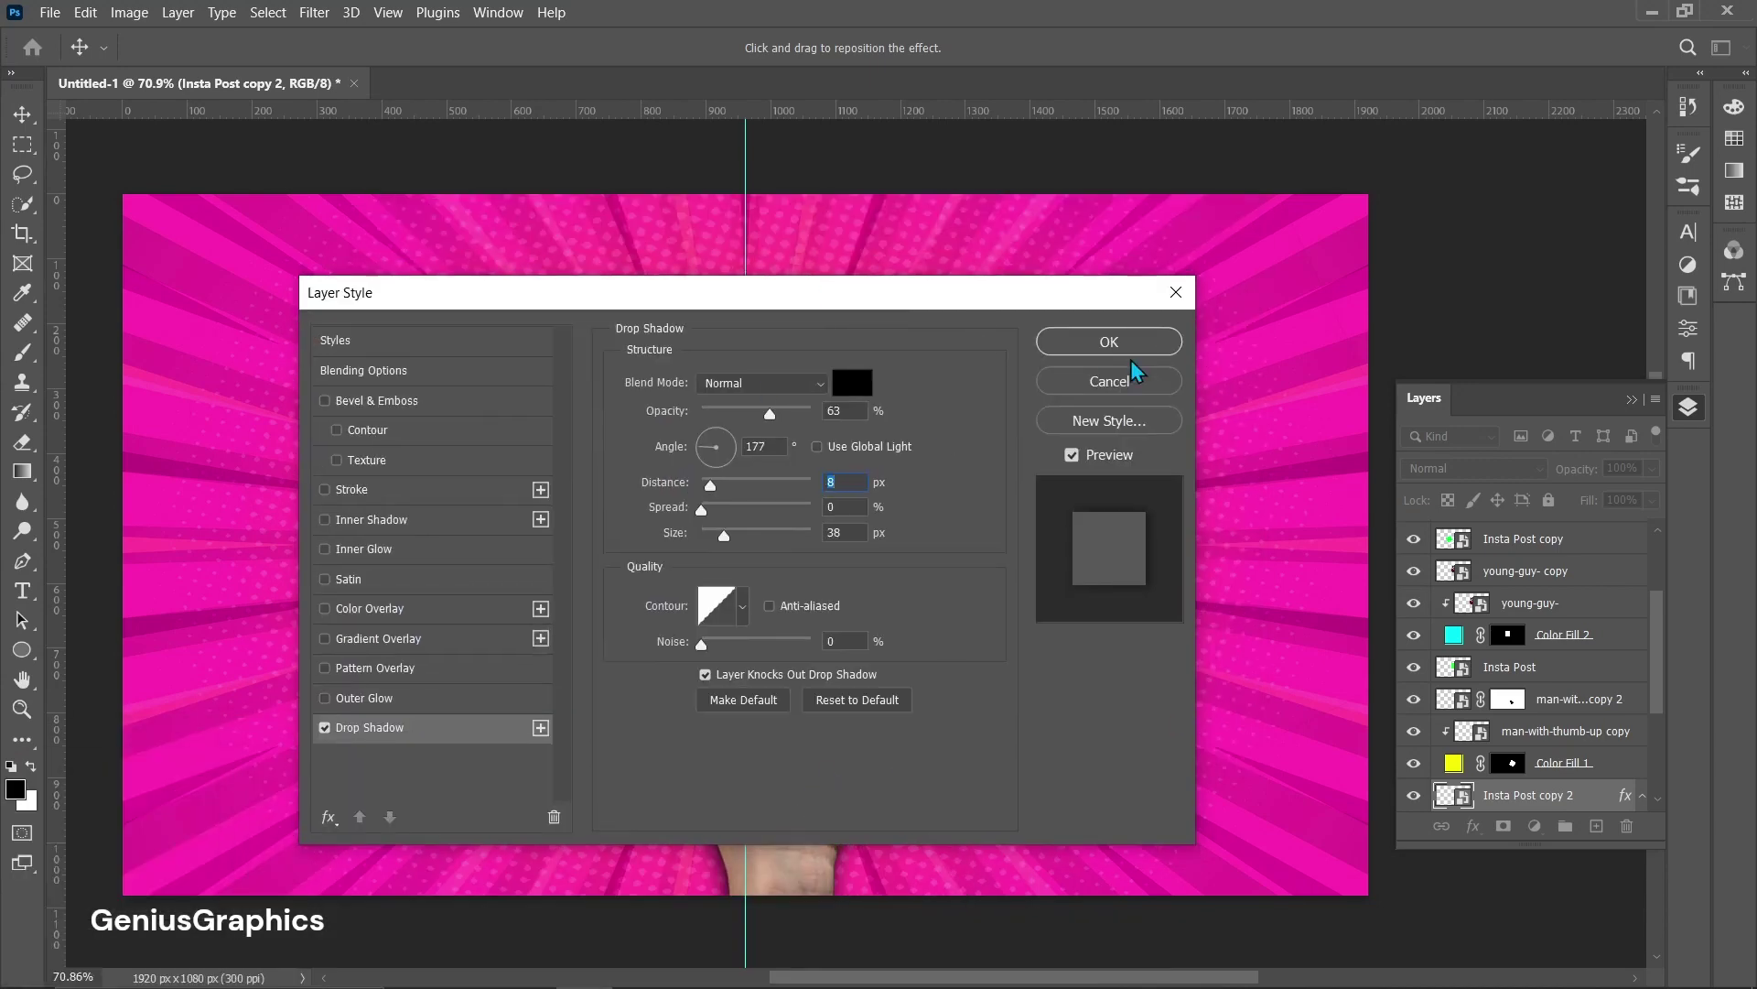
click(1117, 346)
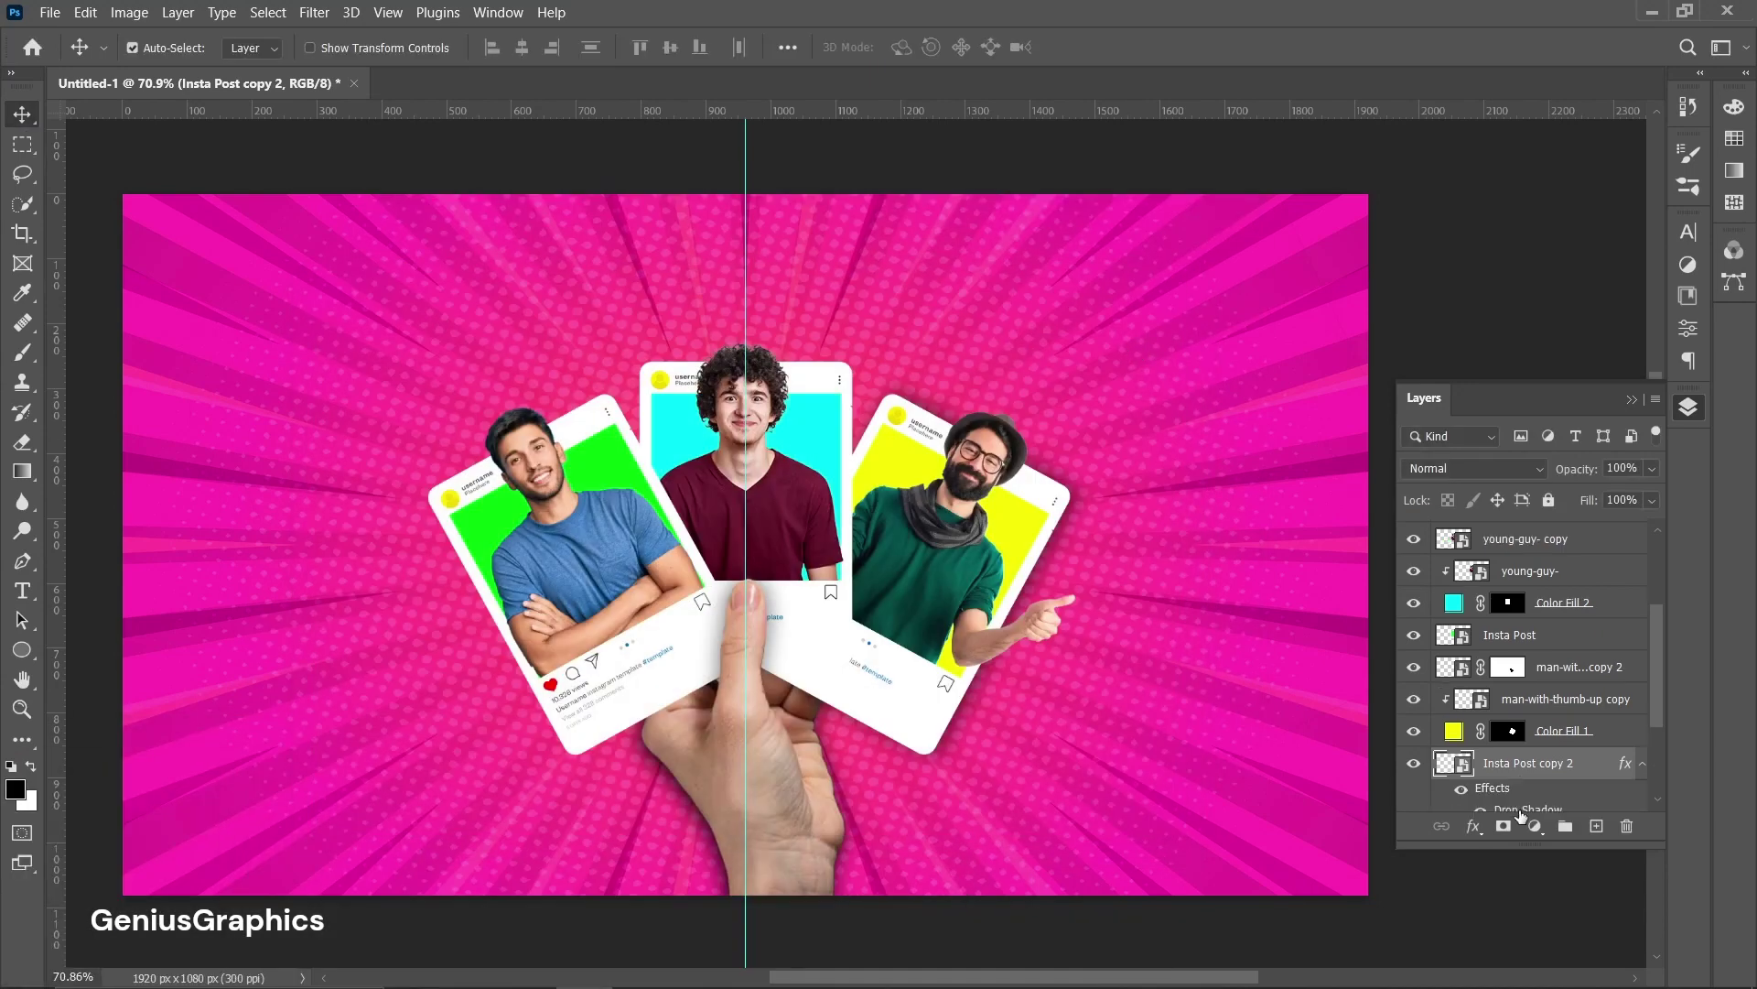
- Copy the right card's drop shadow to the centre card and the left card
drag(1499, 792, 1502, 634)
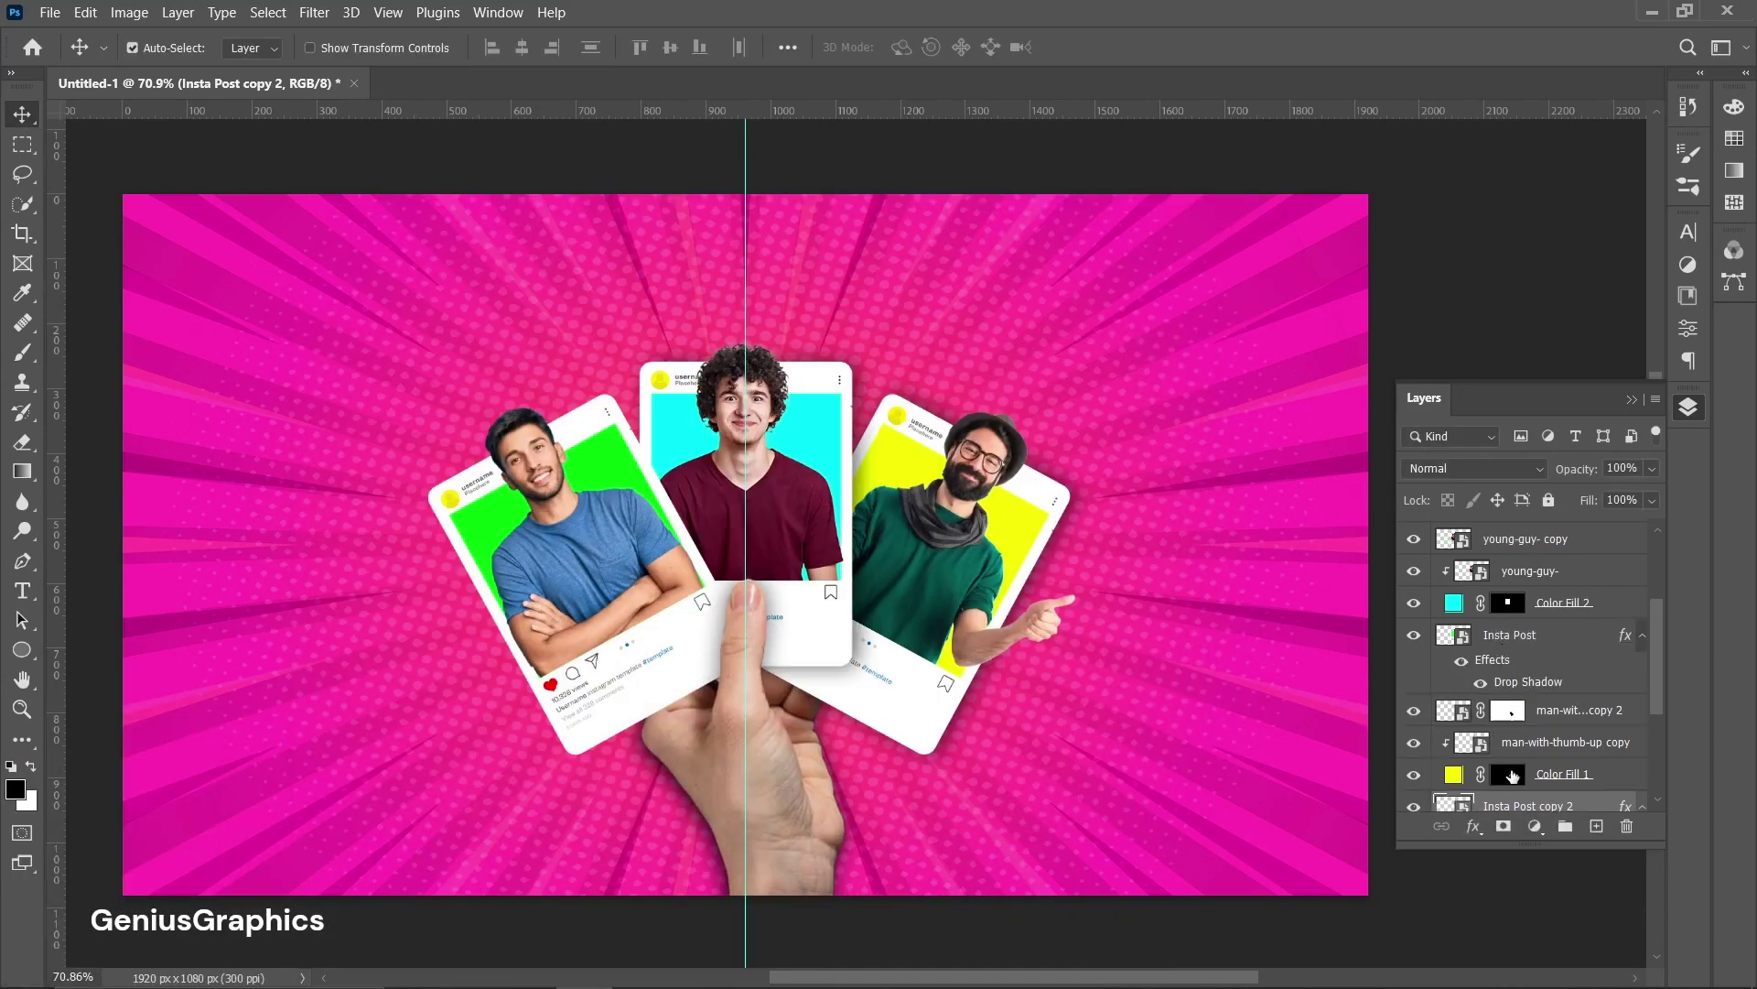
scroll(1510, 774, up, 3)
drag(1497, 758, 1522, 610)
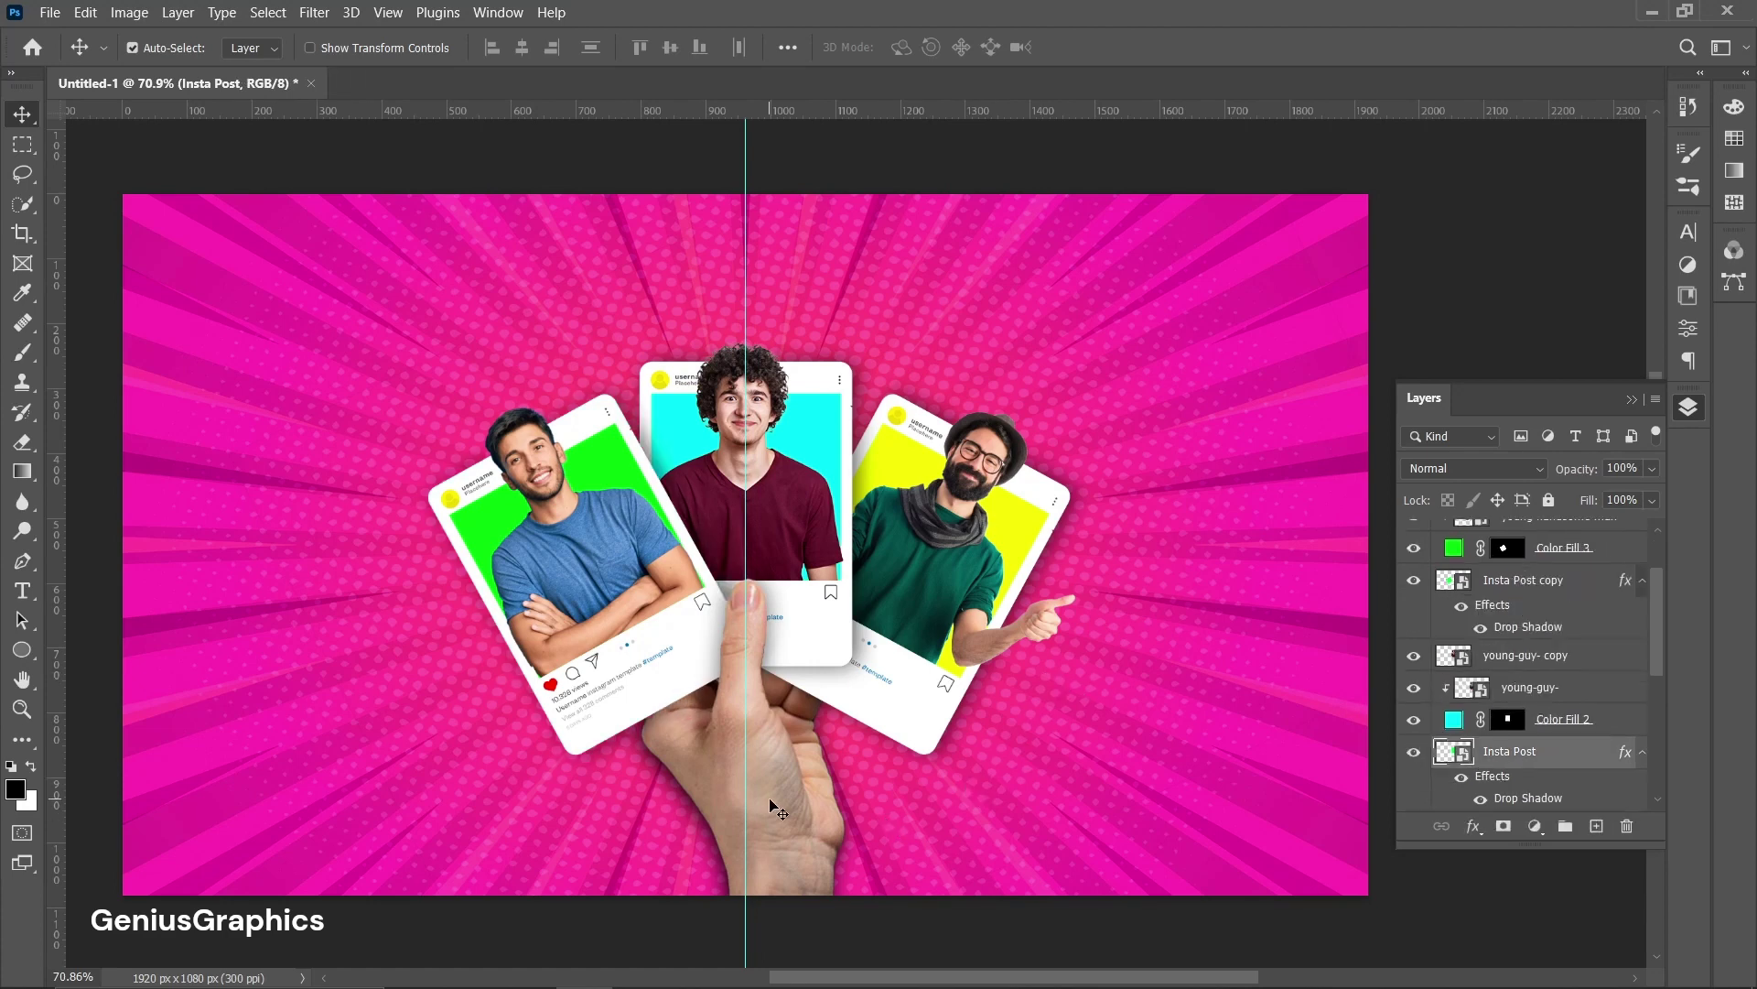
- Move the vertical centre guide off the canvas and collapse the layer list to reveal the whole collage
drag(745, 173, 55, 243)
click(1634, 400)
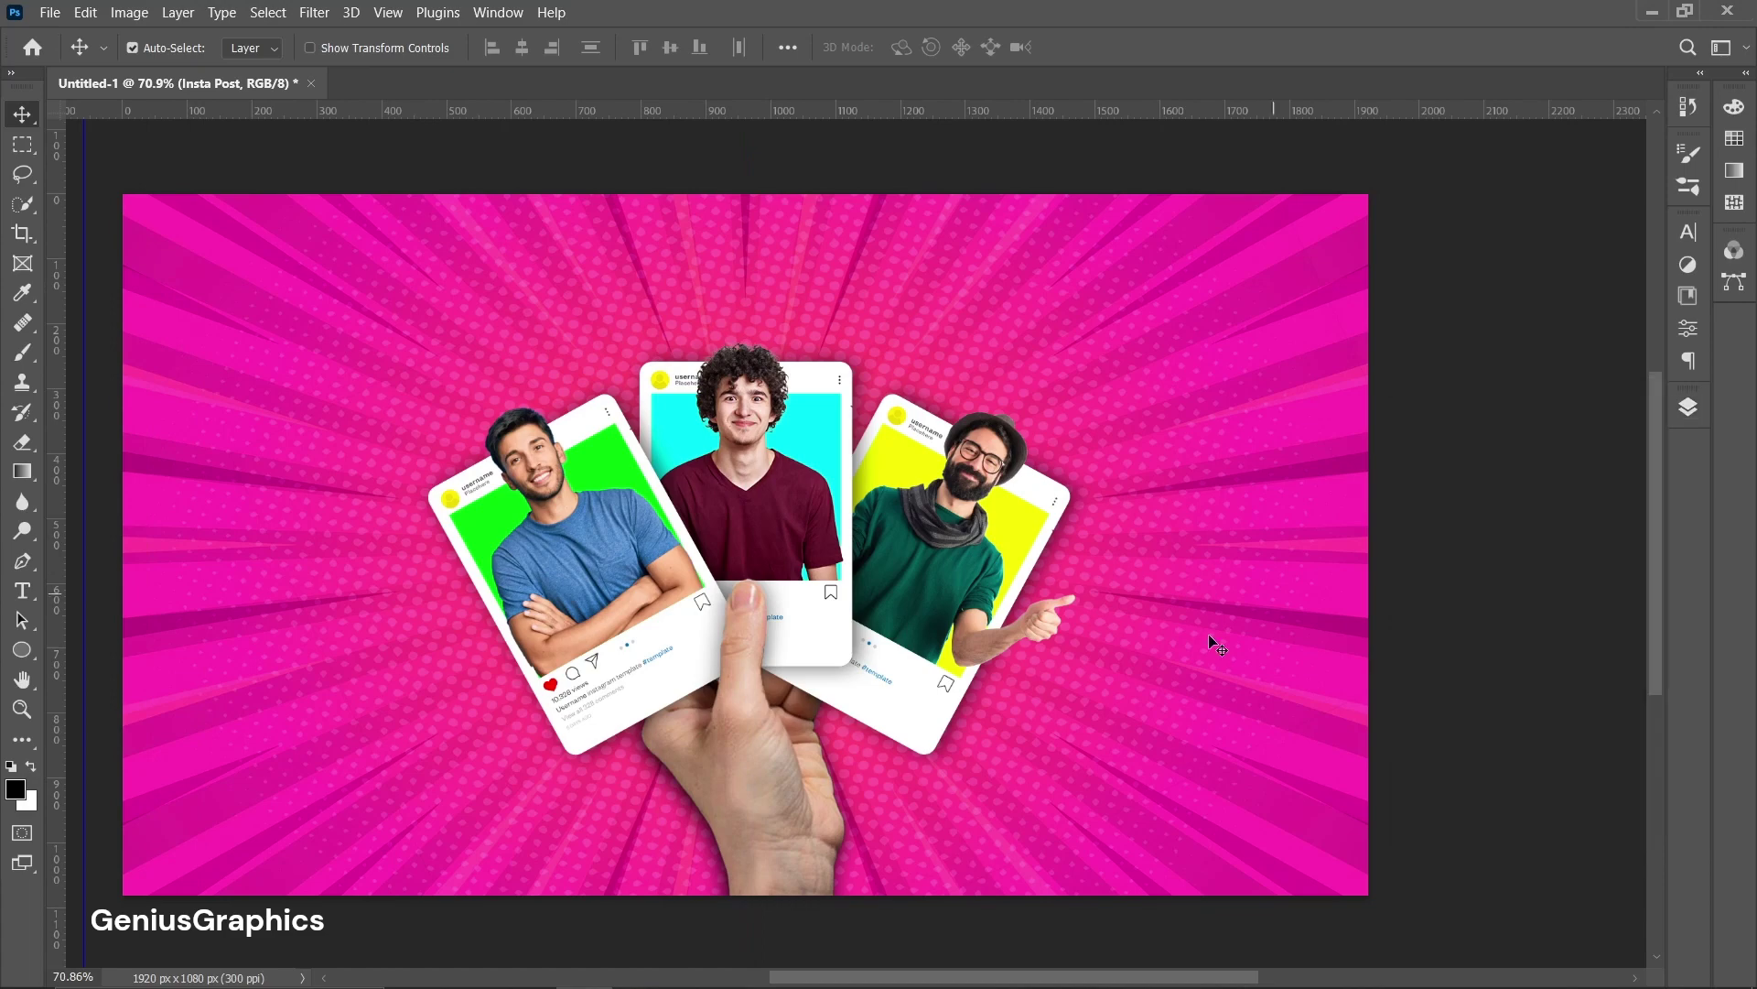